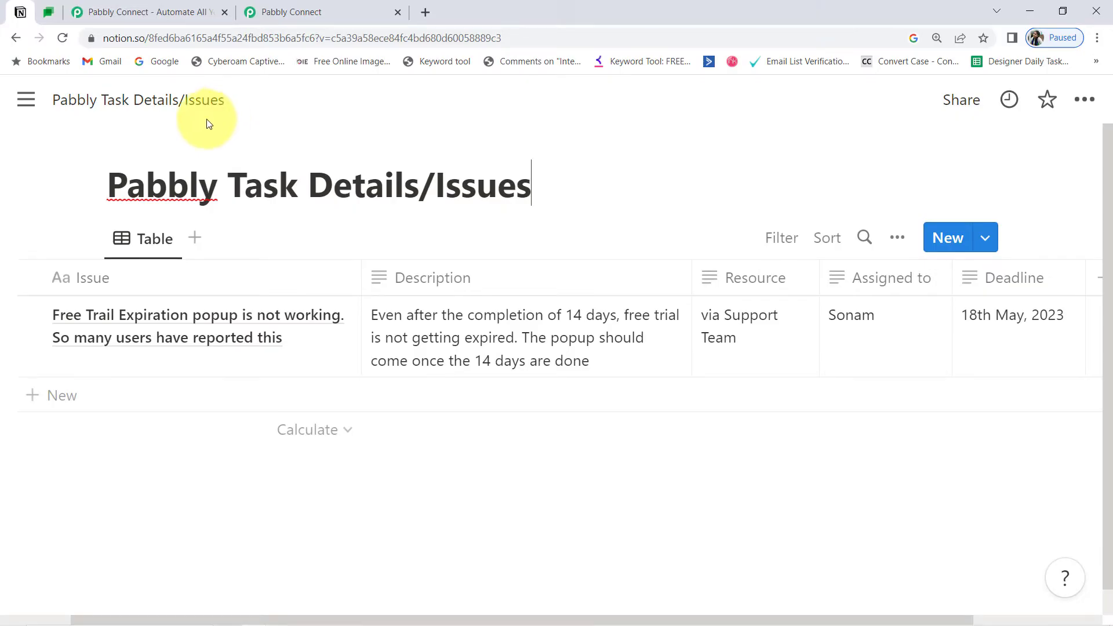
Switch to Pabbly Connect and look over its landing page and the workflow dashboard
{"action": "left_click", "coordinate": [51, 13]}
{"action": "left_click", "coordinate": [81, 13]}
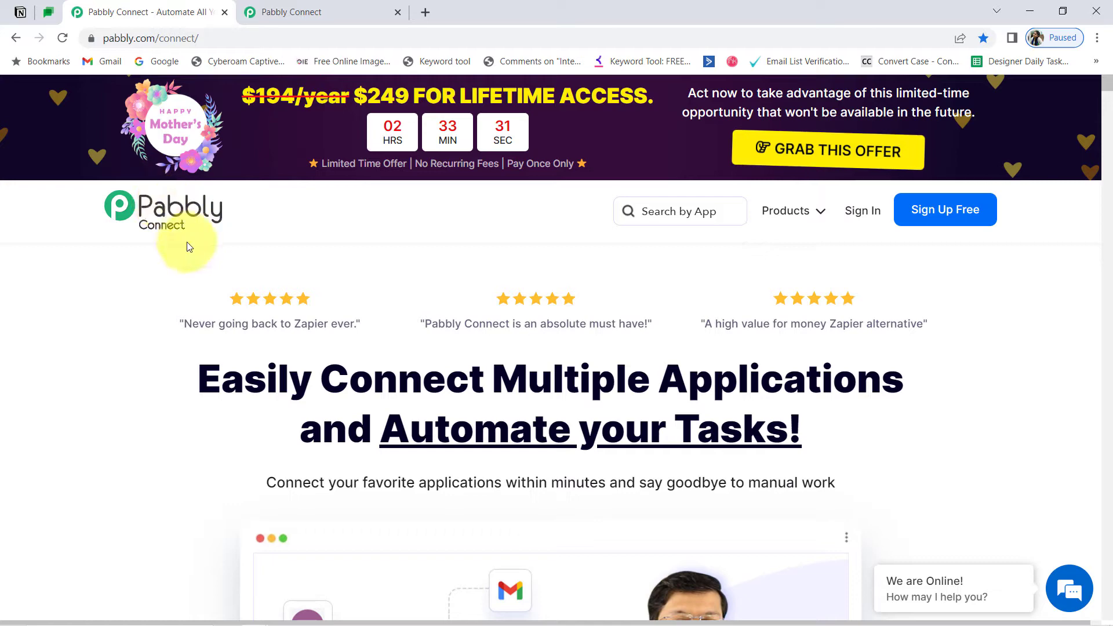
{"action": "left_click", "coordinate": [301, 5]}
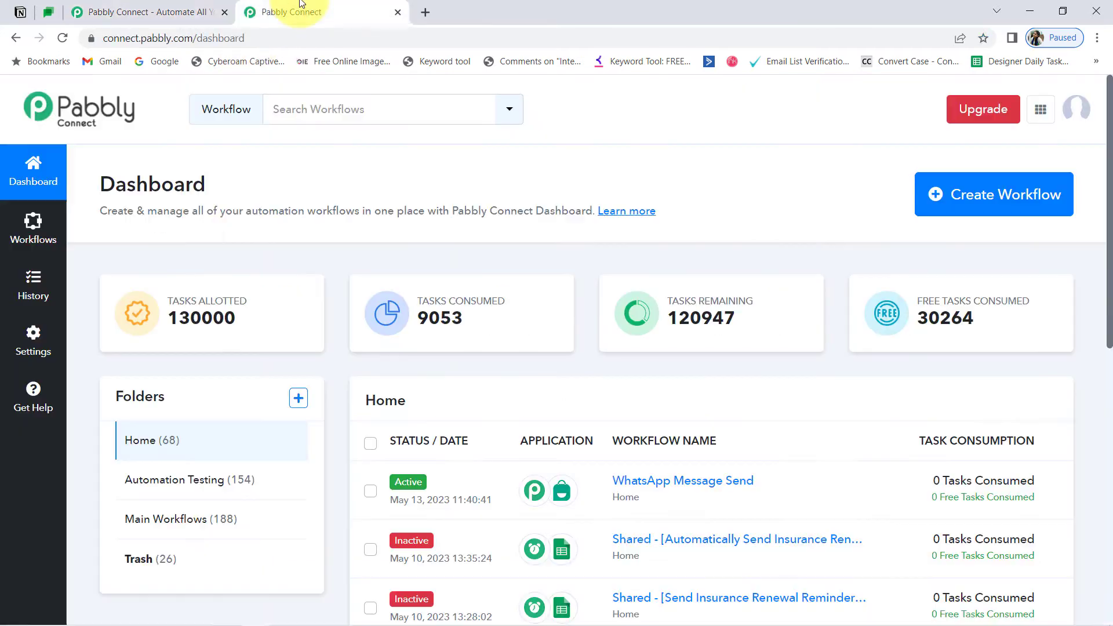
{"action": "left_click_drag", "start_coordinate": [106, 191], "coordinate": [504, 210]}
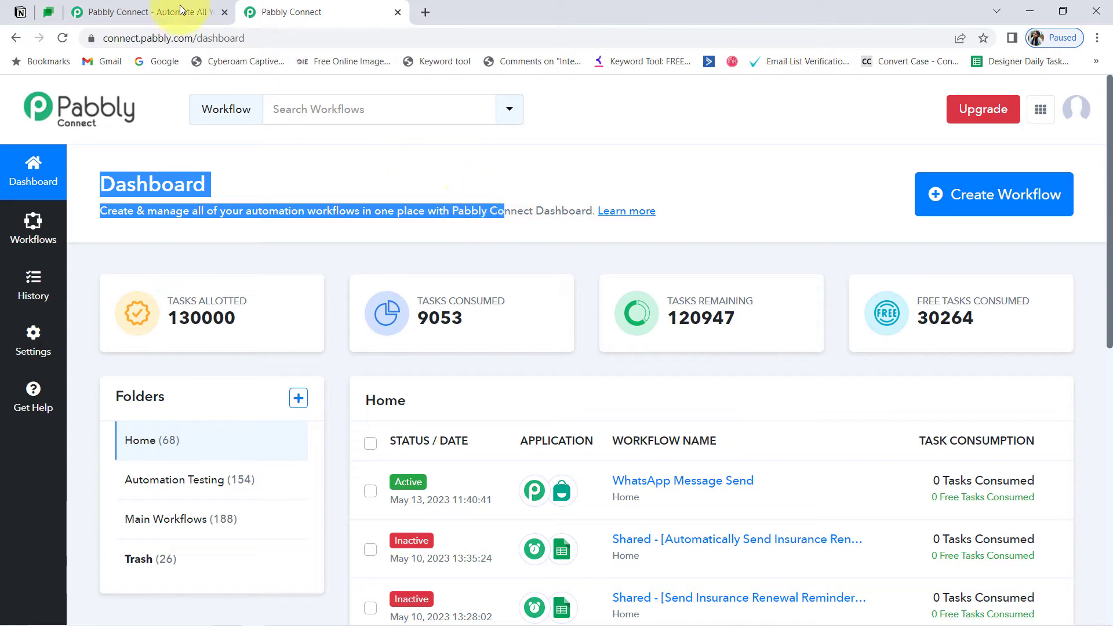
{"action": "left_click", "coordinate": [181, 10]}
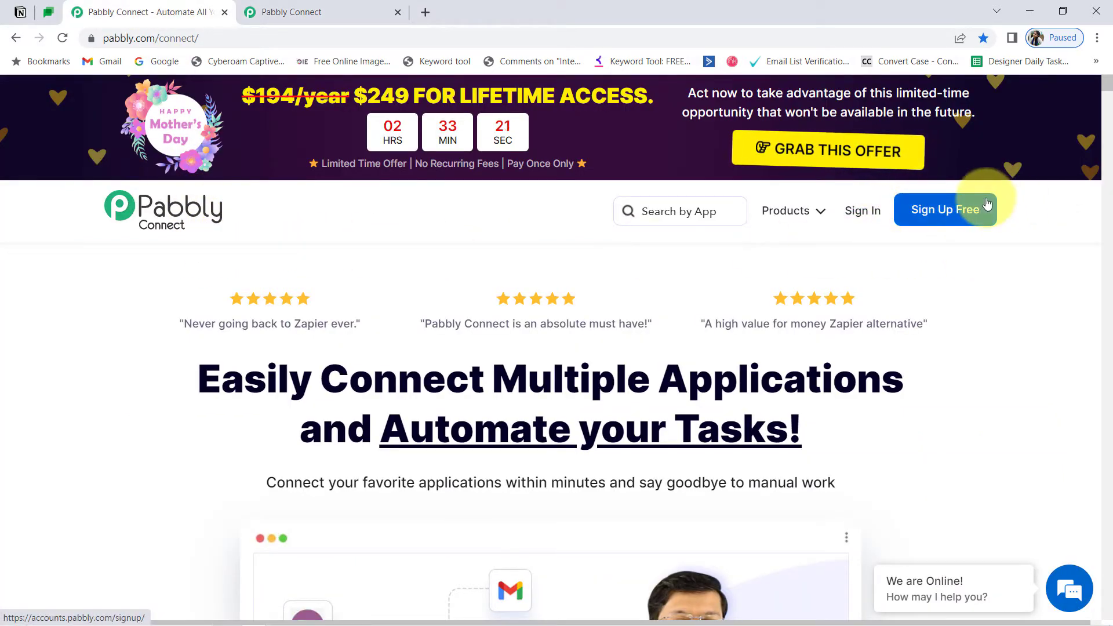
{"action": "left_click", "coordinate": [255, 11]}
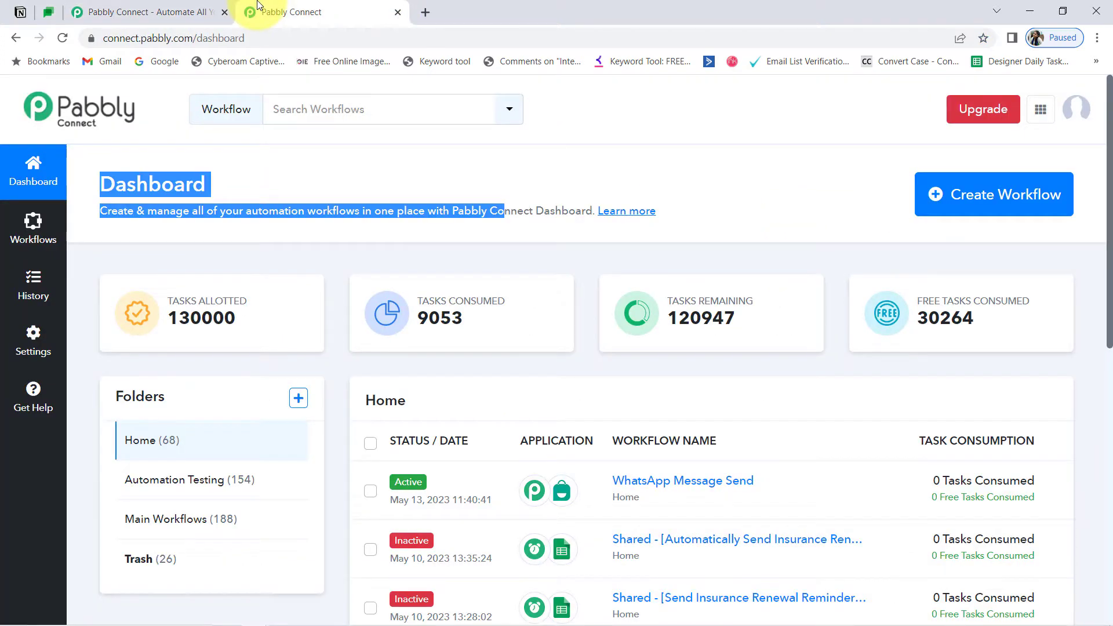
{"action": "left_click", "coordinate": [556, 183]}
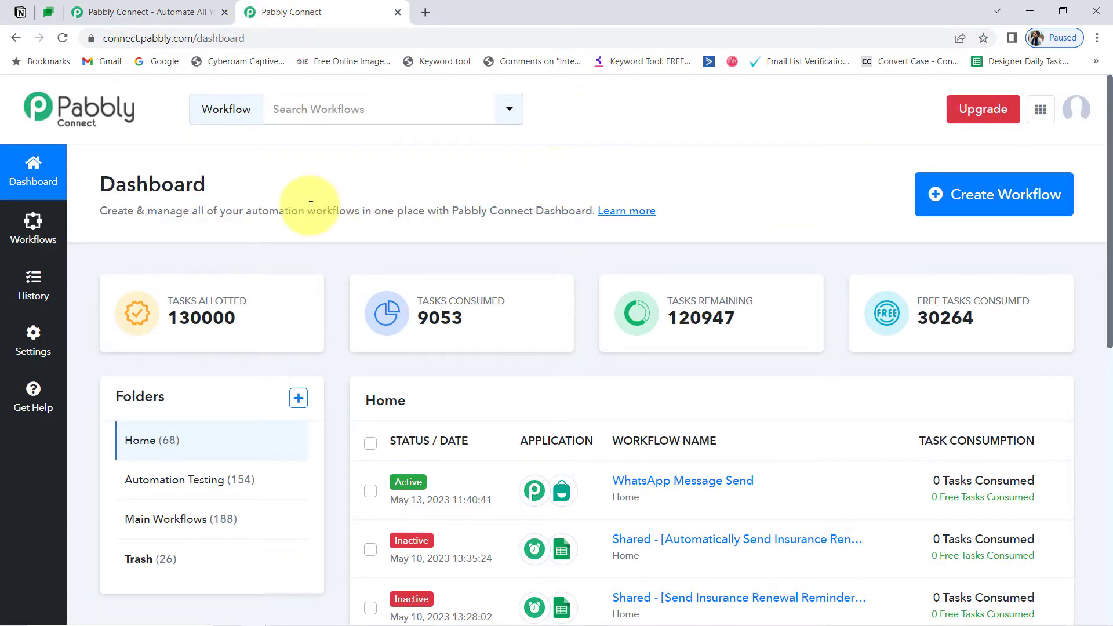
{"action": "left_click_drag", "start_coordinate": [99, 178], "coordinate": [321, 212]}
Create a workflow named "Send Messages on Google Chat from Notion Automatically" and collapse its trigger section
{"action": "left_click", "coordinate": [978, 212]}
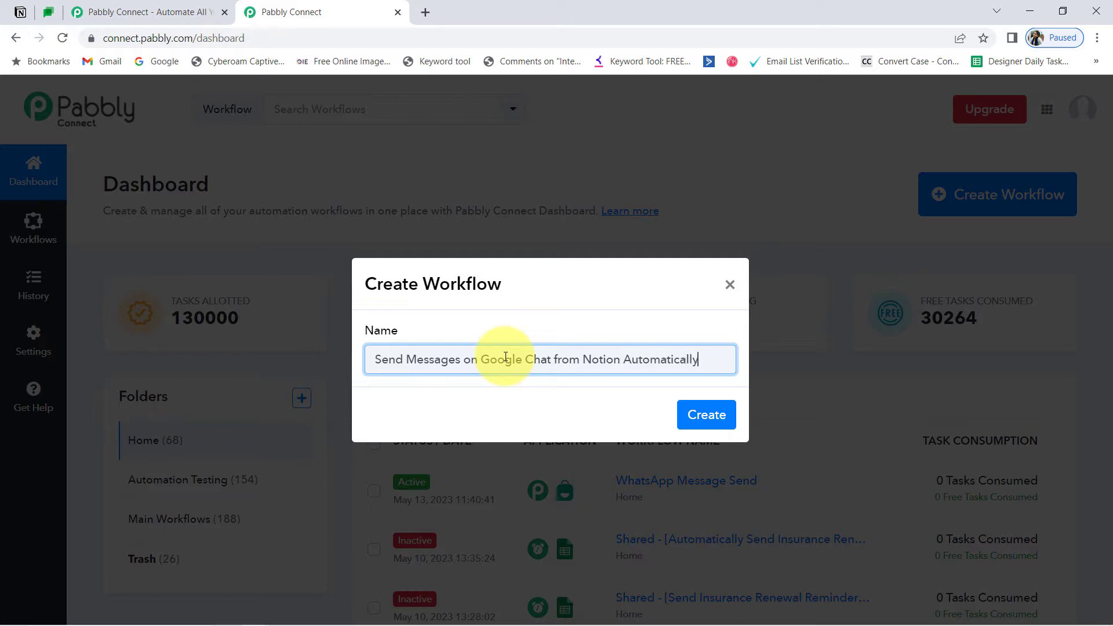
{"action": "left_click", "coordinate": [694, 415]}
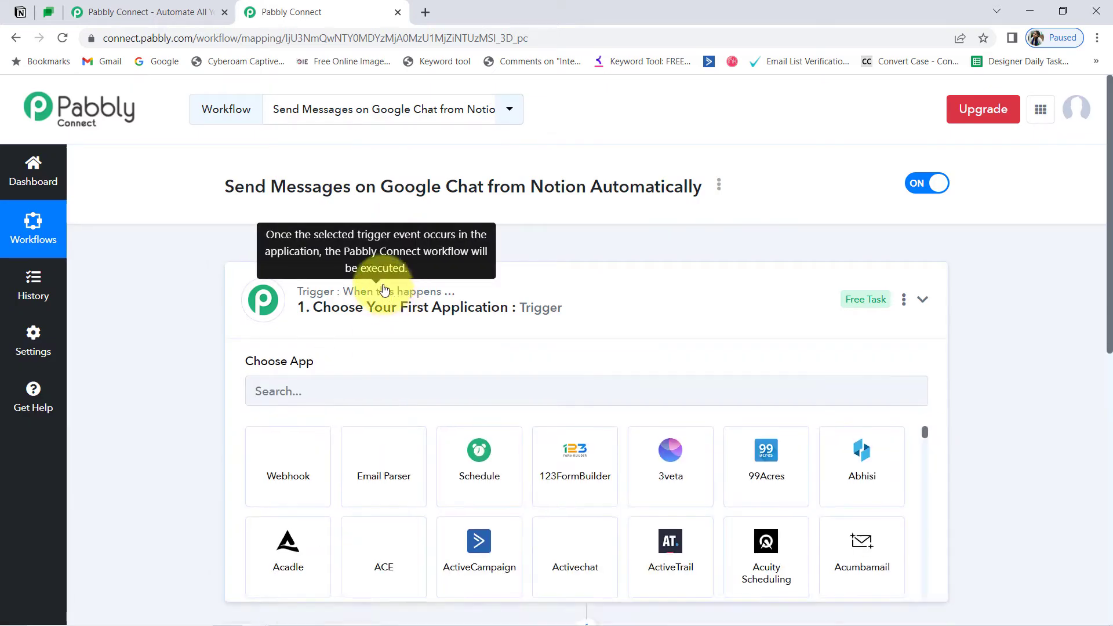
{"action": "left_click", "coordinate": [385, 288]}
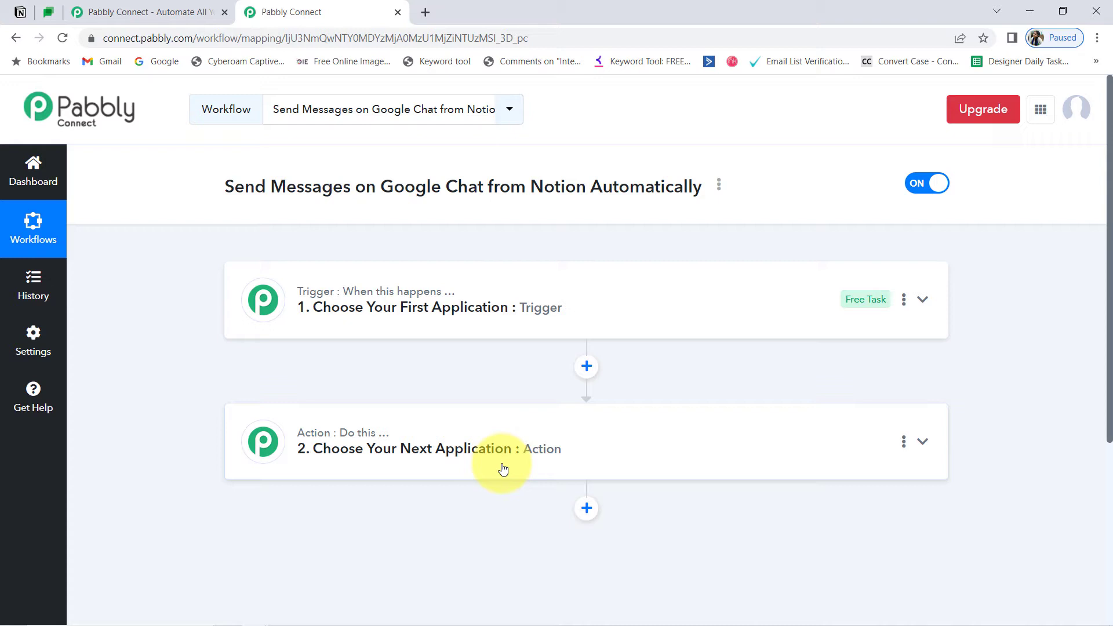
{"action": "left_click_drag", "start_coordinate": [270, 191], "coordinate": [629, 191]}
Choose Notion as the workflow's trigger application
{"action": "left_click", "coordinate": [467, 310]}
{"action": "left_click", "coordinate": [378, 390]}
{"action": "type", "text": "notio"}
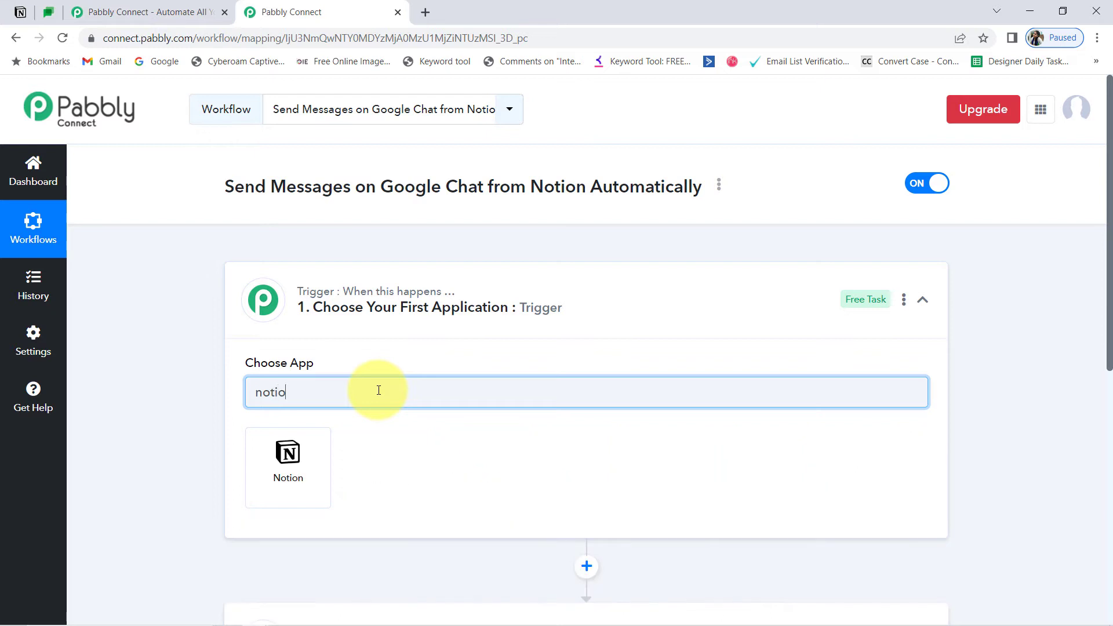
{"action": "left_click", "coordinate": [261, 466]}
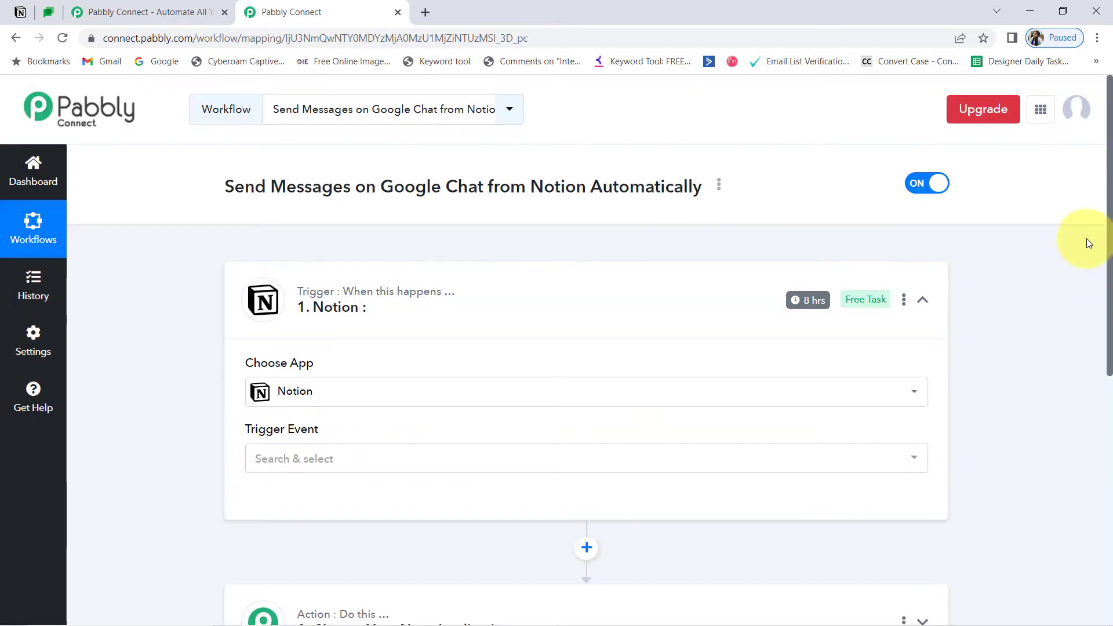
Choose Google Chat Hangout as the application for the workflow's action step
{"action": "left_click_drag", "start_coordinate": [1110, 247], "coordinate": [952, 433]}
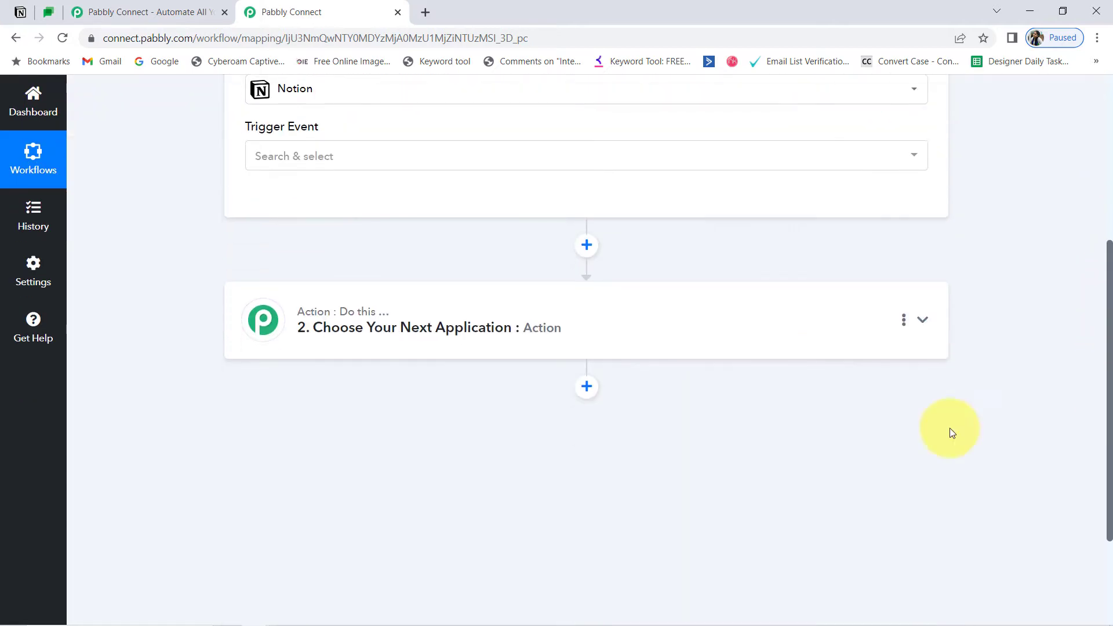
{"action": "left_click", "coordinate": [337, 325]}
{"action": "left_click", "coordinate": [284, 408]}
{"action": "type", "text": "g"}
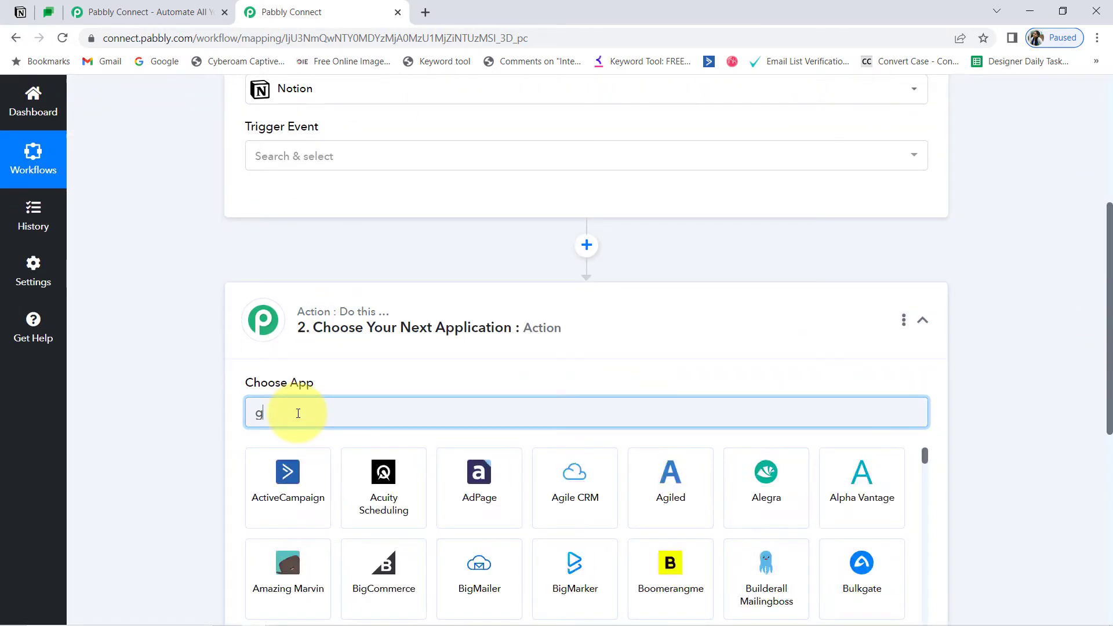
{"action": "type", "text": "oogle cha"}
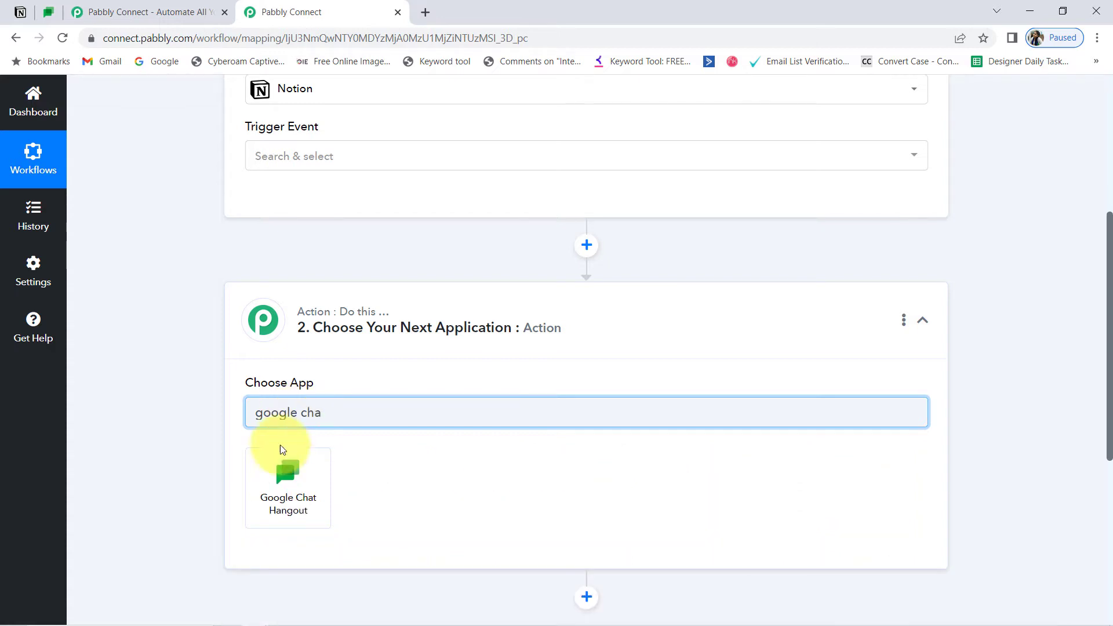
{"action": "left_click", "coordinate": [284, 466]}
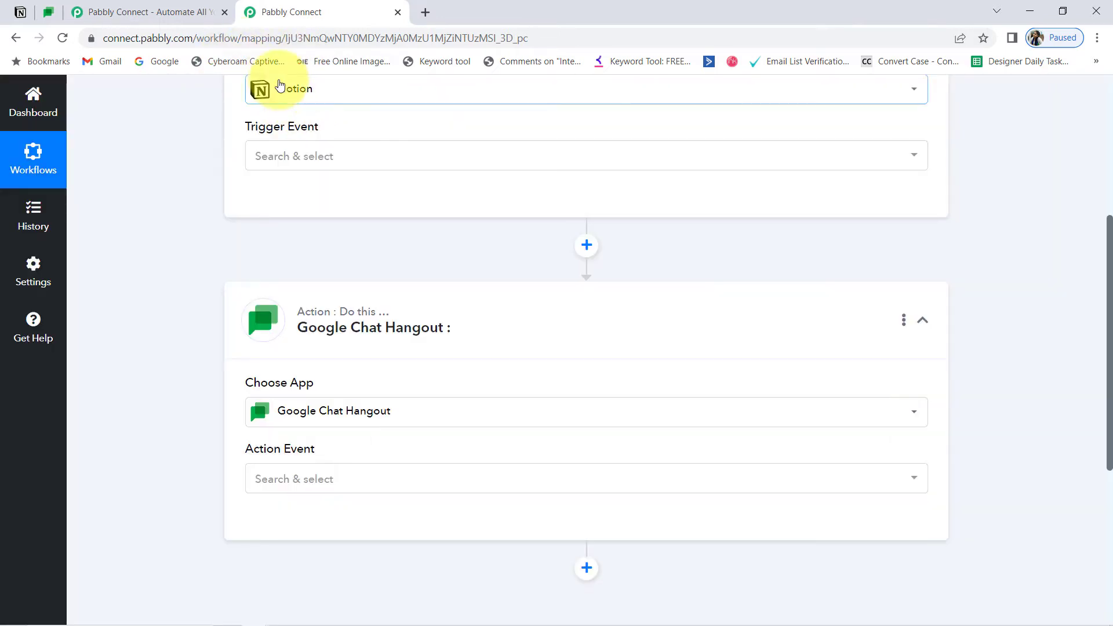
Set the Notion trigger event to New Database Item
{"action": "left_click_drag", "start_coordinate": [1109, 312], "coordinate": [1096, 168]}
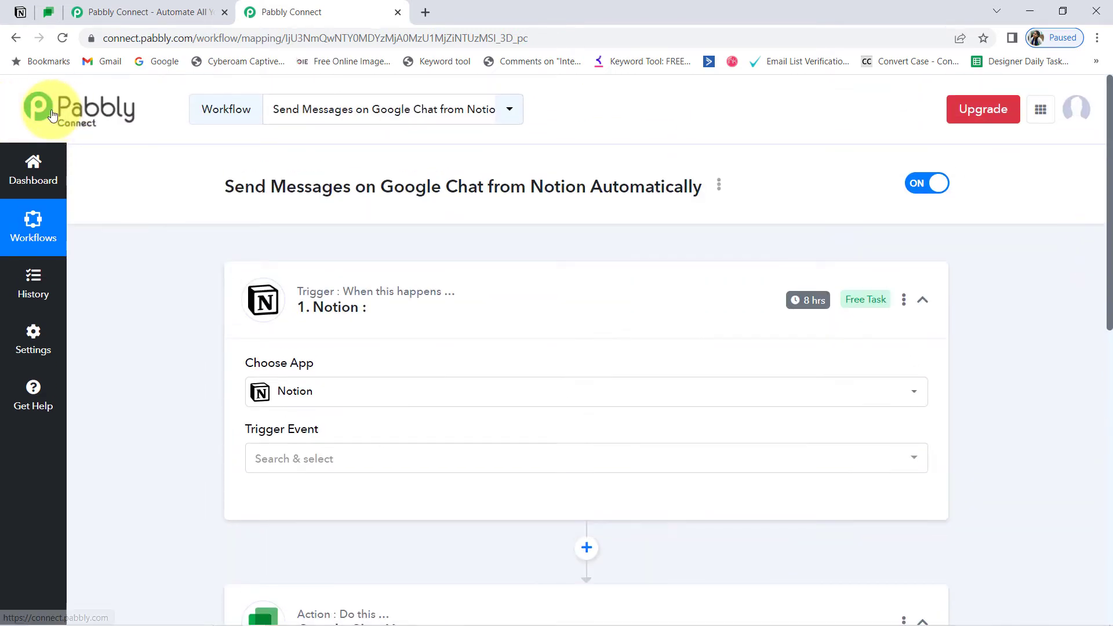
{"action": "left_click", "coordinate": [311, 459]}
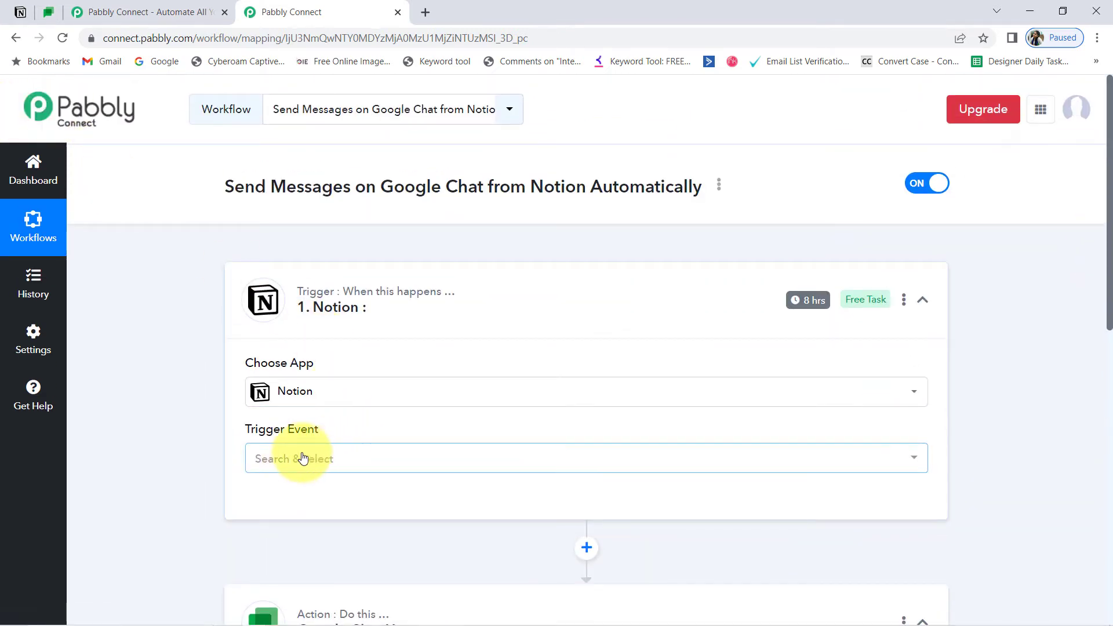
{"action": "left_click", "coordinate": [303, 458]}
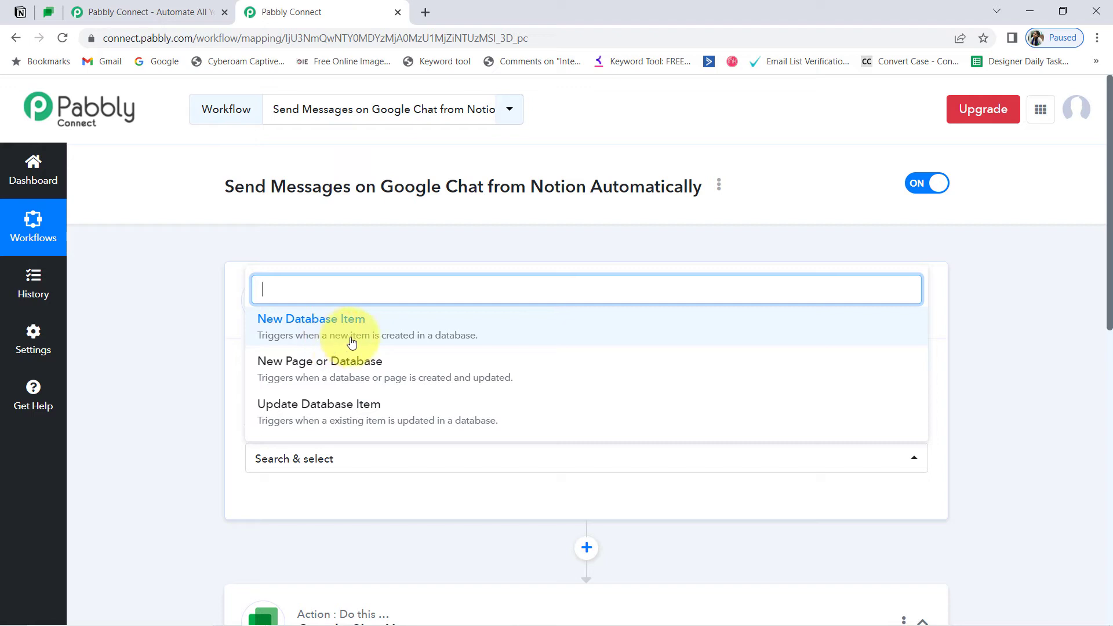
{"action": "left_click", "coordinate": [408, 336]}
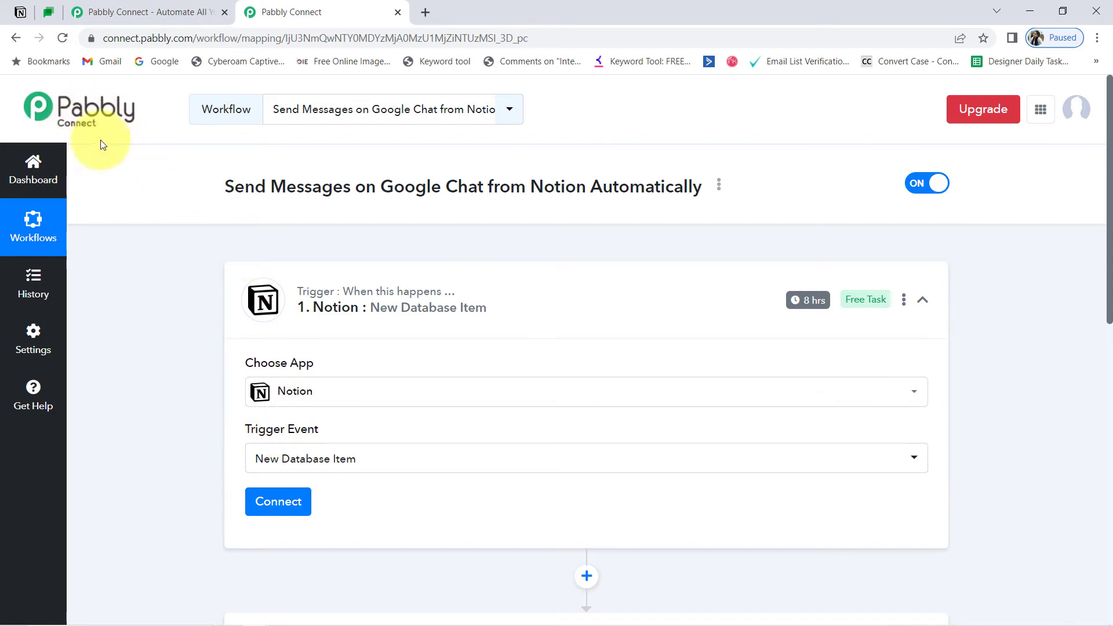
Start a new Notion connection for the trigger and bring up the choice of pages to share with Pabbly Connect
{"action": "left_click", "coordinate": [283, 514]}
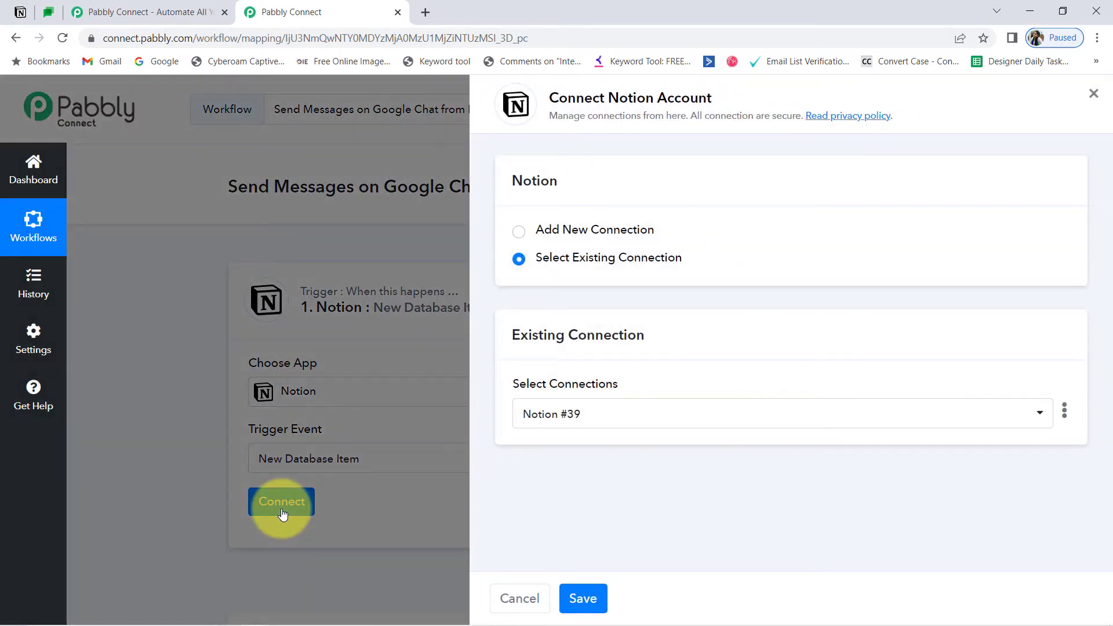
{"action": "left_click", "coordinate": [622, 230]}
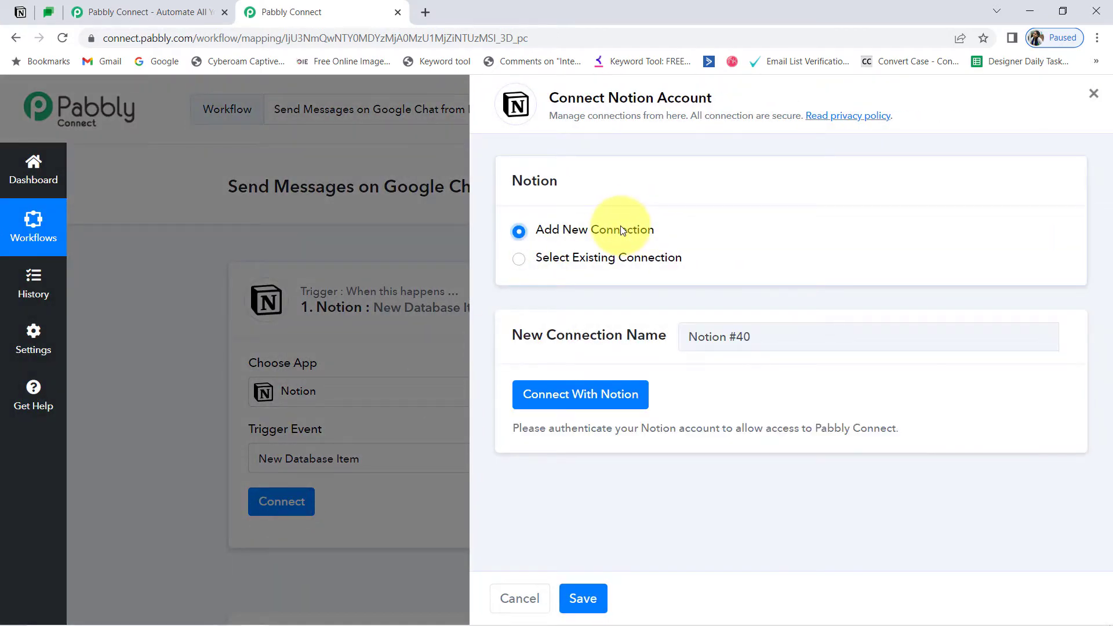
{"action": "left_click", "coordinate": [592, 403]}
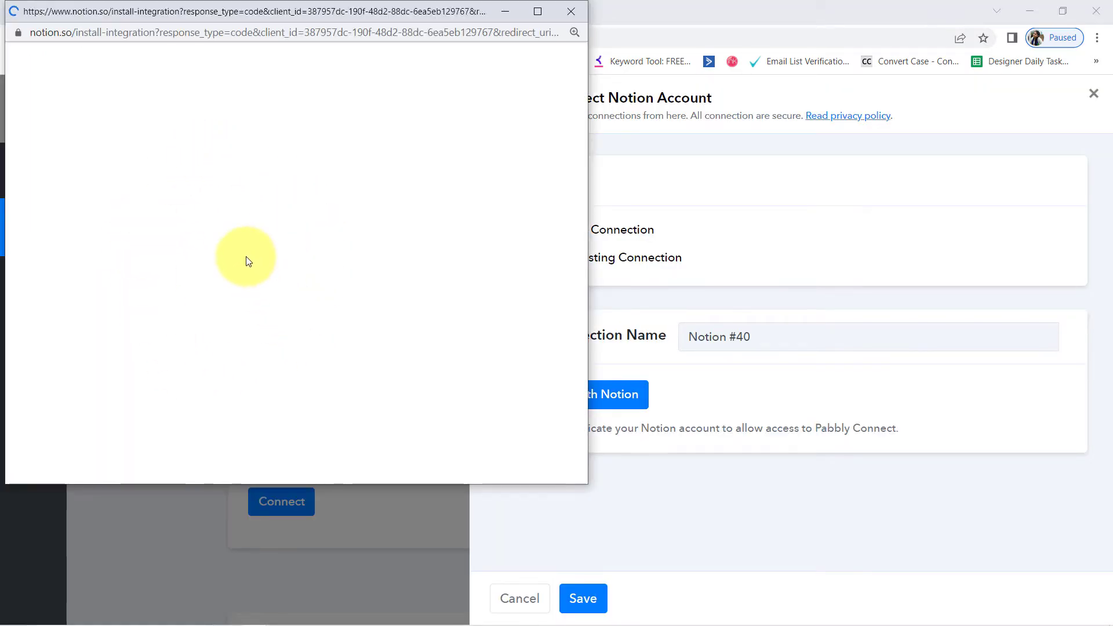
{"action": "left_click_drag", "start_coordinate": [582, 137], "coordinate": [586, 309]}
{"action": "left_click", "coordinate": [388, 323]}
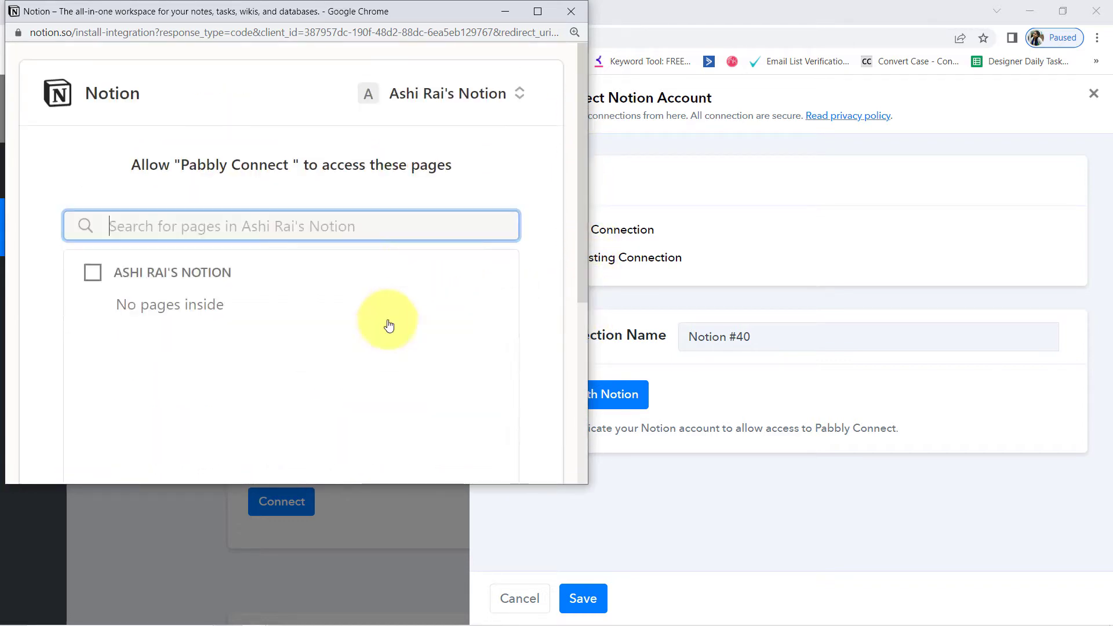
Select all pages of the Notion workspace and allow Pabbly Connect to access them
{"action": "left_click", "coordinate": [343, 270]}
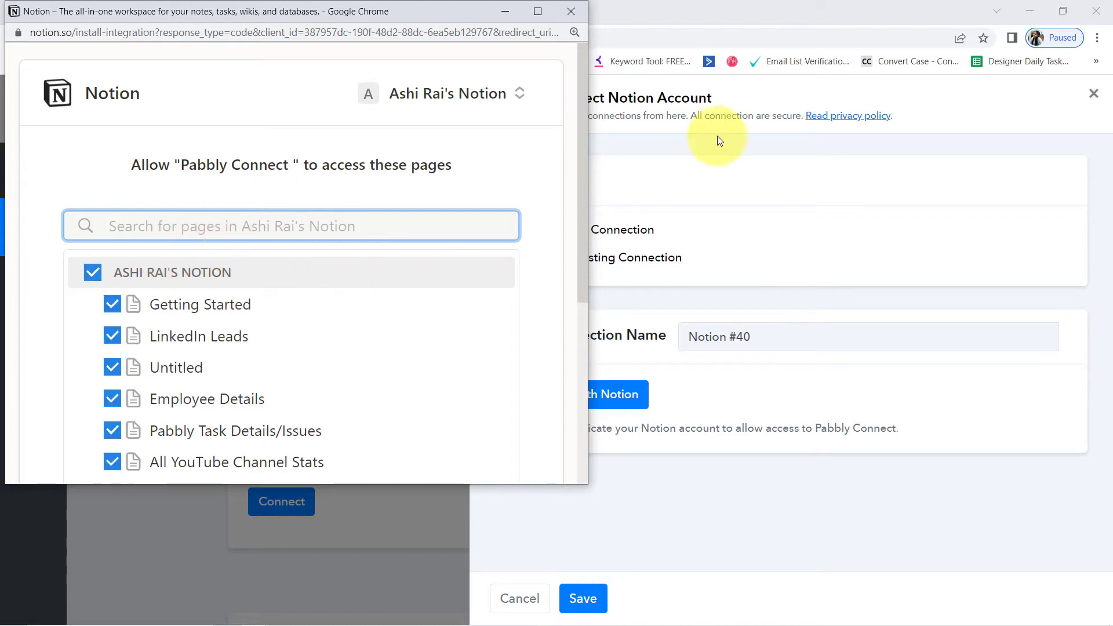
{"action": "left_click_drag", "start_coordinate": [585, 146], "coordinate": [581, 218]}
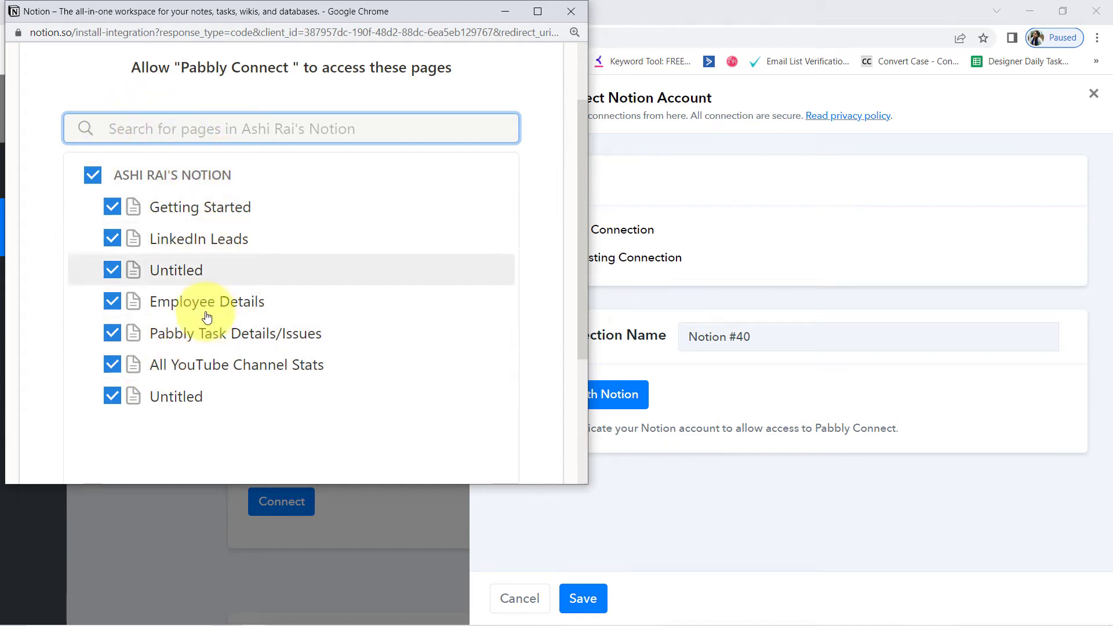
{"action": "left_click", "coordinate": [93, 175]}
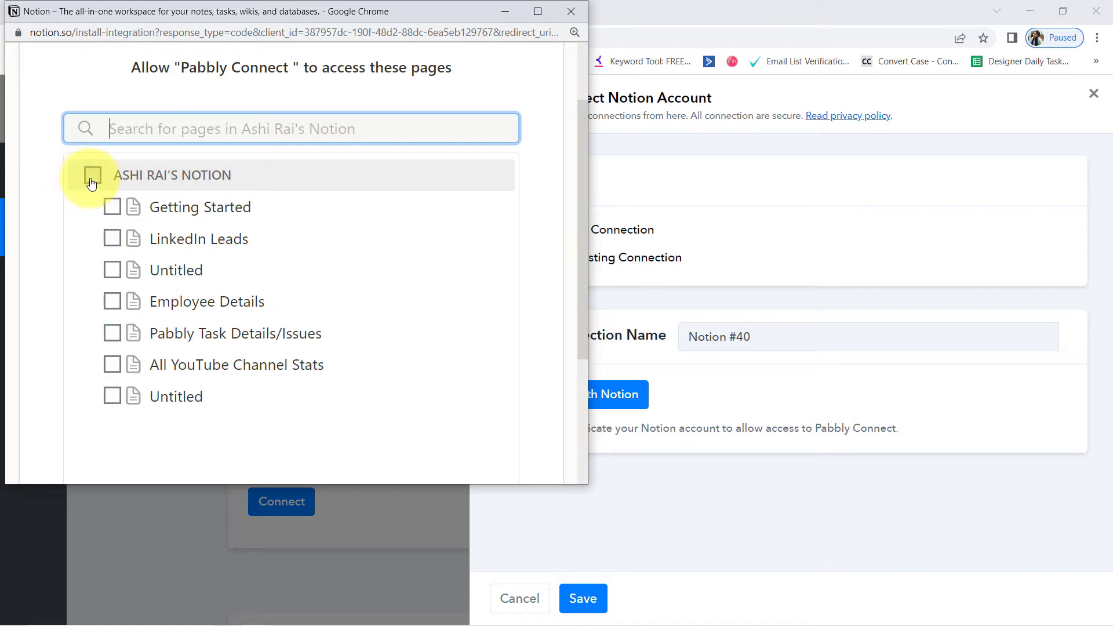
{"action": "left_click", "coordinate": [92, 175]}
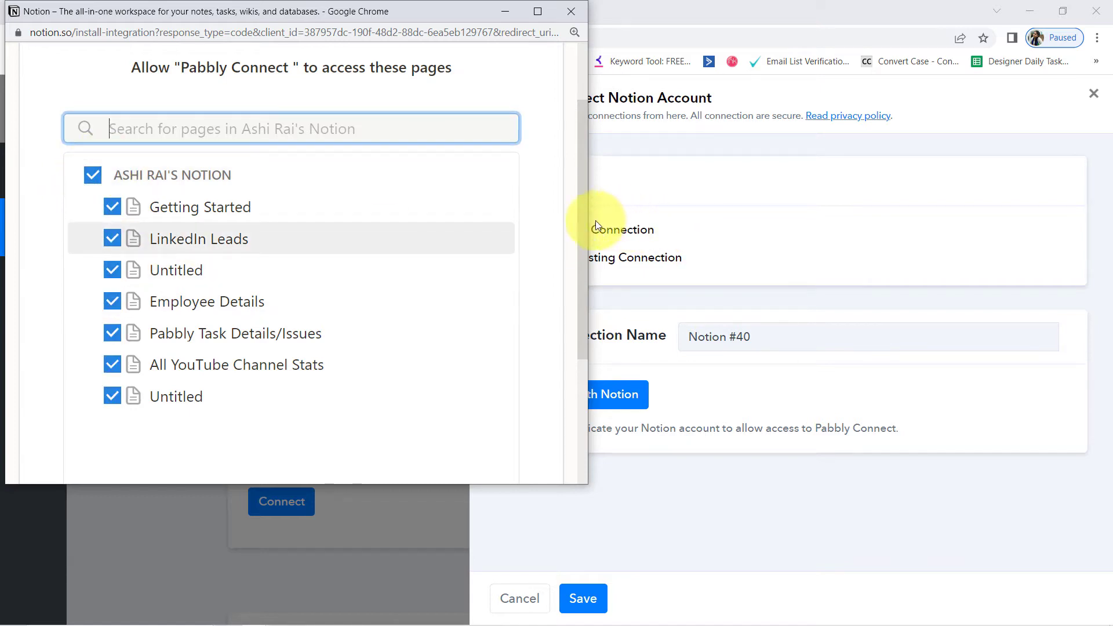
{"action": "left_click_drag", "start_coordinate": [582, 218], "coordinate": [569, 349]}
{"action": "left_click", "coordinate": [396, 400]}
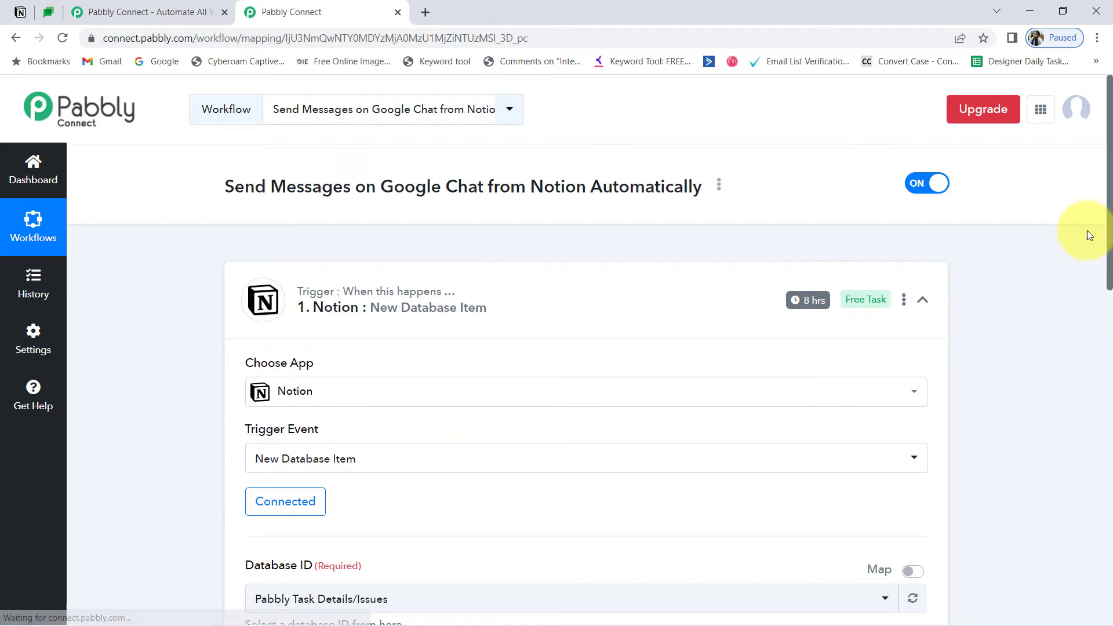
Check the task page's title in Notion and set the trigger's database in Pabbly Connect to Pabbly Task Details/Issues
{"action": "scroll", "coordinate": [1108, 212], "scroll_direction": "down", "scroll_amount": 4}
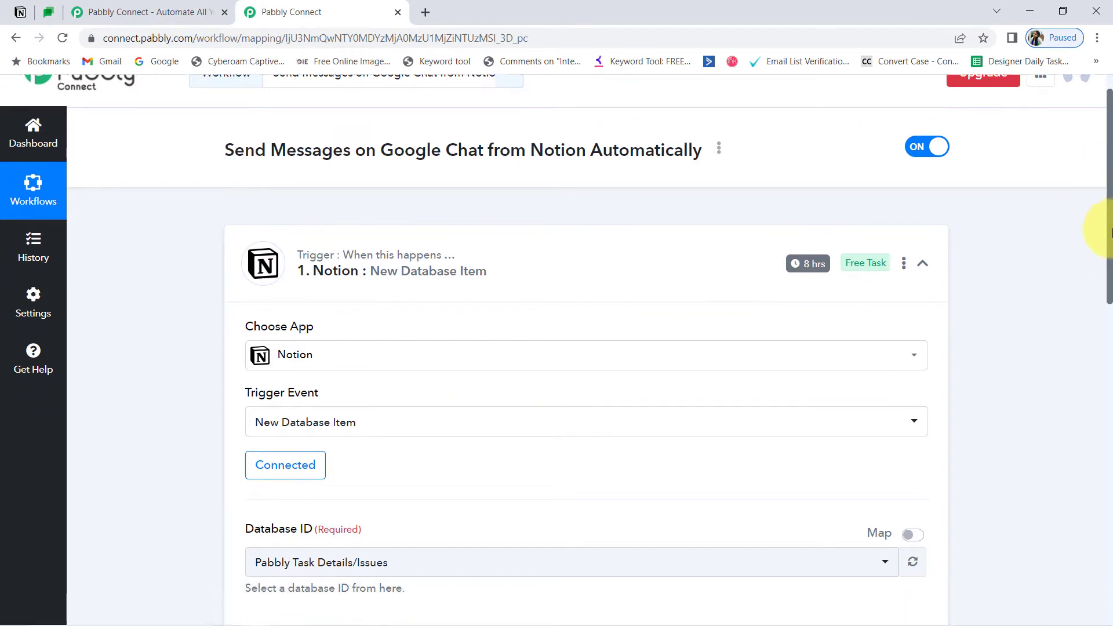
{"action": "scroll", "coordinate": [1101, 220], "scroll_direction": "down", "scroll_amount": 2}
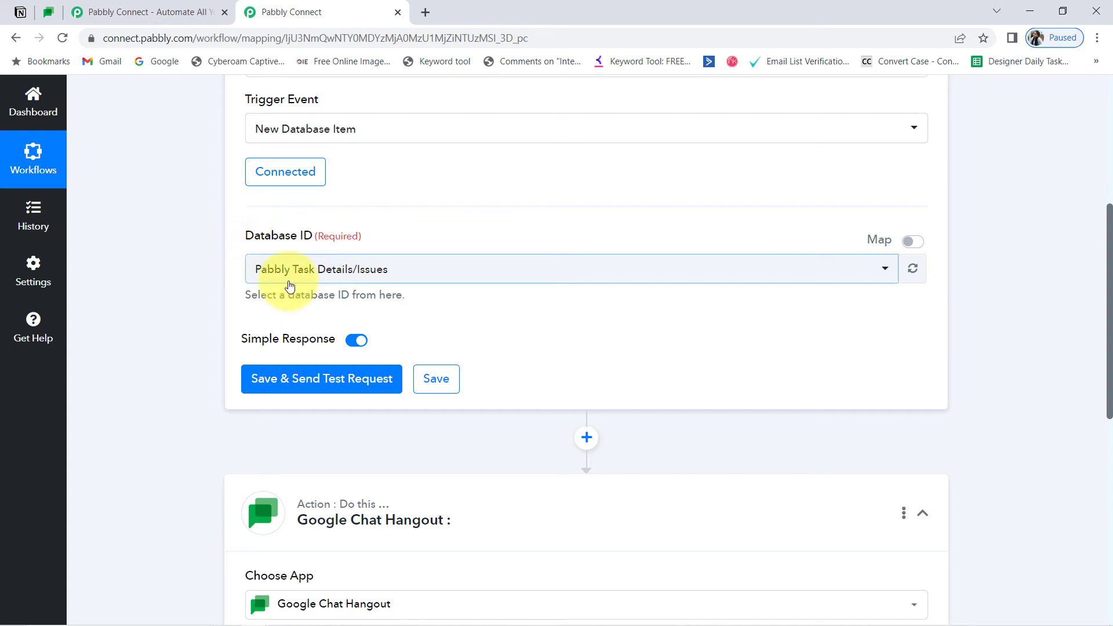
{"action": "left_click", "coordinate": [285, 279]}
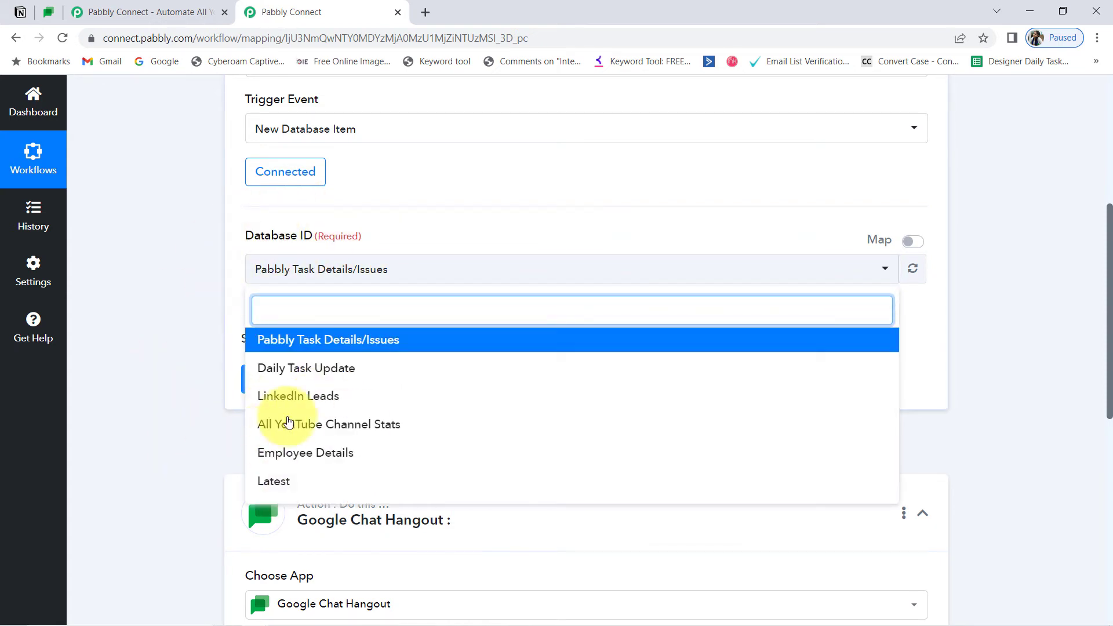
{"action": "left_click", "coordinate": [16, 13]}
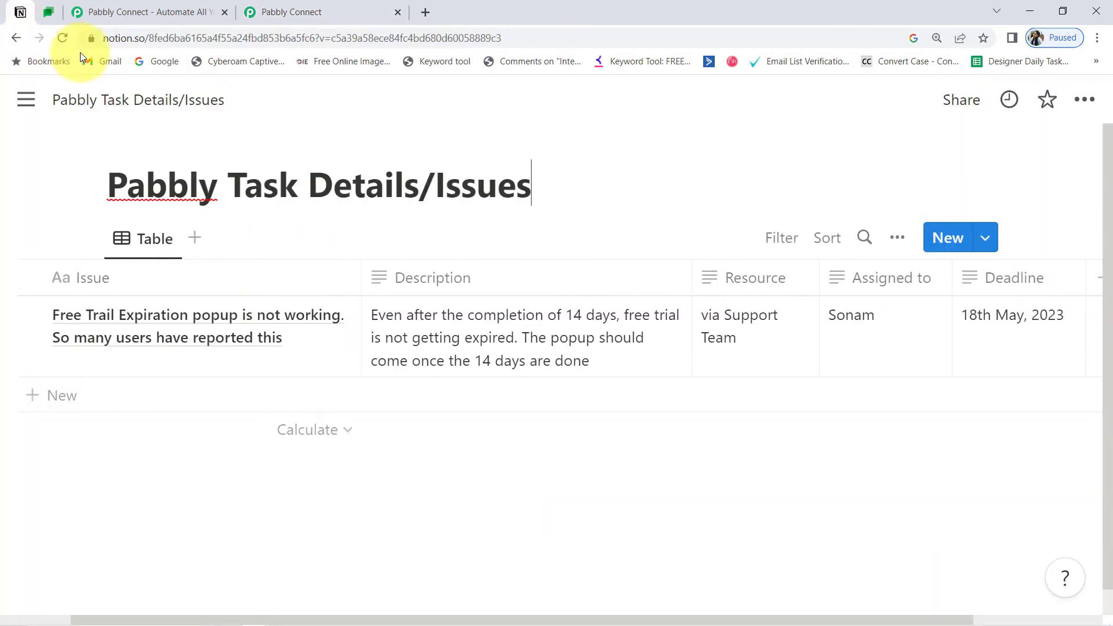
{"action": "left_click", "coordinate": [21, 107]}
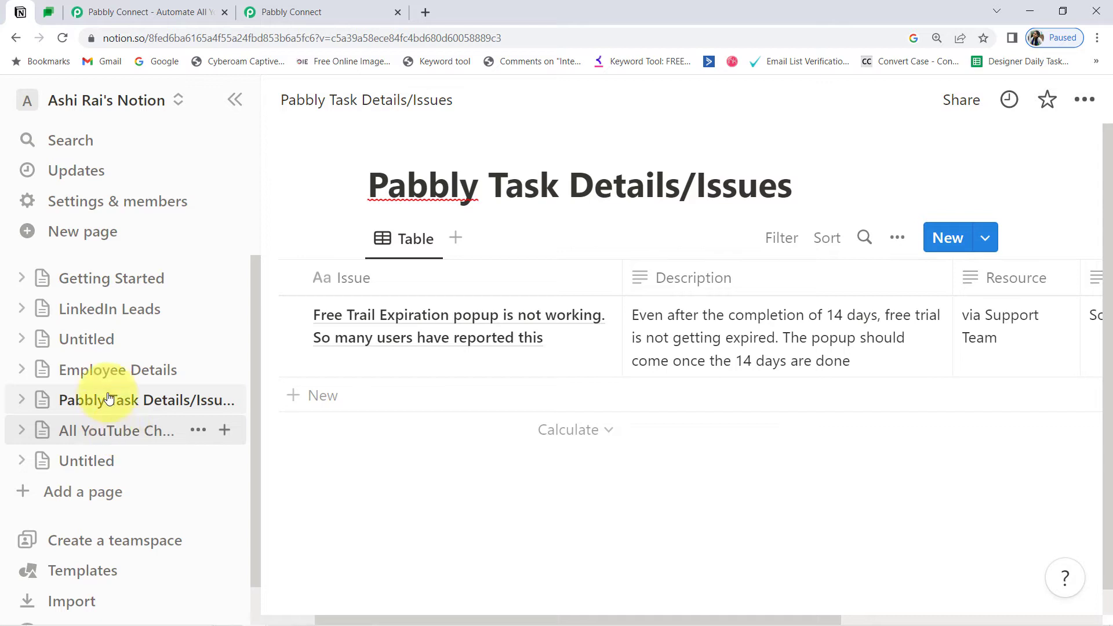
{"action": "left_click", "coordinate": [288, 12]}
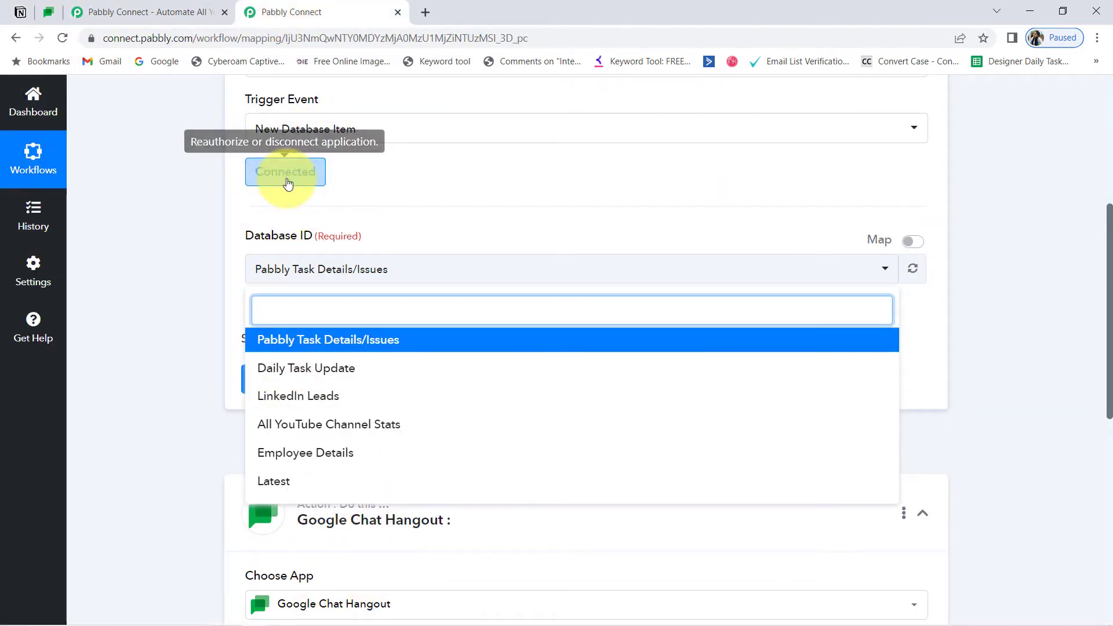
{"action": "left_click", "coordinate": [20, 12]}
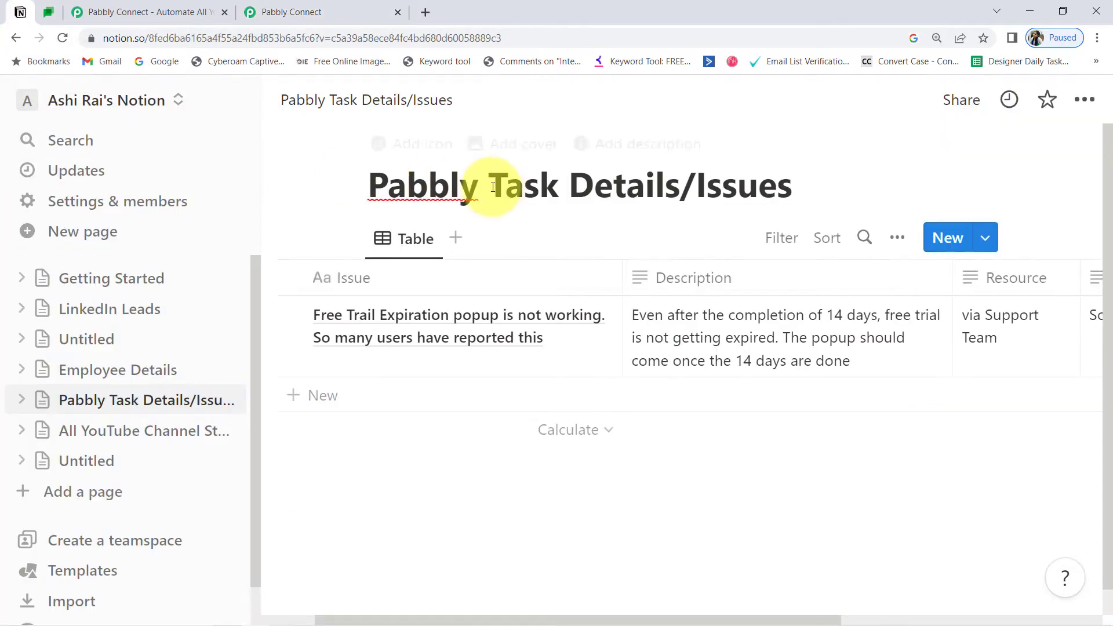
{"action": "left_click_drag", "start_coordinate": [404, 186], "coordinate": [699, 195]}
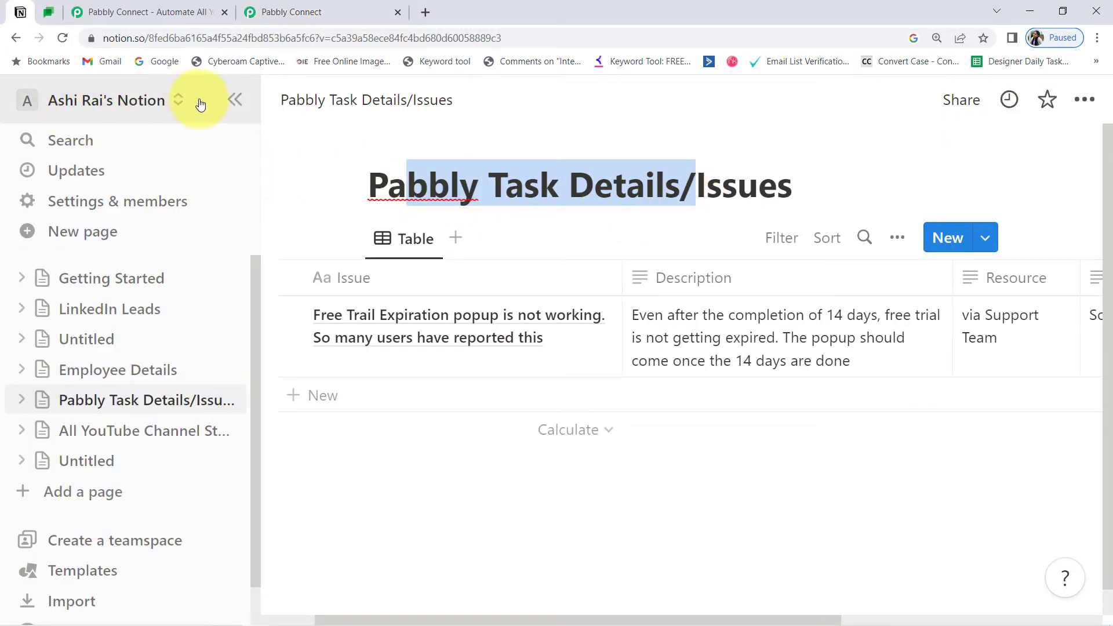
{"action": "left_click", "coordinate": [224, 100]}
{"action": "left_click", "coordinate": [296, 10]}
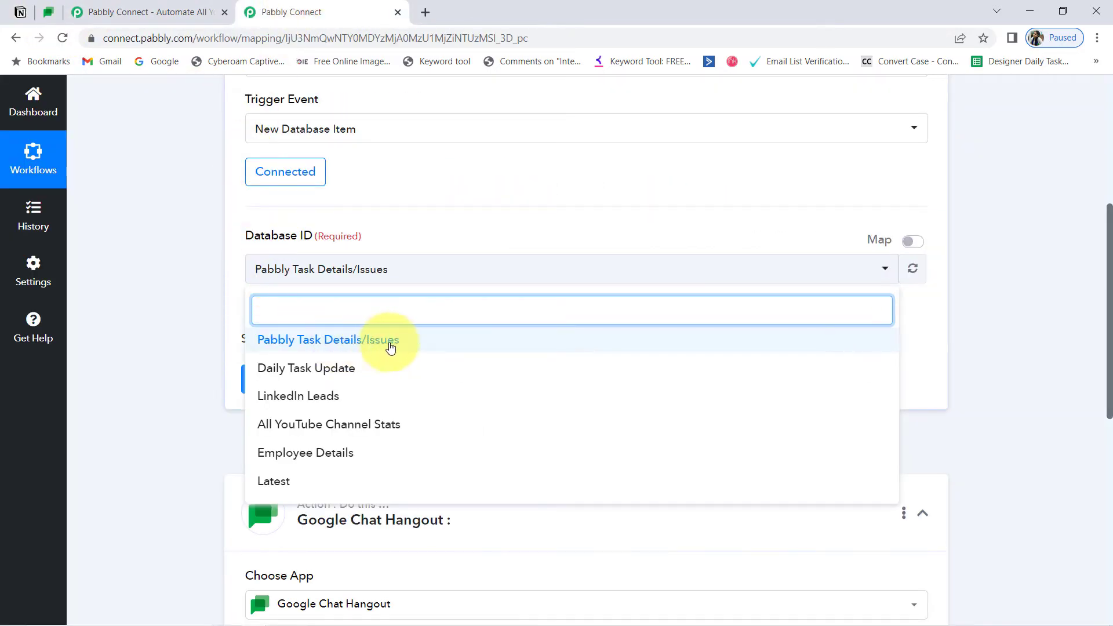
{"action": "left_click", "coordinate": [343, 341]}
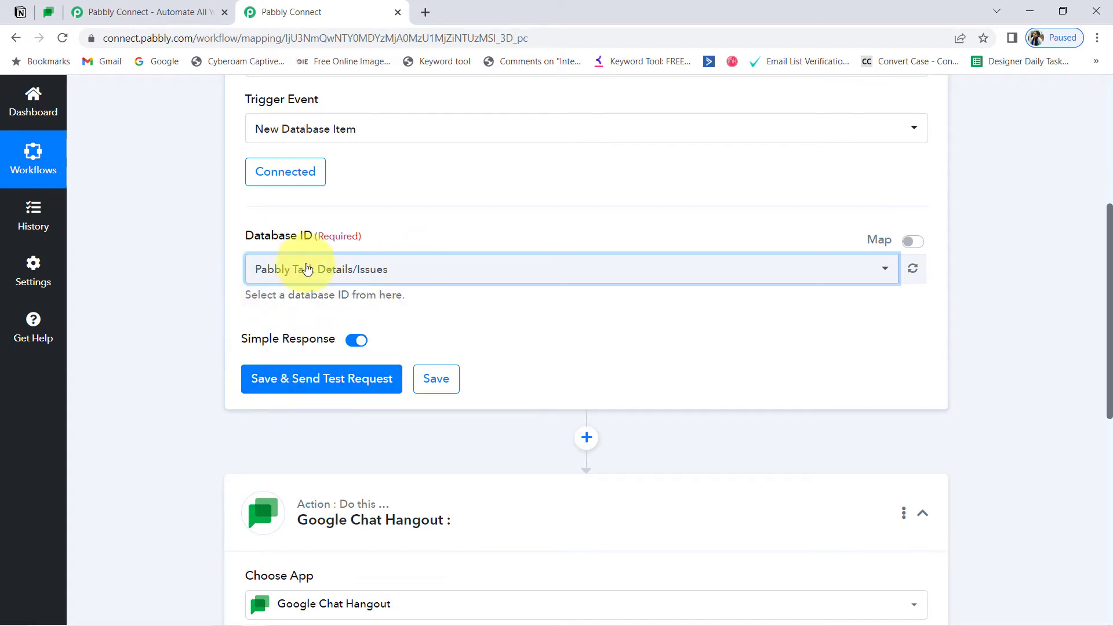
Glance at the sample row in Notion, then save the Notion trigger and send a test request
{"action": "left_click", "coordinate": [14, 22]}
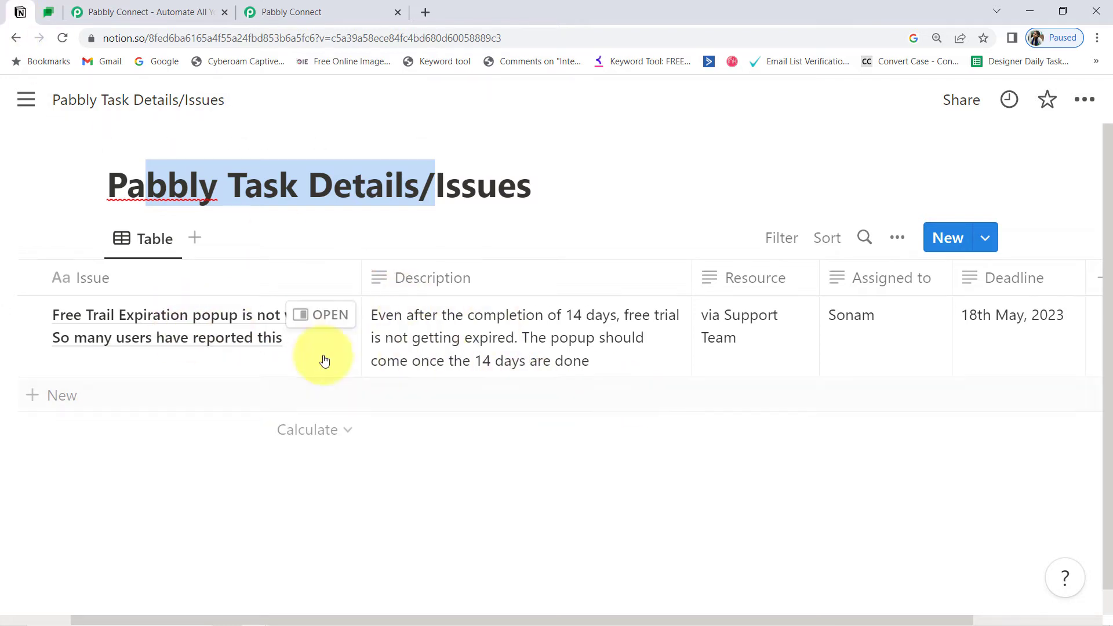
{"action": "left_click", "coordinate": [275, 11]}
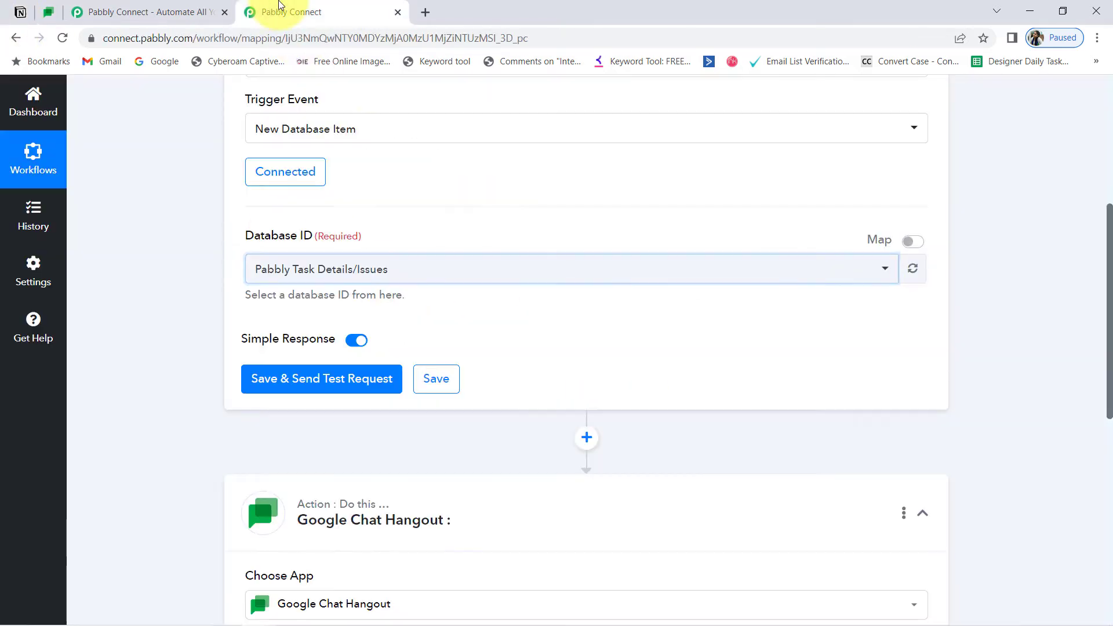
{"action": "left_click", "coordinate": [295, 380]}
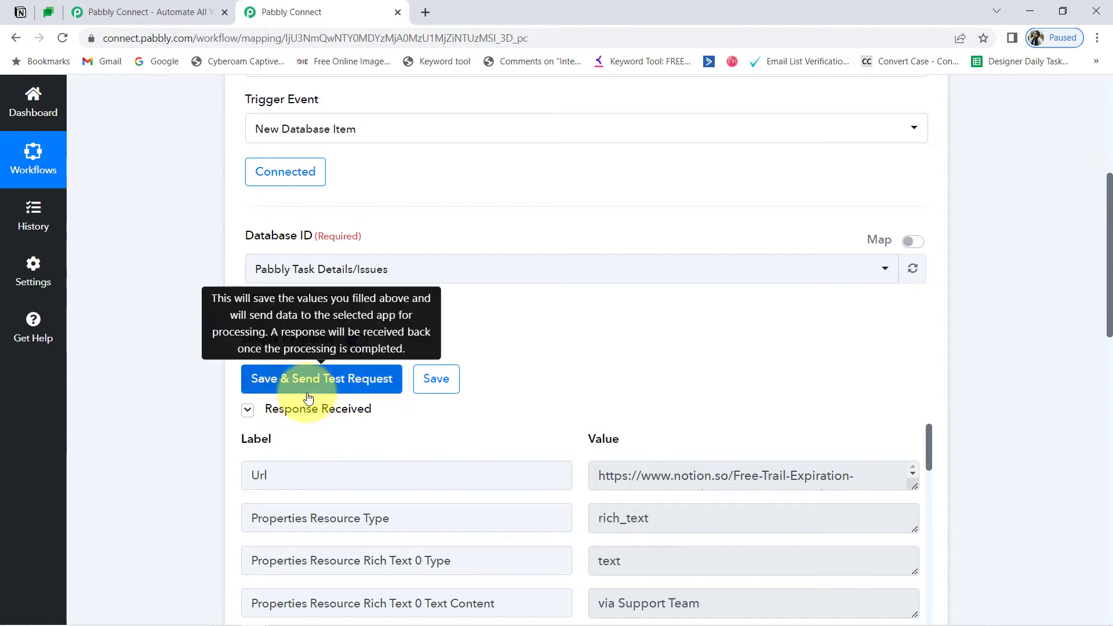
Examine the Resource and Issue text in the received test response and compare them with the Notion table's row
{"action": "left_click_drag", "start_coordinate": [1108, 290], "coordinate": [1108, 405]}
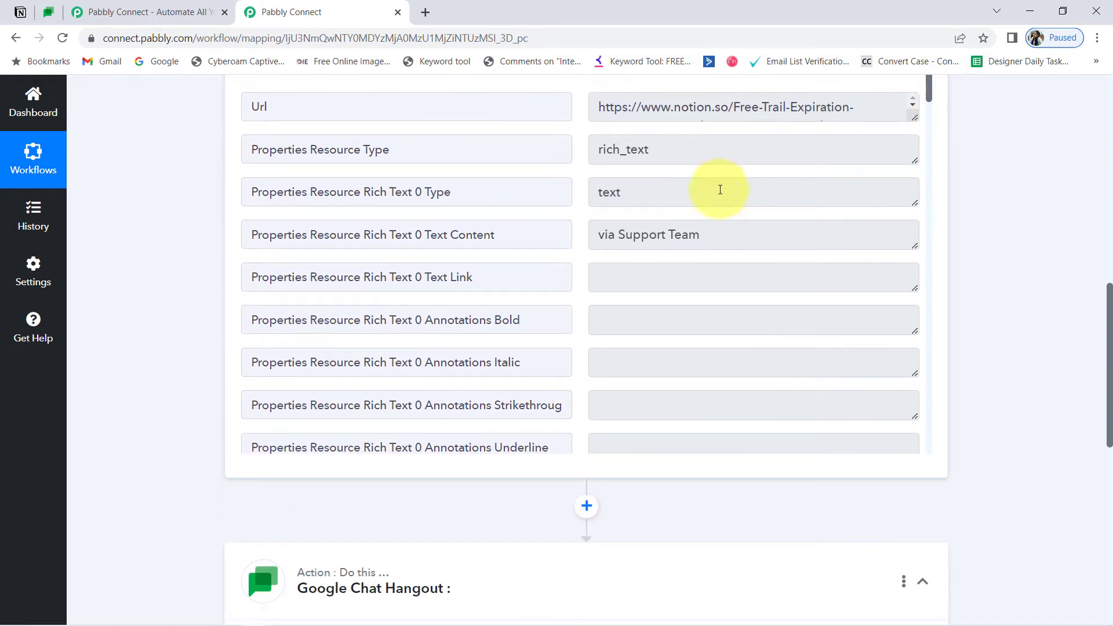
{"action": "left_click_drag", "start_coordinate": [624, 231], "coordinate": [688, 234]}
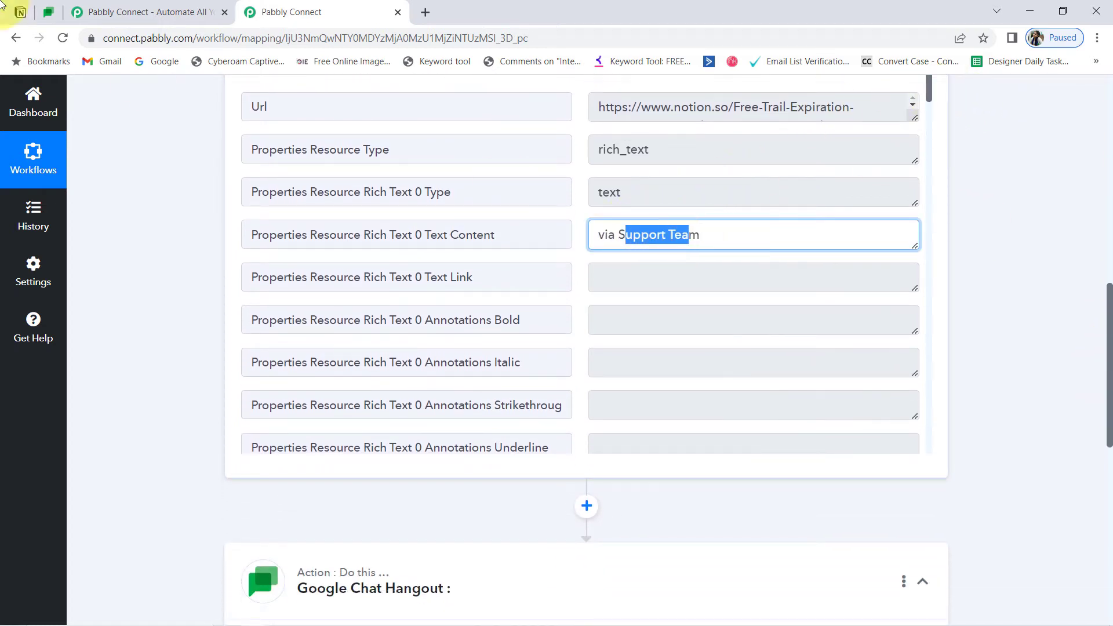
{"action": "left_click", "coordinate": [22, 10]}
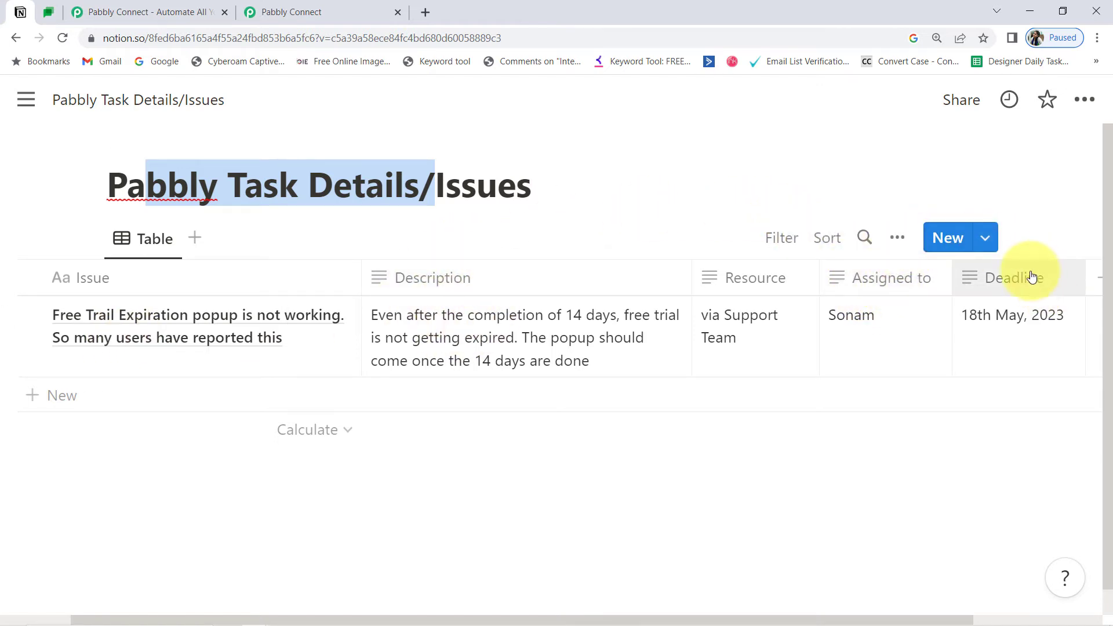
{"action": "left_click", "coordinate": [313, 12]}
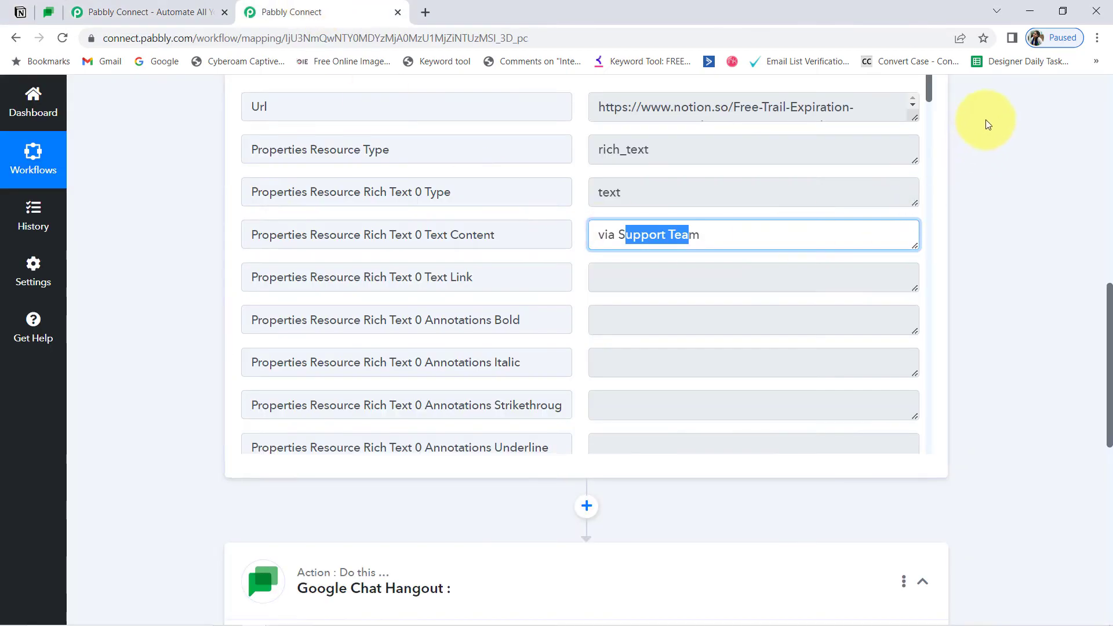
{"action": "left_click_drag", "start_coordinate": [930, 102], "coordinate": [930, 148]}
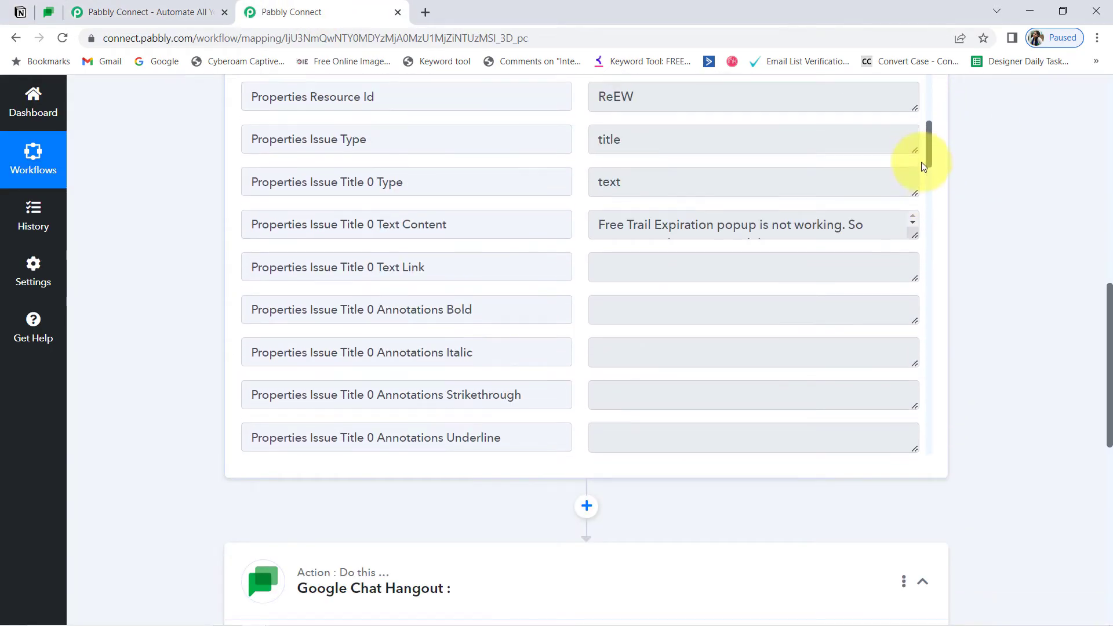
{"action": "left_click_drag", "start_coordinate": [679, 226], "coordinate": [834, 226]}
{"action": "left_click", "coordinate": [640, 226]}
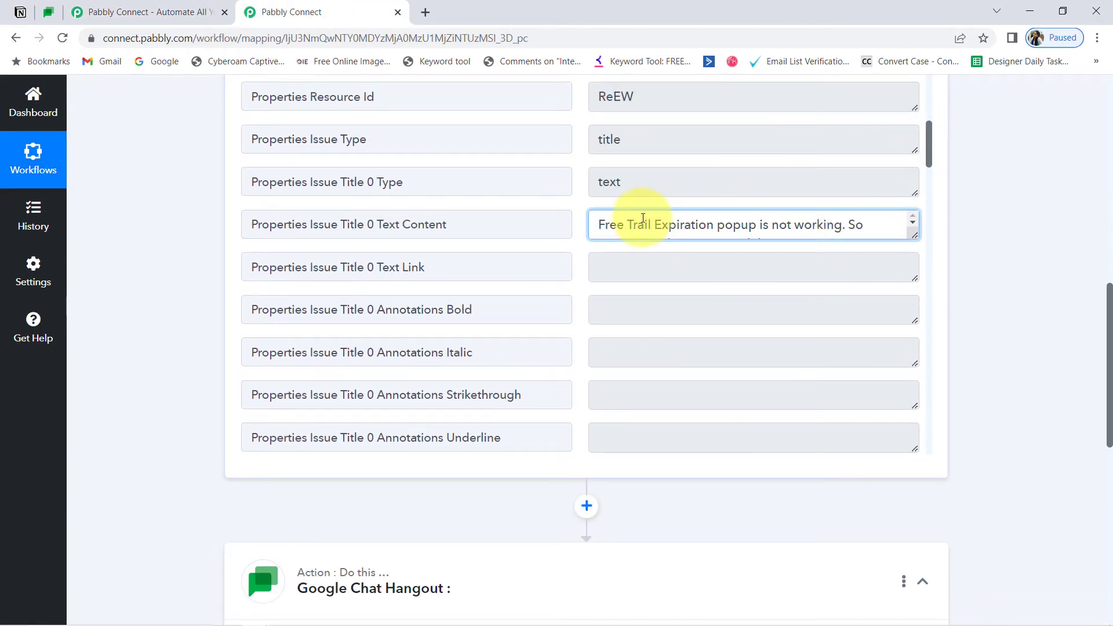
{"action": "left_click_drag", "start_coordinate": [632, 228], "coordinate": [762, 223]}
{"action": "left_click", "coordinate": [707, 223]}
{"action": "scroll", "coordinate": [651, 223], "scroll_direction": "up", "scroll_amount": 1}
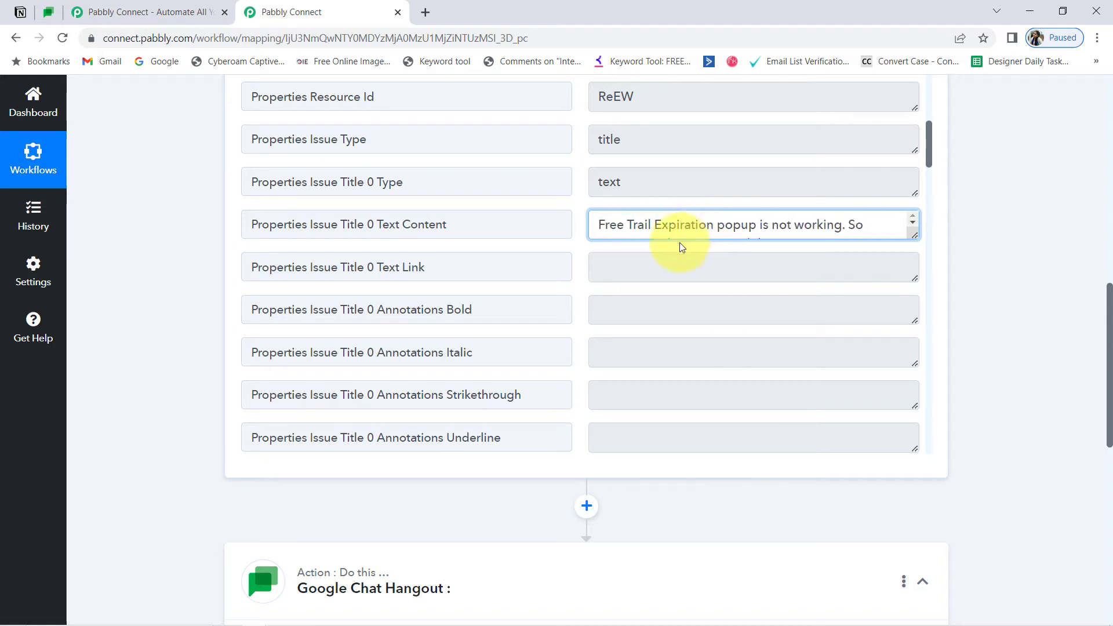
{"action": "left_click_drag", "start_coordinate": [638, 226], "coordinate": [703, 225]}
Correct the misspelled word in the Notion row's Issue cell so that it reads "Free Trial Expiration"
{"action": "left_click", "coordinate": [17, 11]}
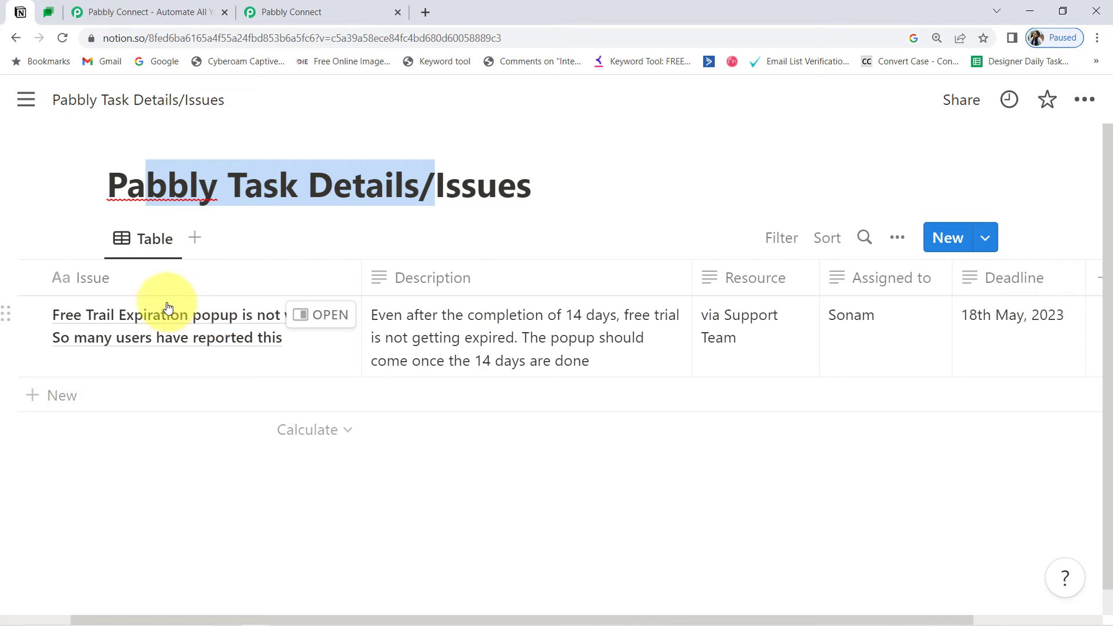
{"action": "left_click", "coordinate": [116, 316]}
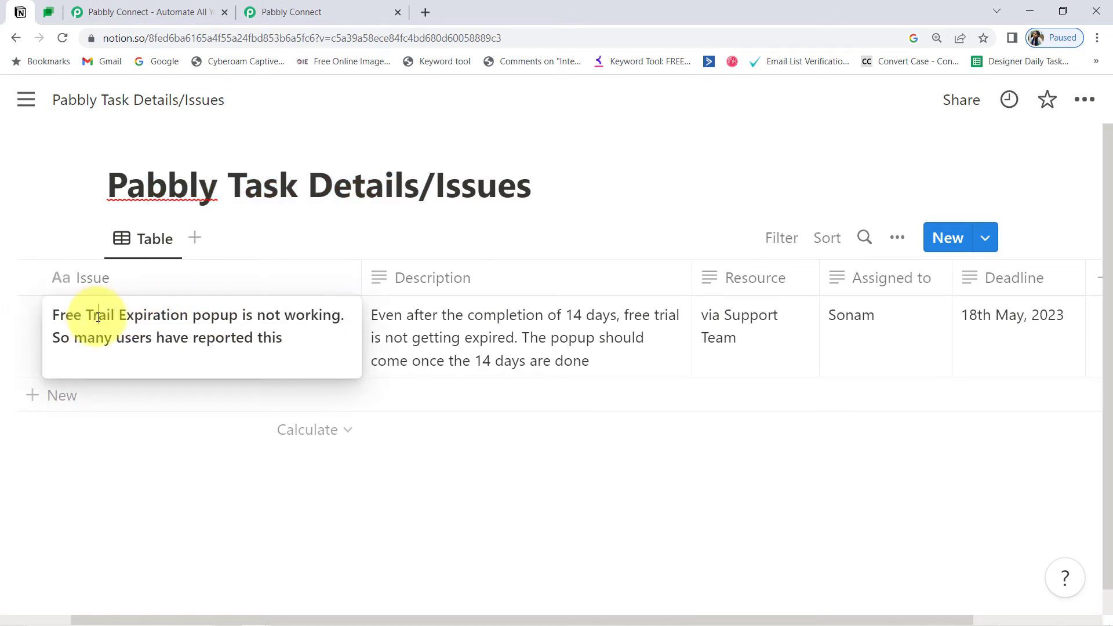
{"action": "left_click", "coordinate": [98, 316]}
{"action": "key", "text": "Delete"}
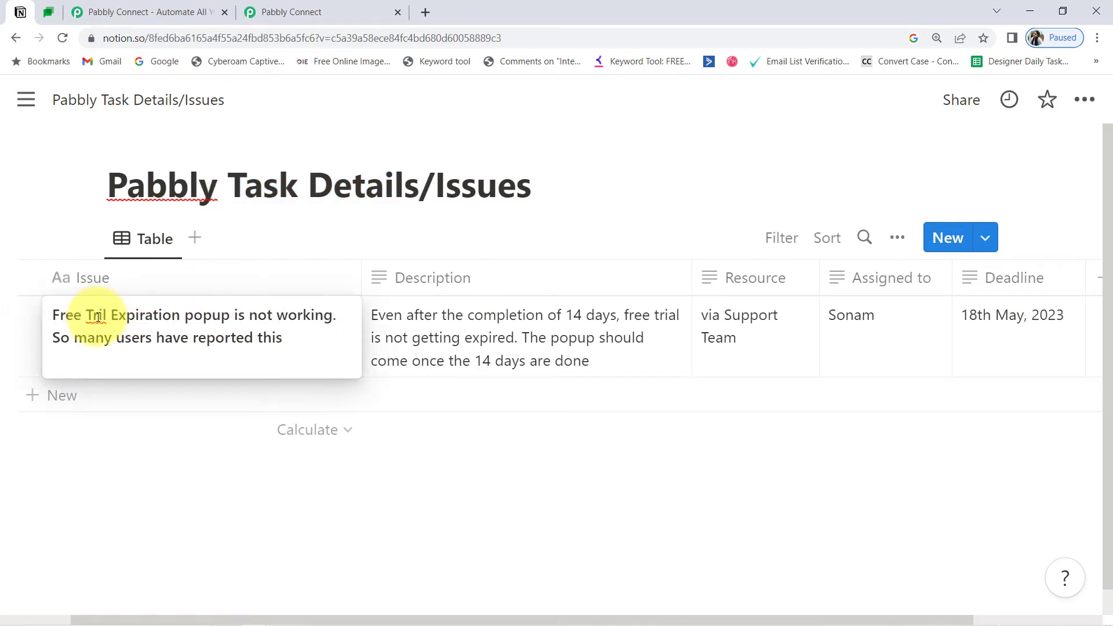
{"action": "type", "text": "a"}
{"action": "key", "text": "Escape"}
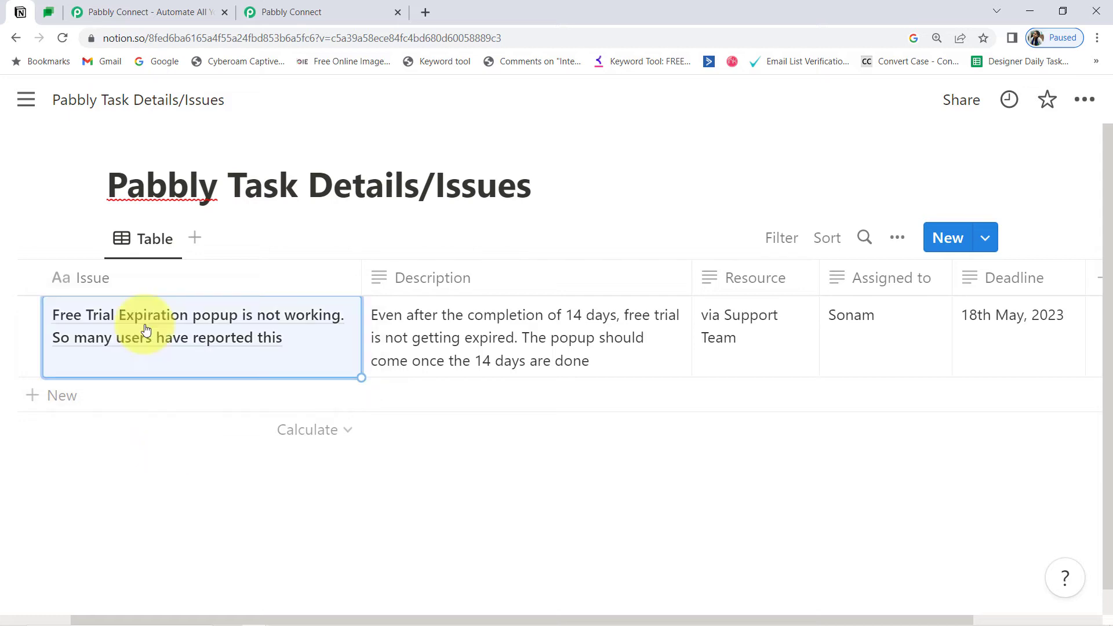
Switch back to Pabbly Connect and resend the Notion trigger's test request to fetch the corrected item
{"action": "left_click", "coordinate": [294, 7]}
{"action": "scroll", "coordinate": [194, 273], "scroll_direction": "up", "scroll_amount": 4}
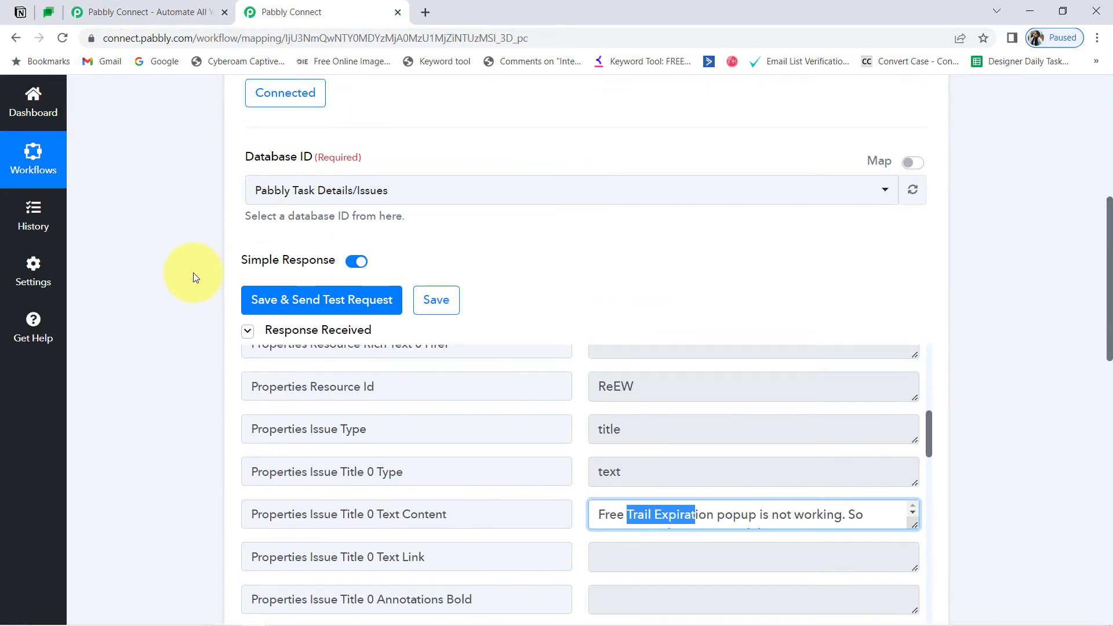
{"action": "left_click", "coordinate": [326, 301]}
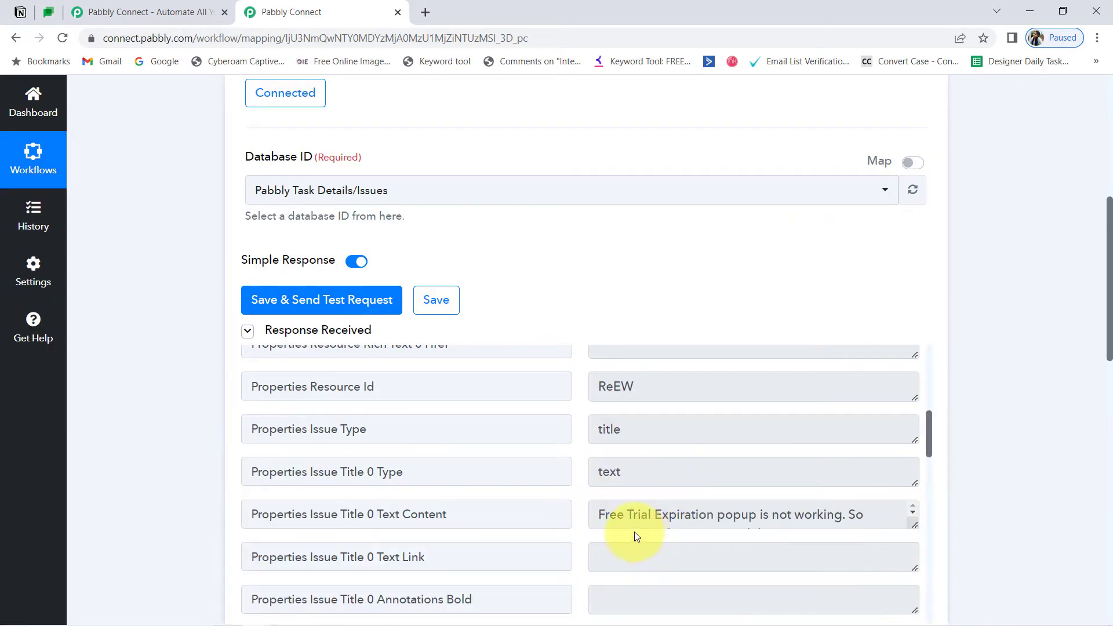
Compare the refreshed issue, description, deadline and assignee values with the Notion row, and close the spare Pabbly Connect browser tab
{"action": "left_click_drag", "start_coordinate": [608, 522], "coordinate": [702, 514]}
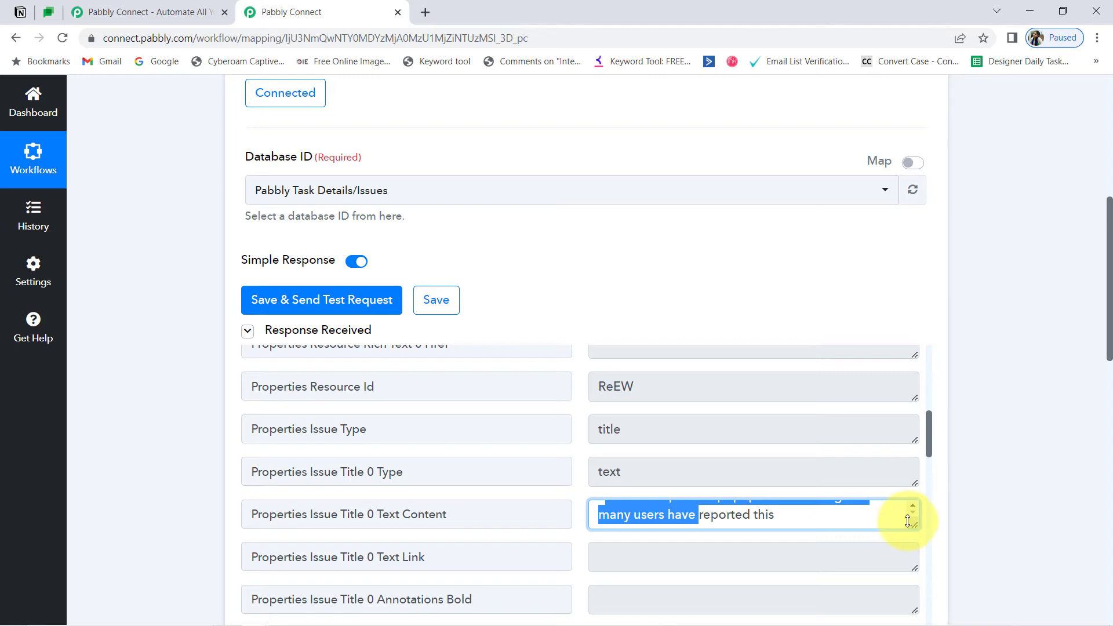
{"action": "left_click_drag", "start_coordinate": [917, 526], "coordinate": [919, 544]}
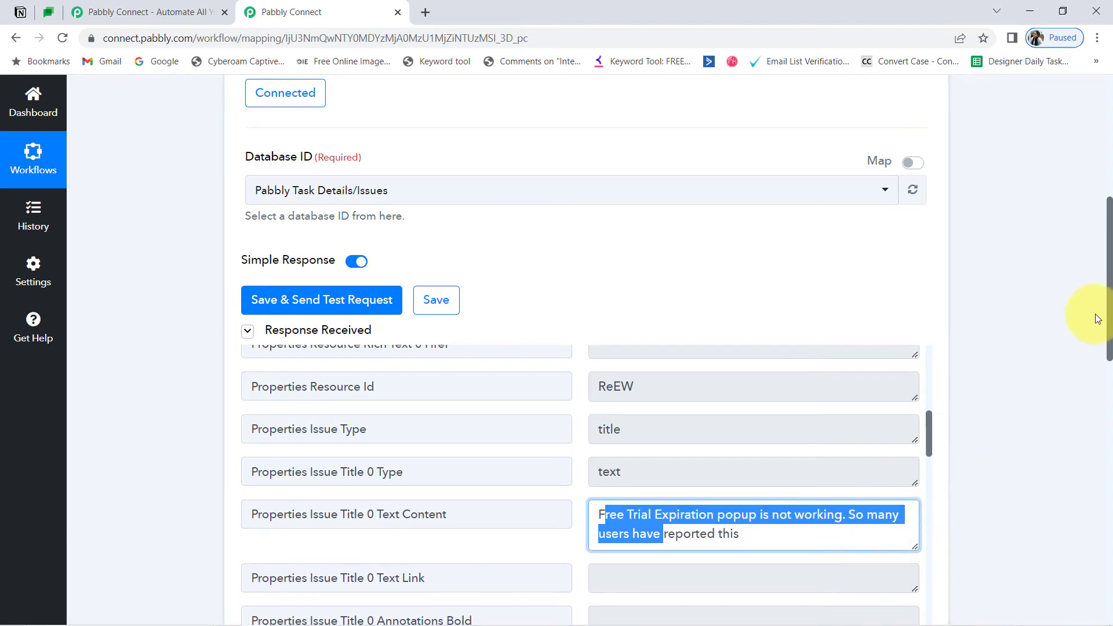
{"action": "left_click_drag", "start_coordinate": [1109, 318], "coordinate": [1090, 396]}
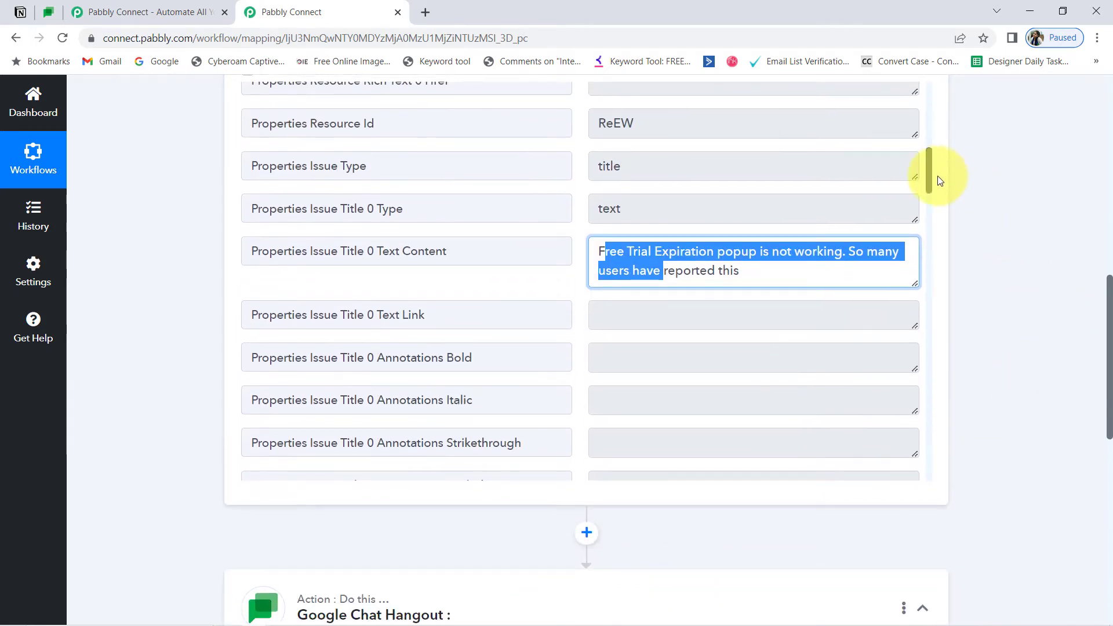
{"action": "left_click_drag", "start_coordinate": [929, 178], "coordinate": [911, 323]}
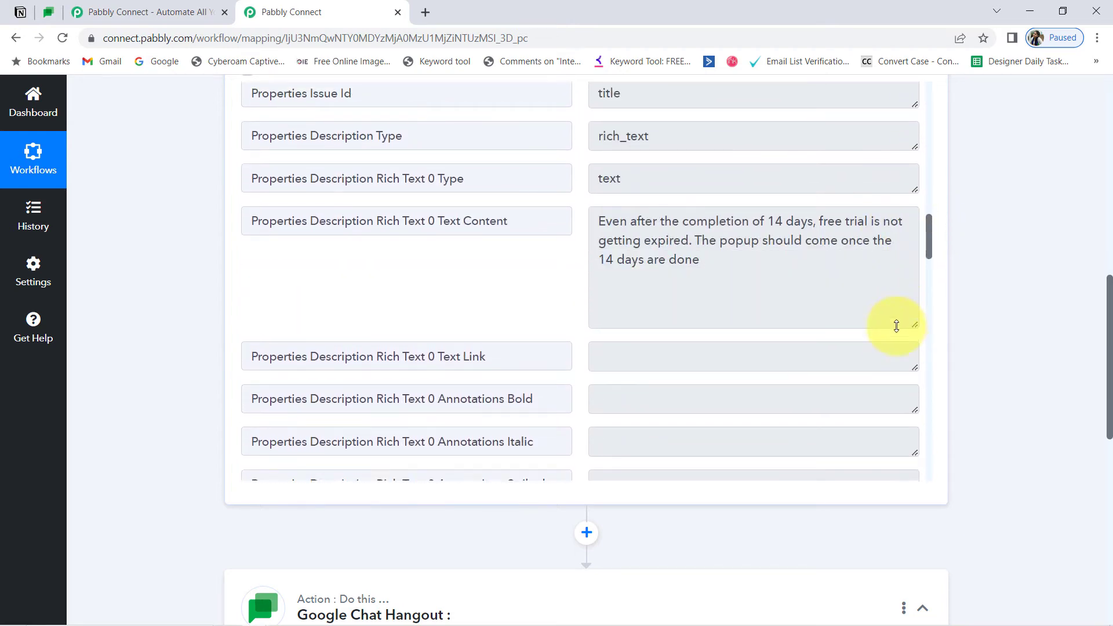
{"action": "left_click_drag", "start_coordinate": [929, 224], "coordinate": [919, 352]}
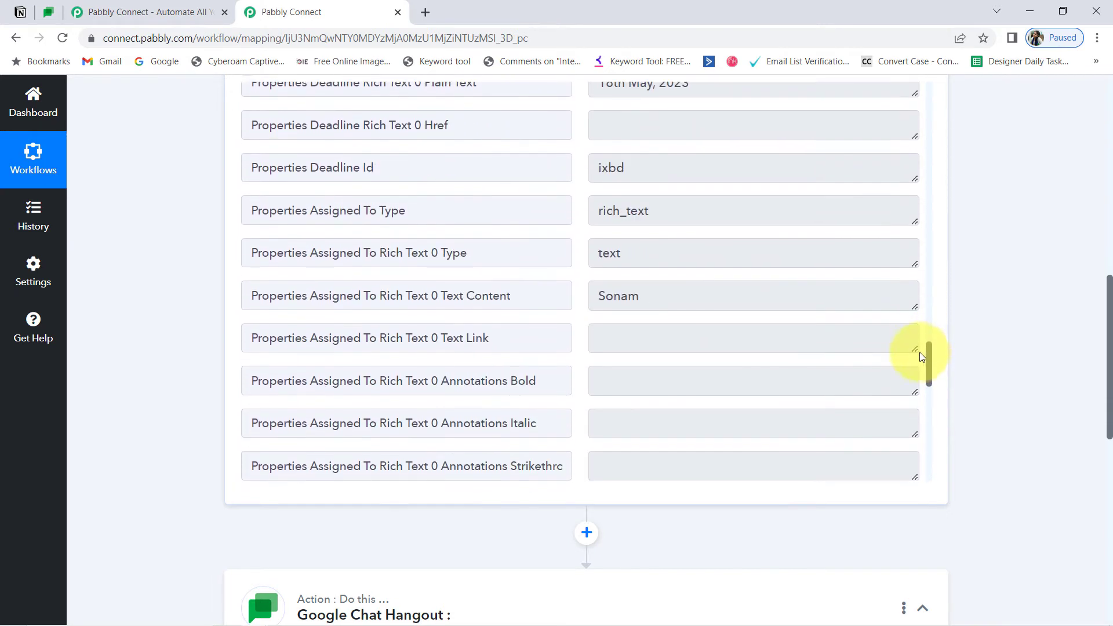
{"action": "left_click_drag", "start_coordinate": [621, 290], "coordinate": [661, 290]}
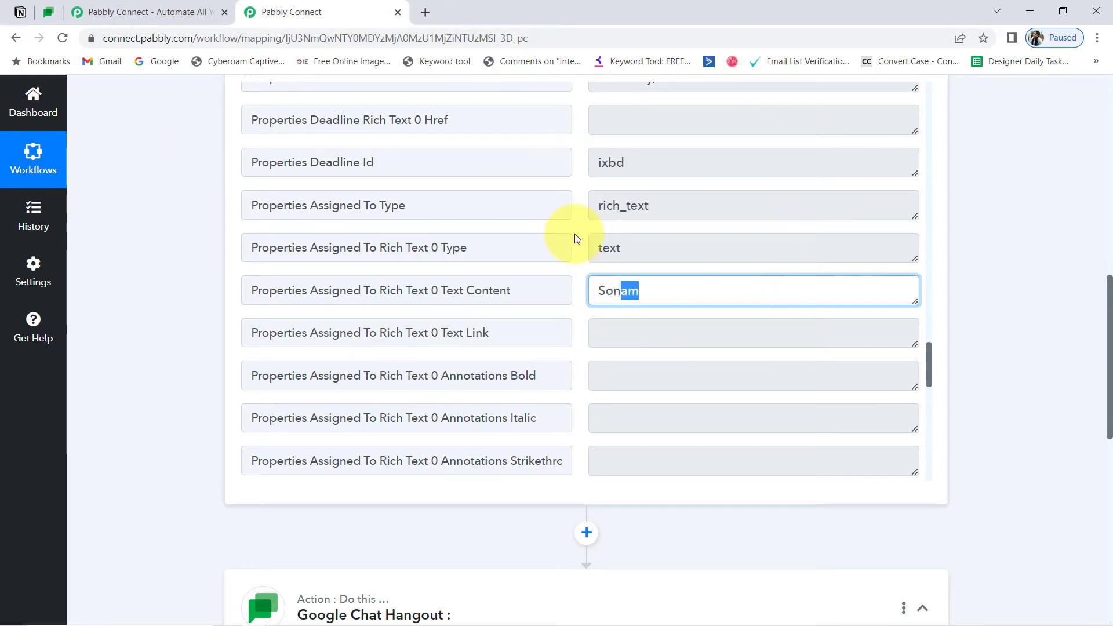
{"action": "left_click", "coordinate": [20, 12]}
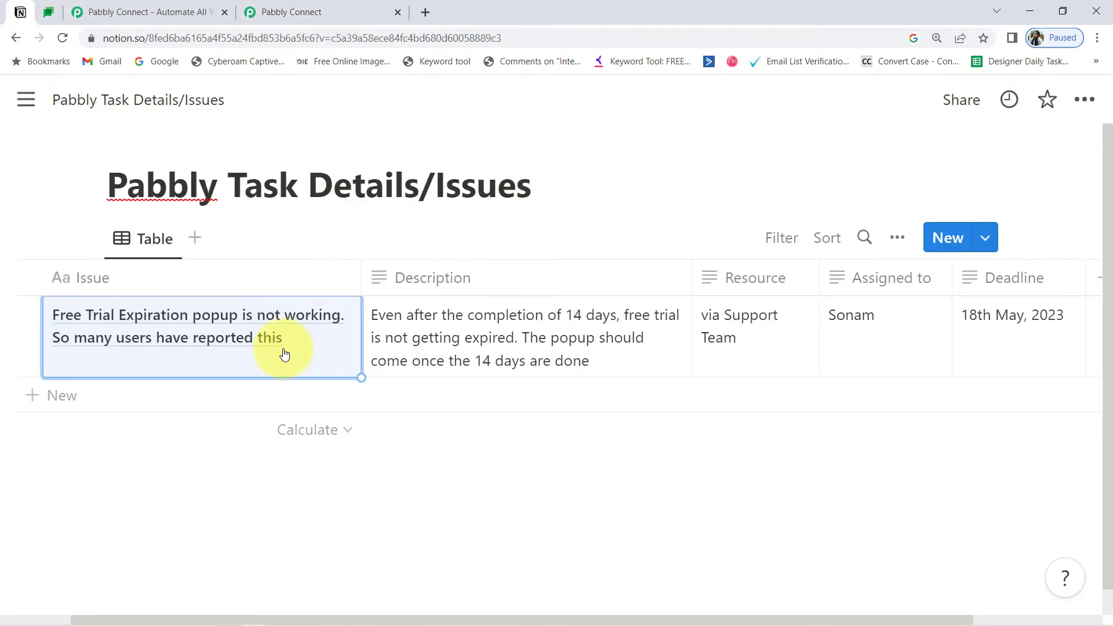
{"action": "left_click", "coordinate": [285, 11]}
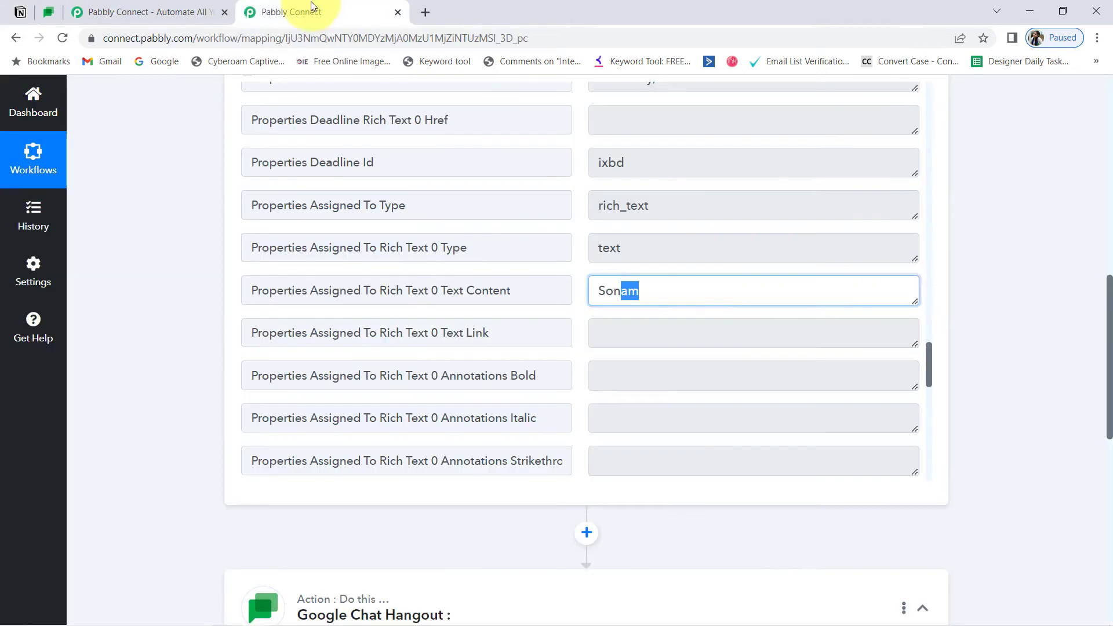
{"action": "left_click", "coordinate": [224, 12]}
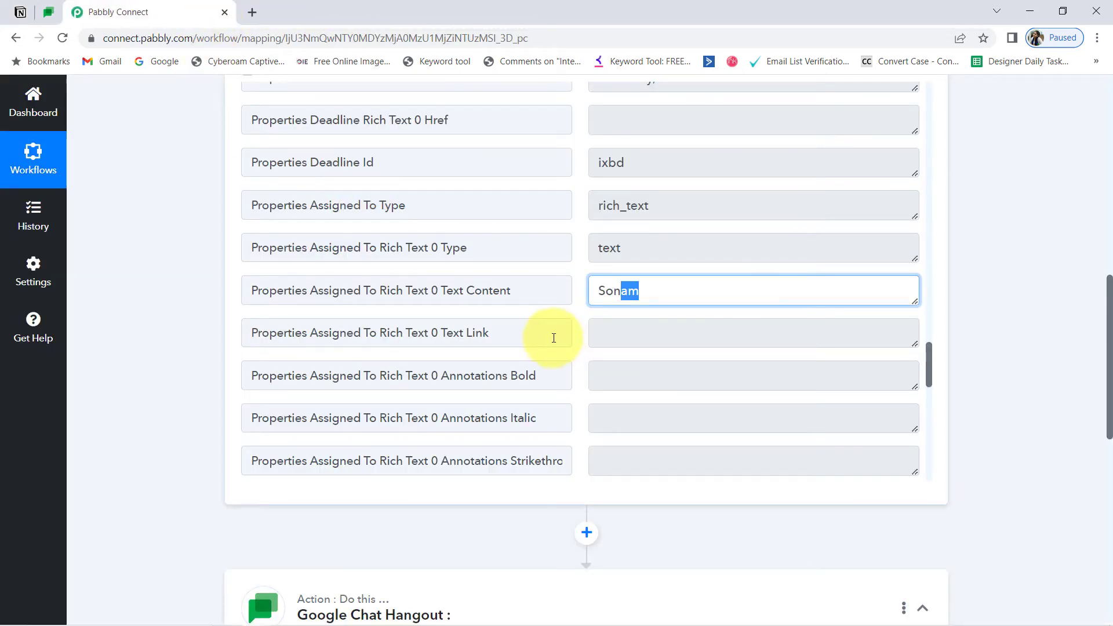
Switch to Notion, add an empty row to the Pabbly Task Details/Issues table, and return to Pabbly Connect
{"action": "left_click", "coordinate": [20, 11]}
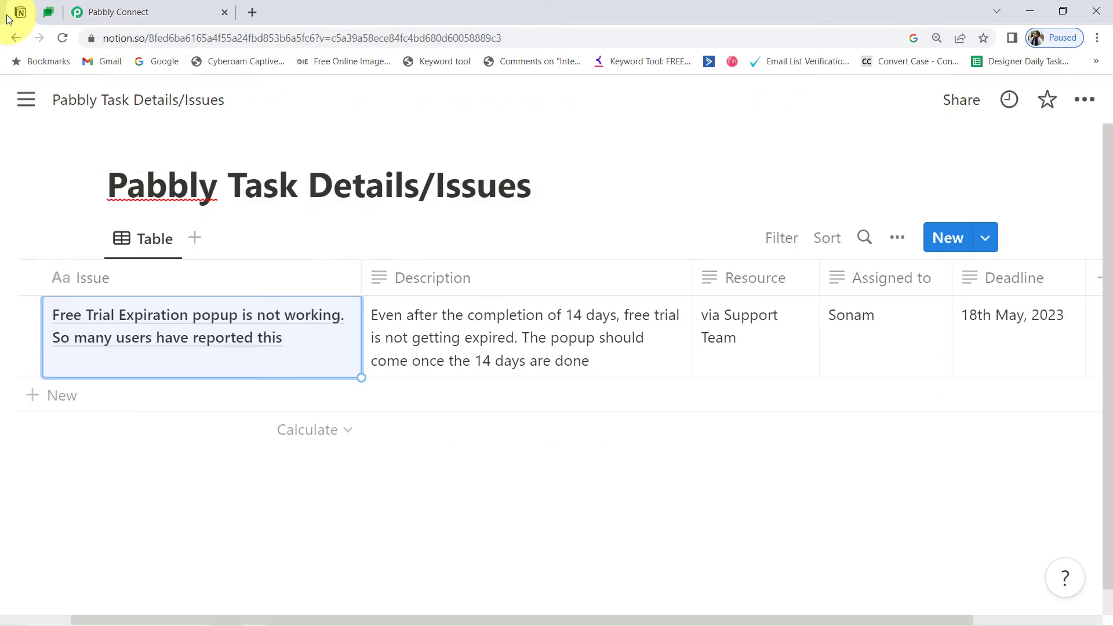
{"action": "left_click", "coordinate": [32, 396]}
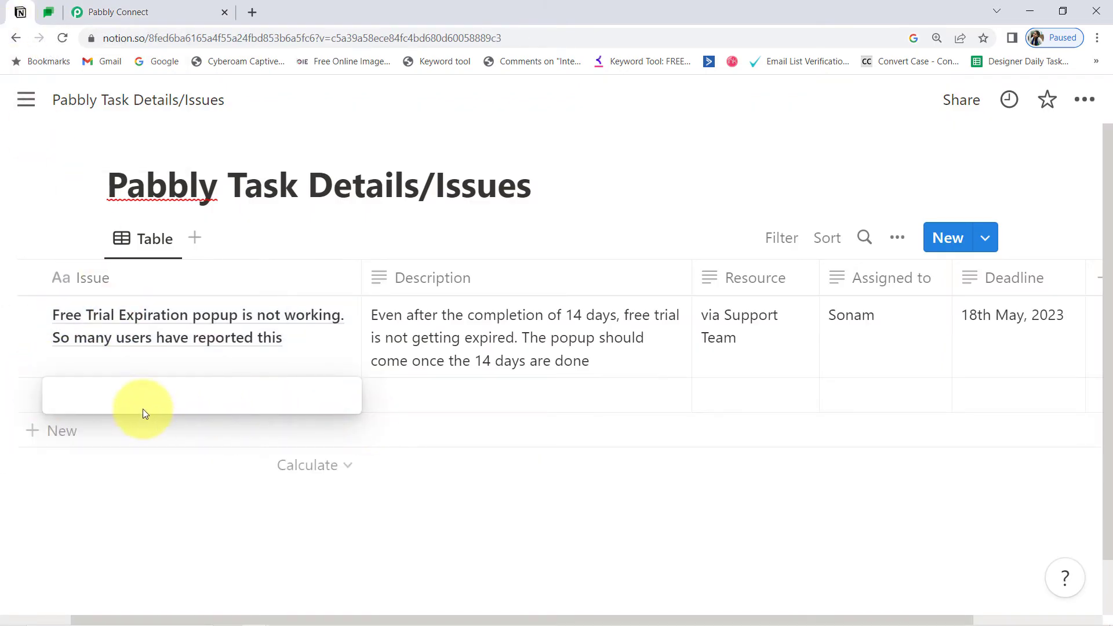
{"action": "left_click", "coordinate": [113, 12]}
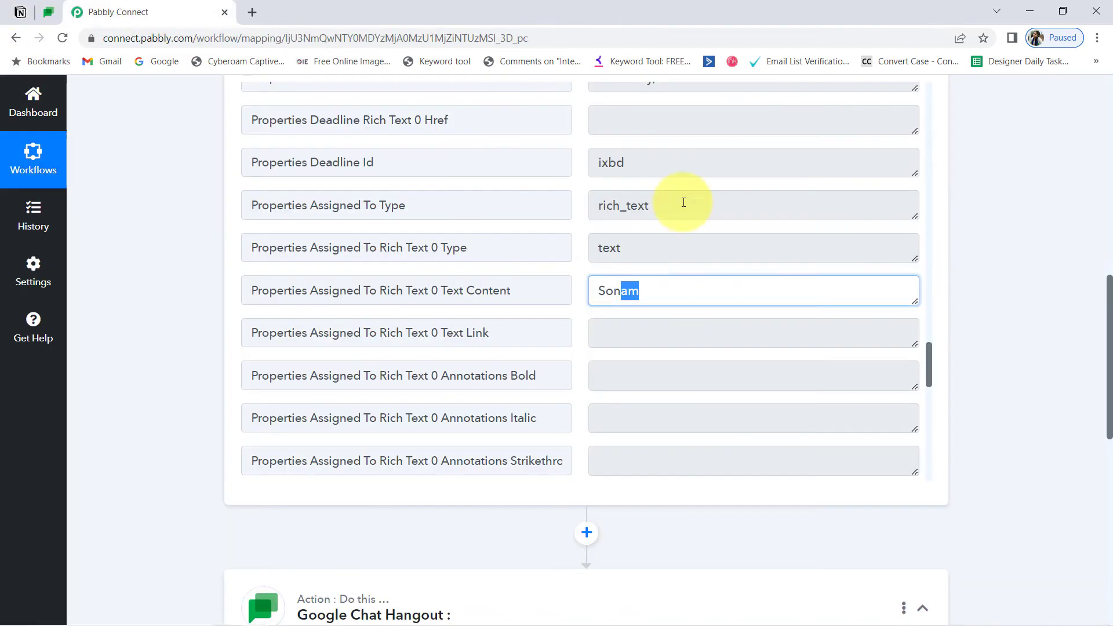
Check how often the Notion trigger polls for new data, and review the Google Chat space and the Notion table
{"action": "left_click_drag", "start_coordinate": [1107, 338], "coordinate": [1101, 137]}
{"action": "mouse_move", "coordinate": [810, 255]}
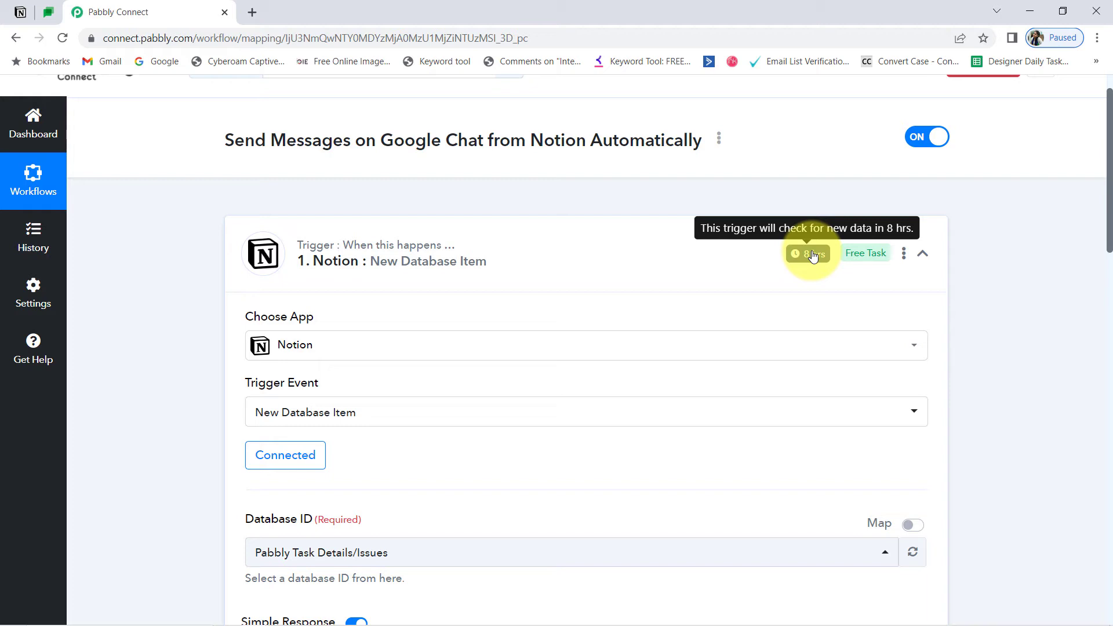
{"action": "left_click", "coordinate": [48, 11]}
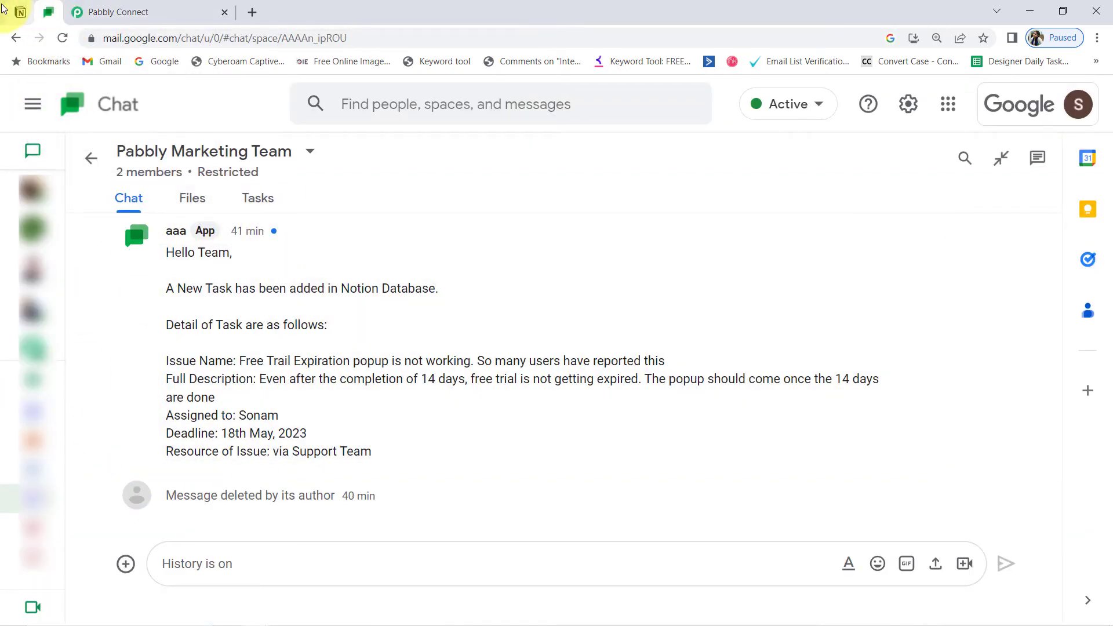
{"action": "left_click", "coordinate": [19, 11]}
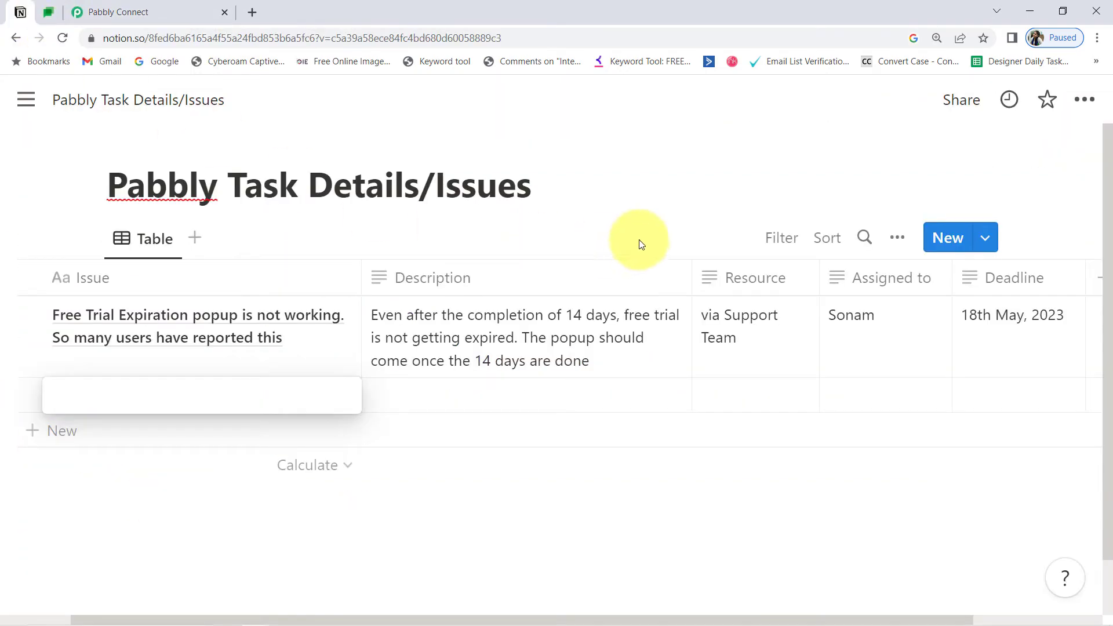
{"action": "left_click", "coordinate": [131, 12]}
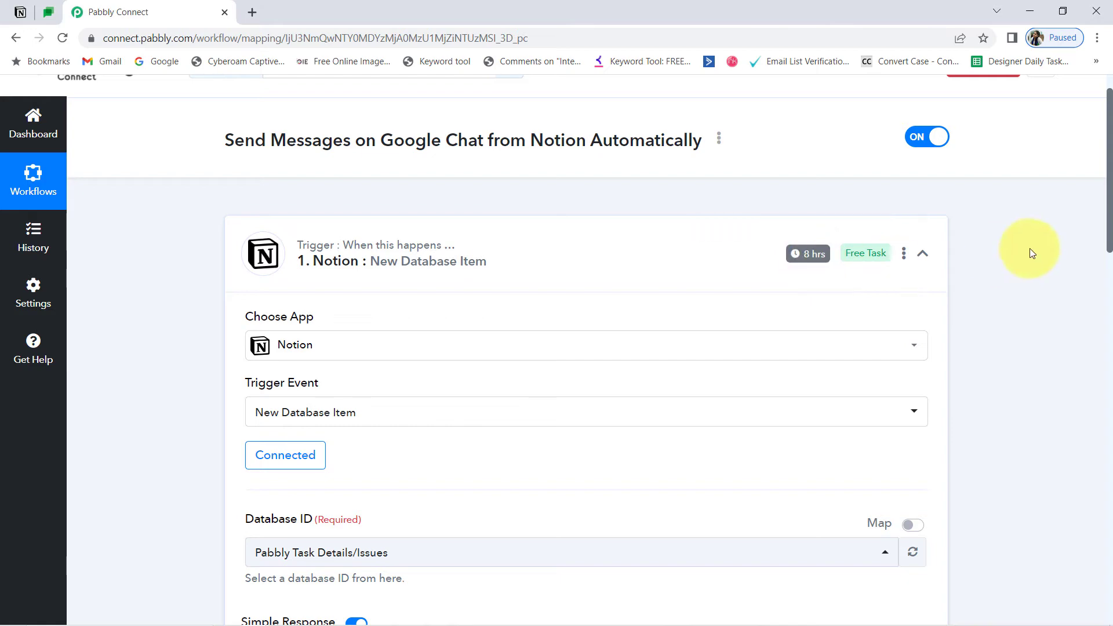
Set the Google Chat Hangout action's event to Create Message and connect the application
{"action": "left_click_drag", "start_coordinate": [1110, 203], "coordinate": [1072, 464]}
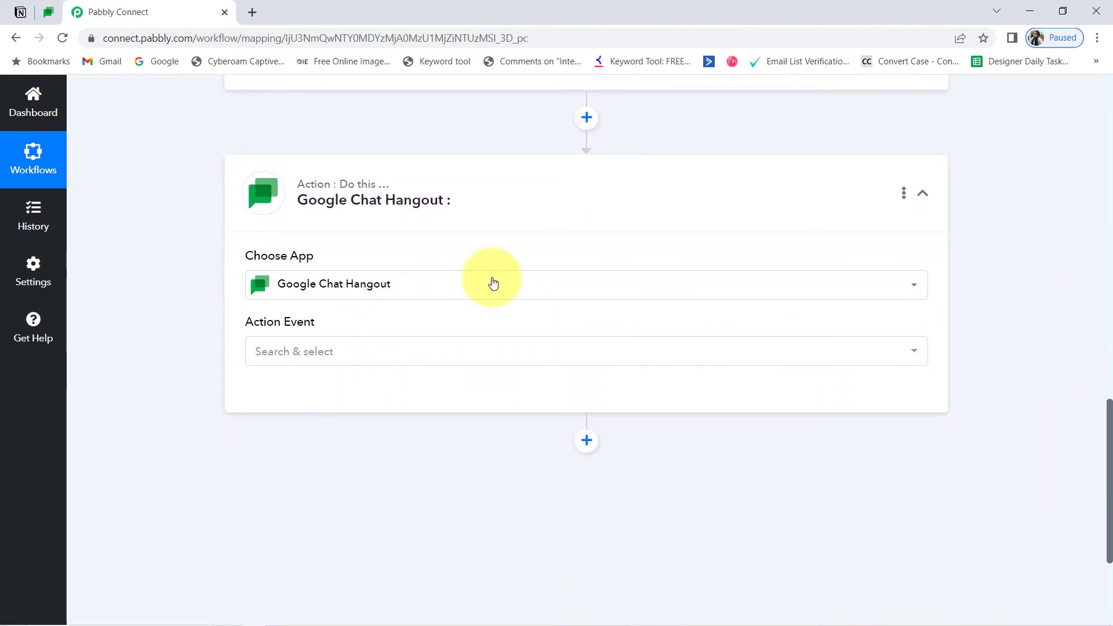
{"action": "left_click", "coordinate": [285, 355]}
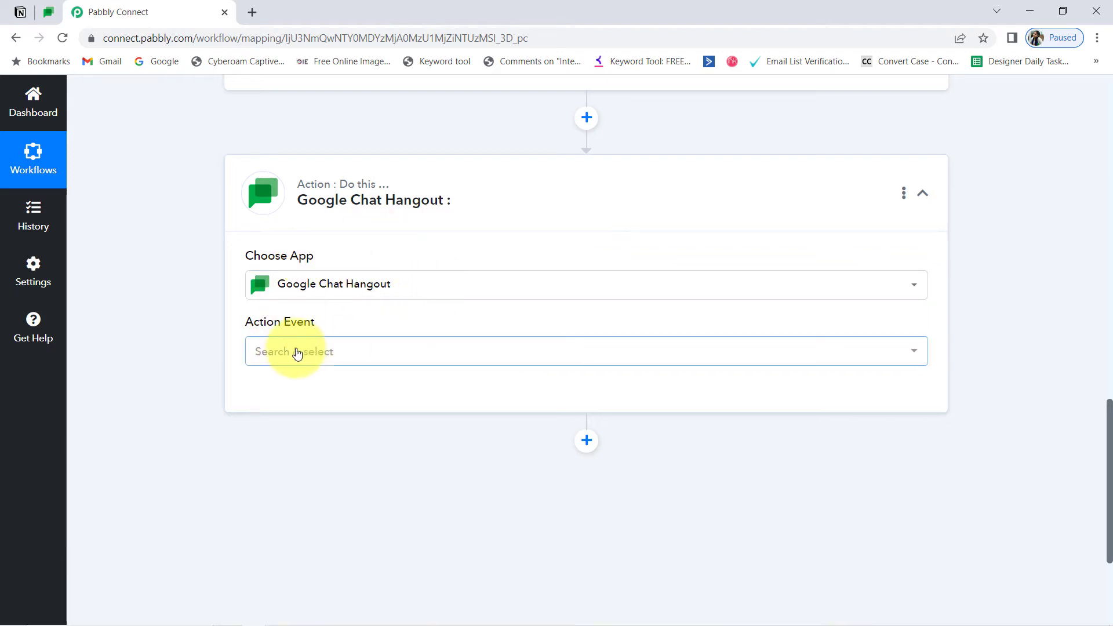
{"action": "left_click", "coordinate": [293, 354]}
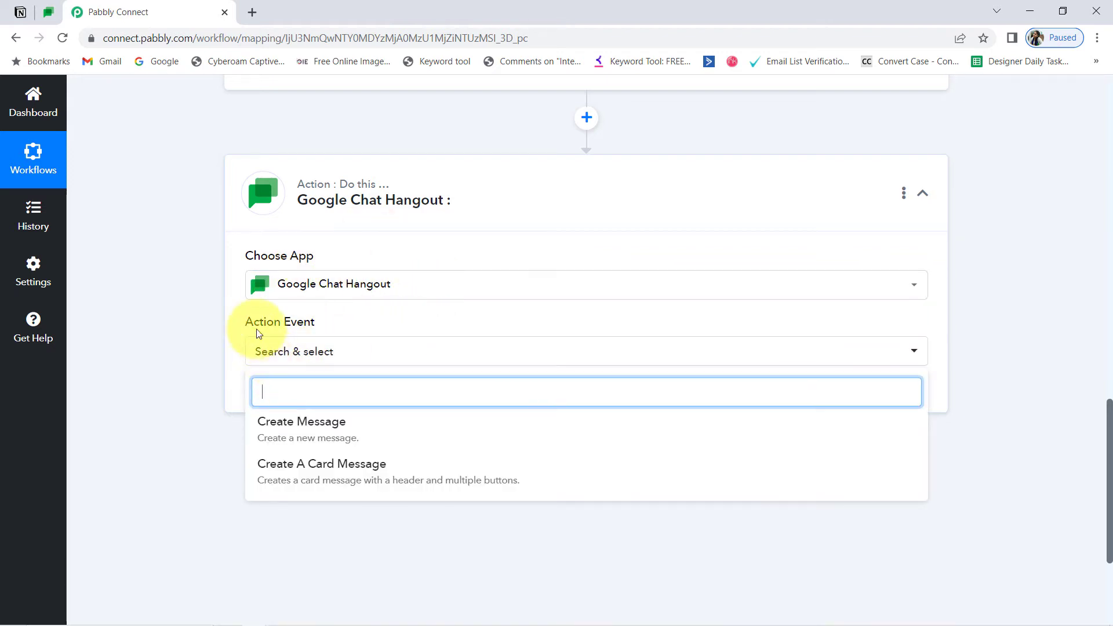
{"action": "left_click", "coordinate": [279, 427]}
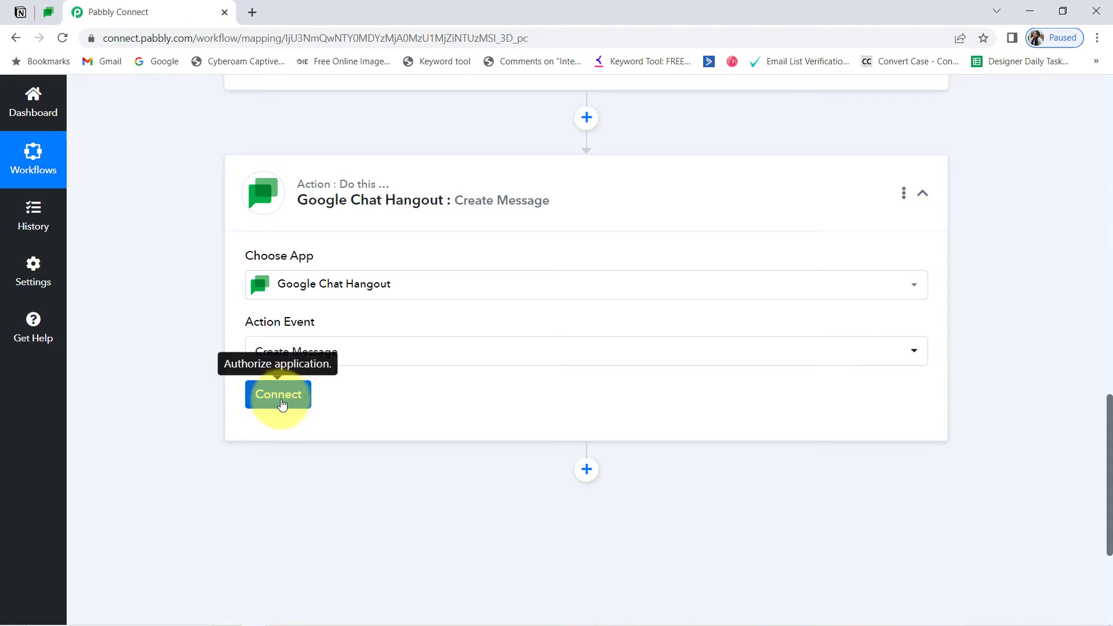
{"action": "left_click", "coordinate": [272, 400]}
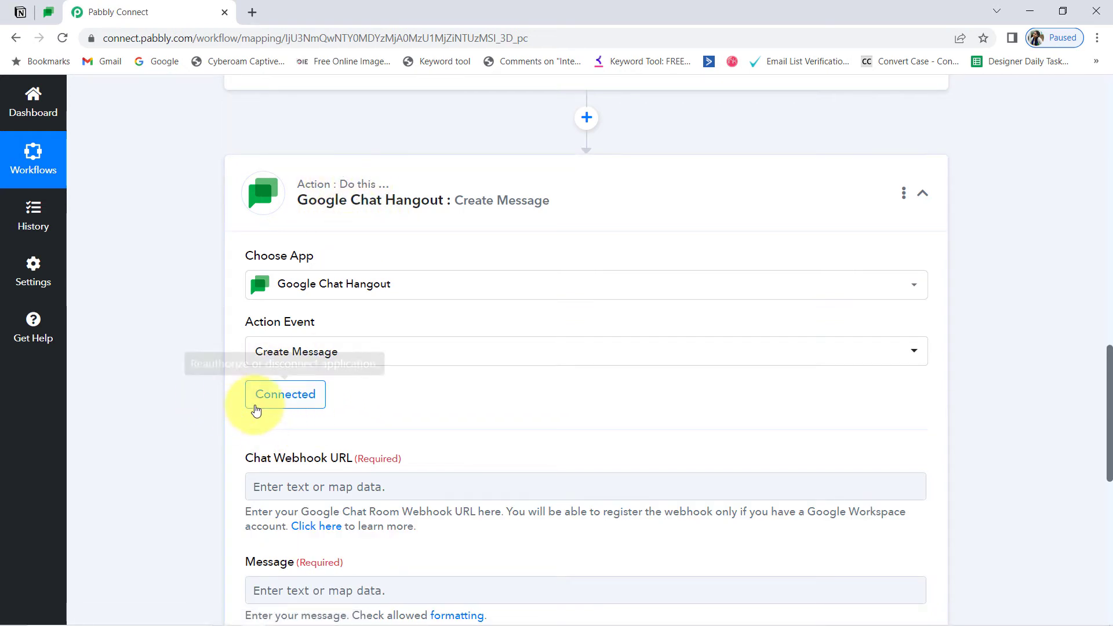
Read the Chat Webhook URL field's instructions and open its help link in a new browser tab
{"action": "left_click", "coordinate": [50, 14]}
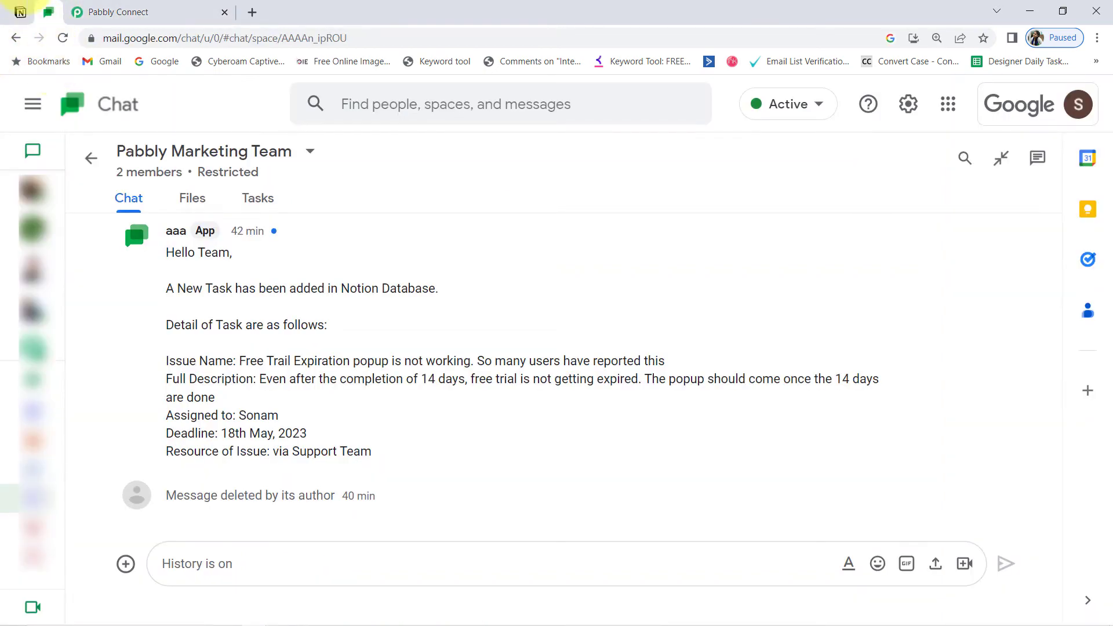
{"action": "left_click", "coordinate": [155, 9]}
{"action": "left_click_drag", "start_coordinate": [1107, 361], "coordinate": [1108, 423]}
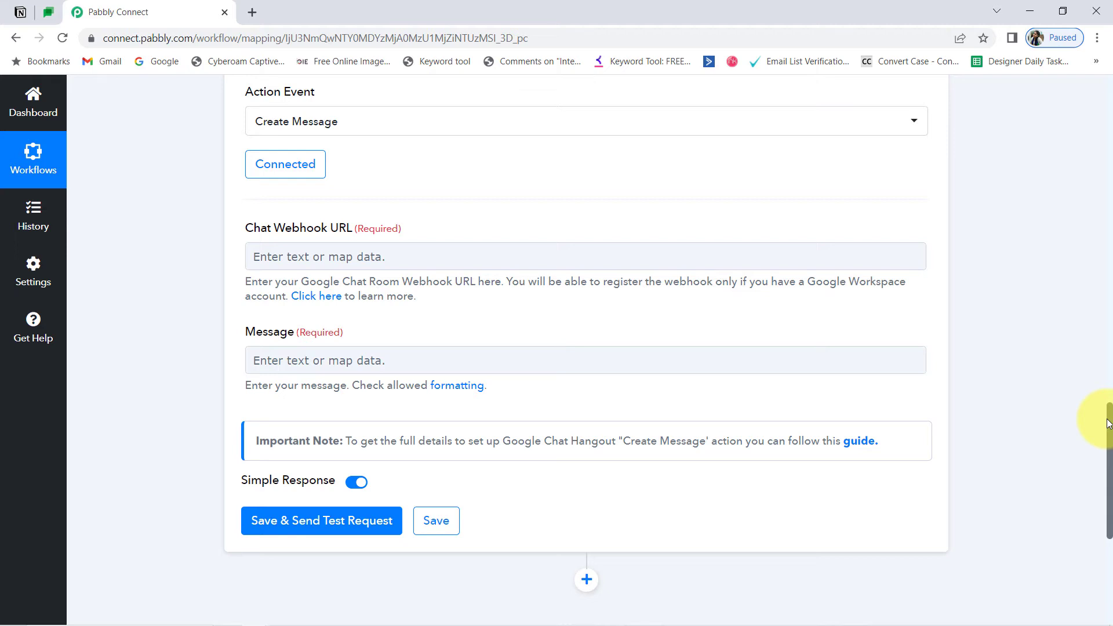
{"action": "left_click_drag", "start_coordinate": [253, 227], "coordinate": [355, 232]}
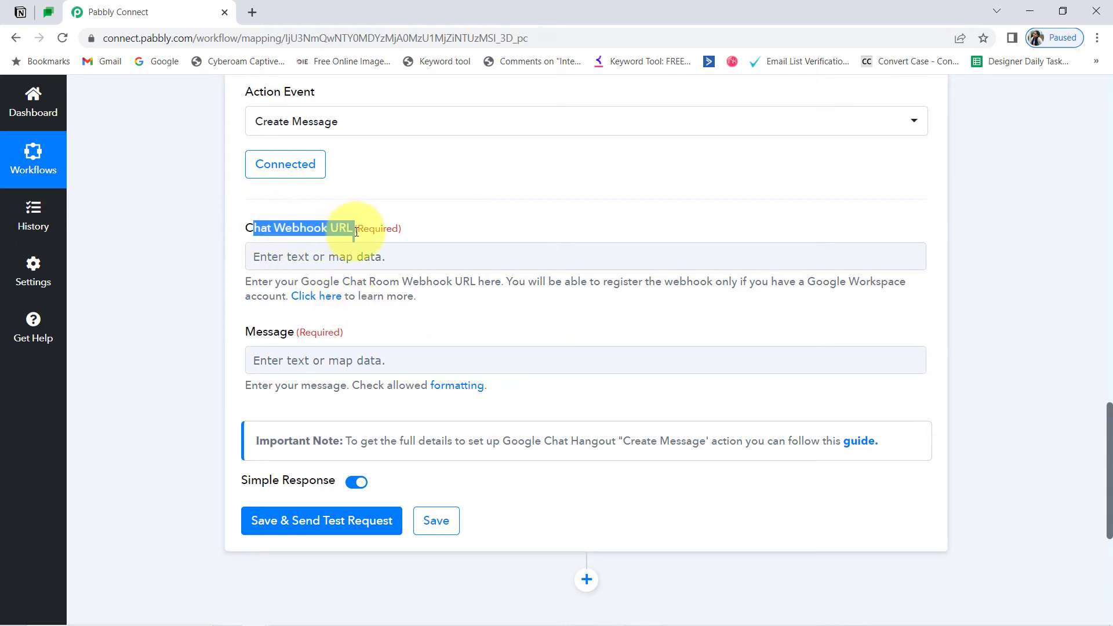
{"action": "left_click_drag", "start_coordinate": [261, 284], "coordinate": [392, 298]}
{"action": "left_click", "coordinate": [358, 308]}
{"action": "right_click", "coordinate": [309, 306]}
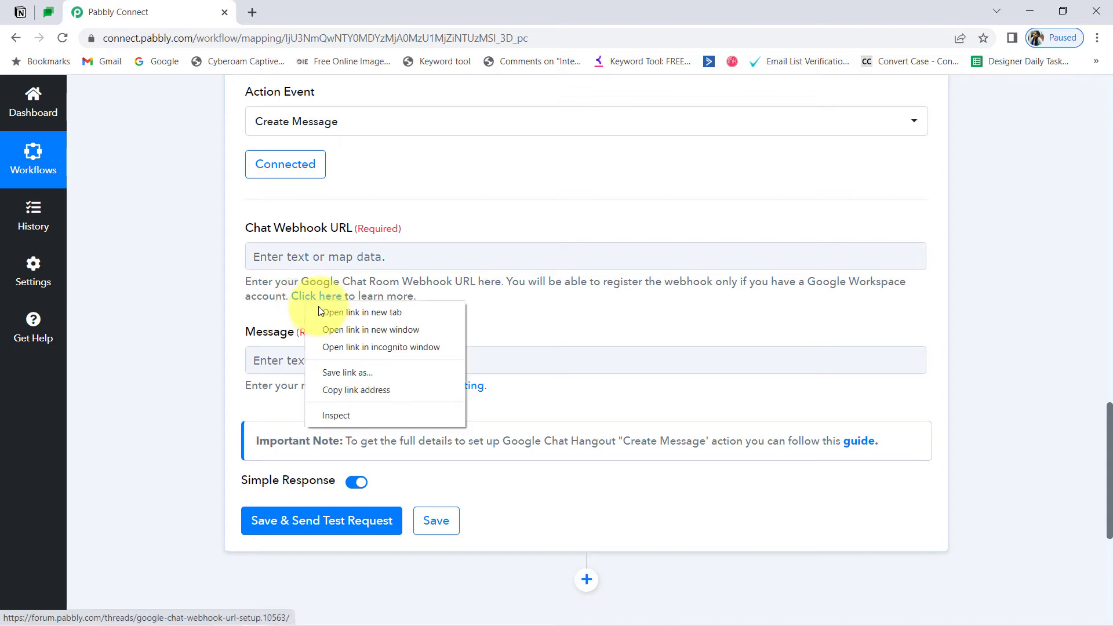
{"action": "left_click", "coordinate": [326, 313]}
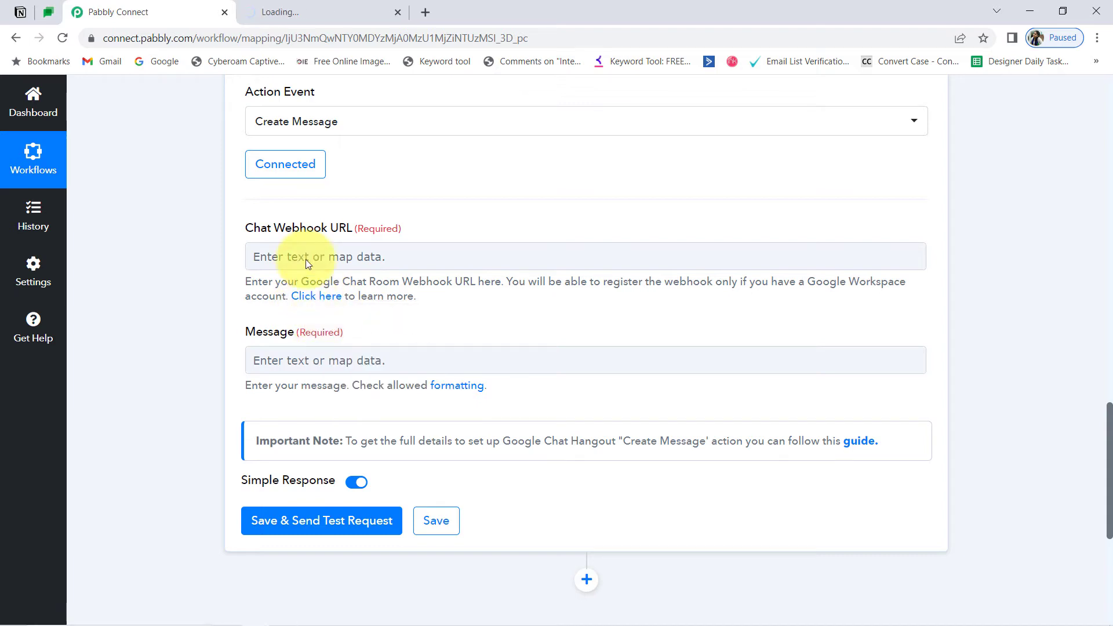
Switch to Google Chat and open the incoming webhooks settings of the Pabbly Marketing Team space
{"action": "left_click", "coordinate": [63, 19]}
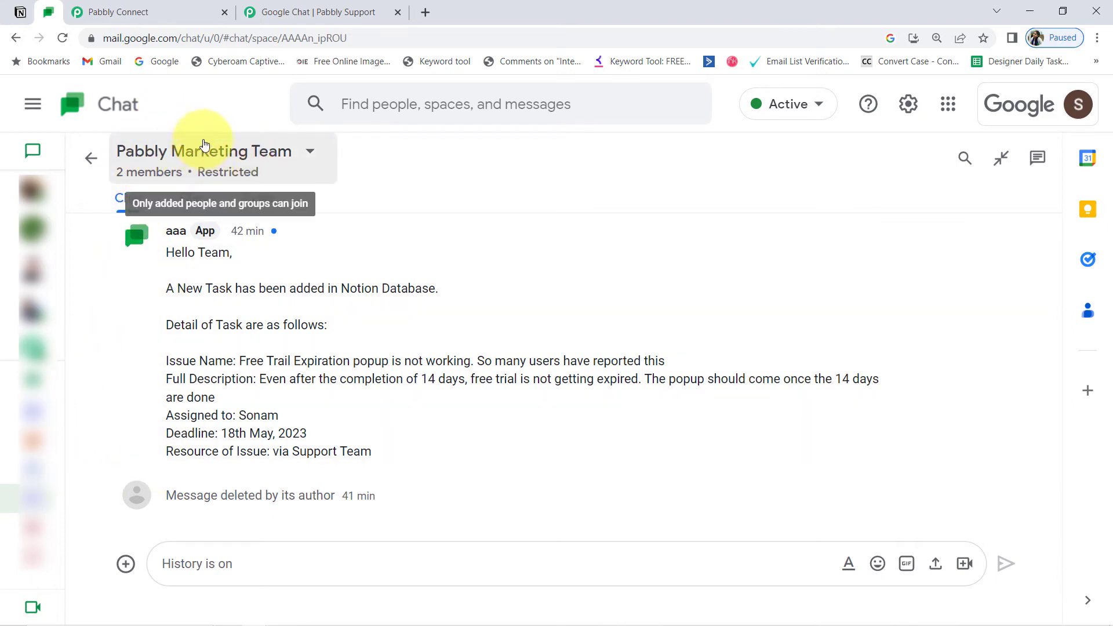
{"action": "left_click", "coordinate": [309, 154]}
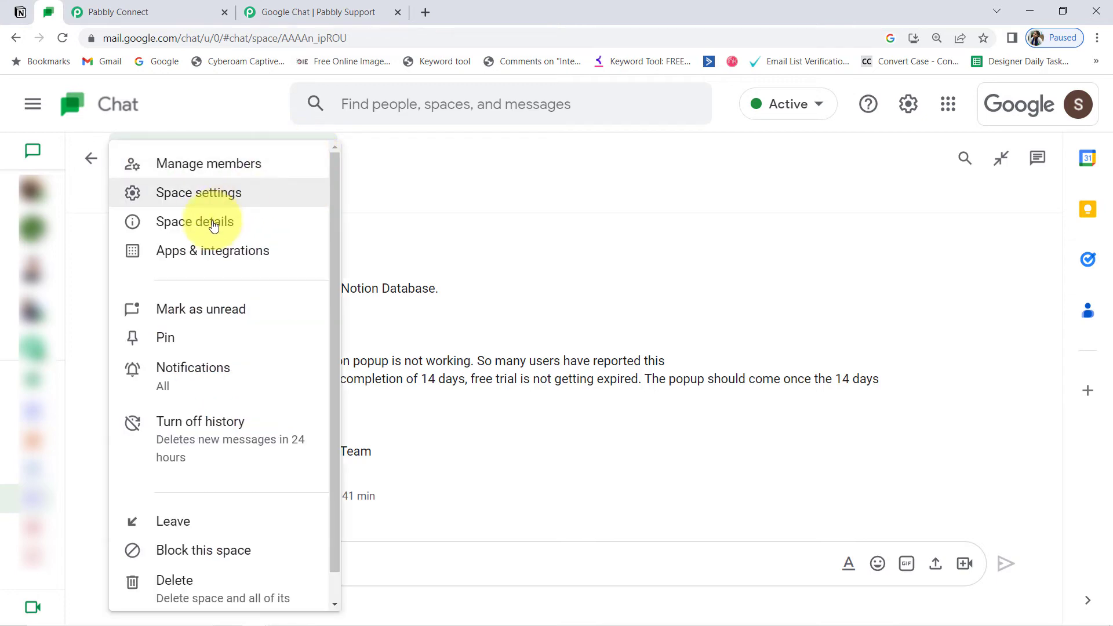
{"action": "left_click", "coordinate": [334, 140]}
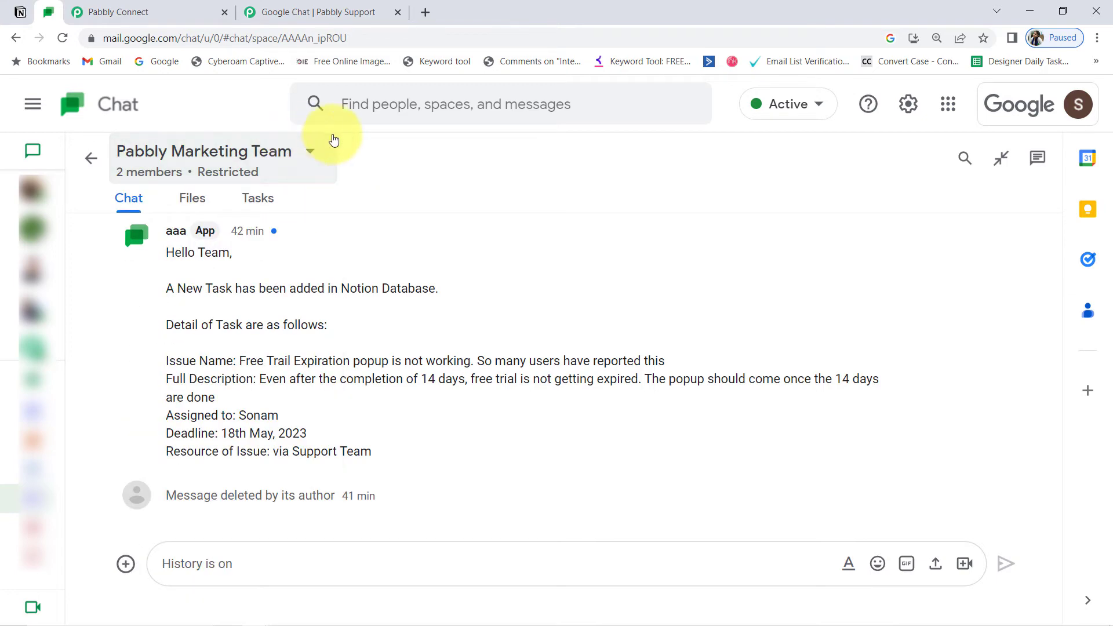
{"action": "left_click", "coordinate": [311, 153]}
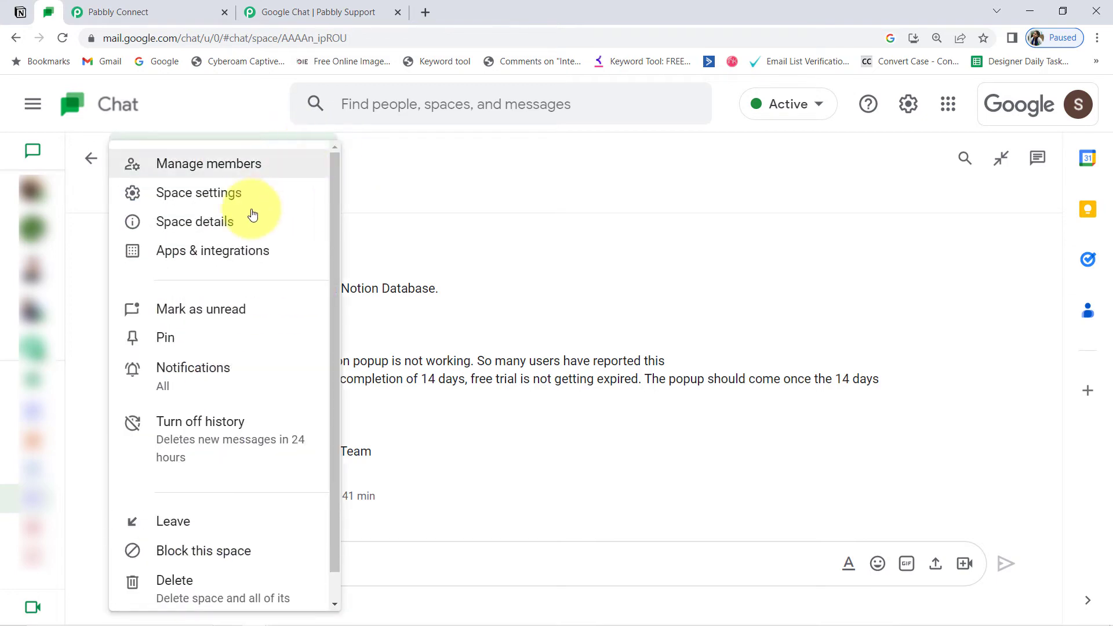
{"action": "left_click", "coordinate": [224, 252]}
{"action": "left_click", "coordinate": [636, 539]}
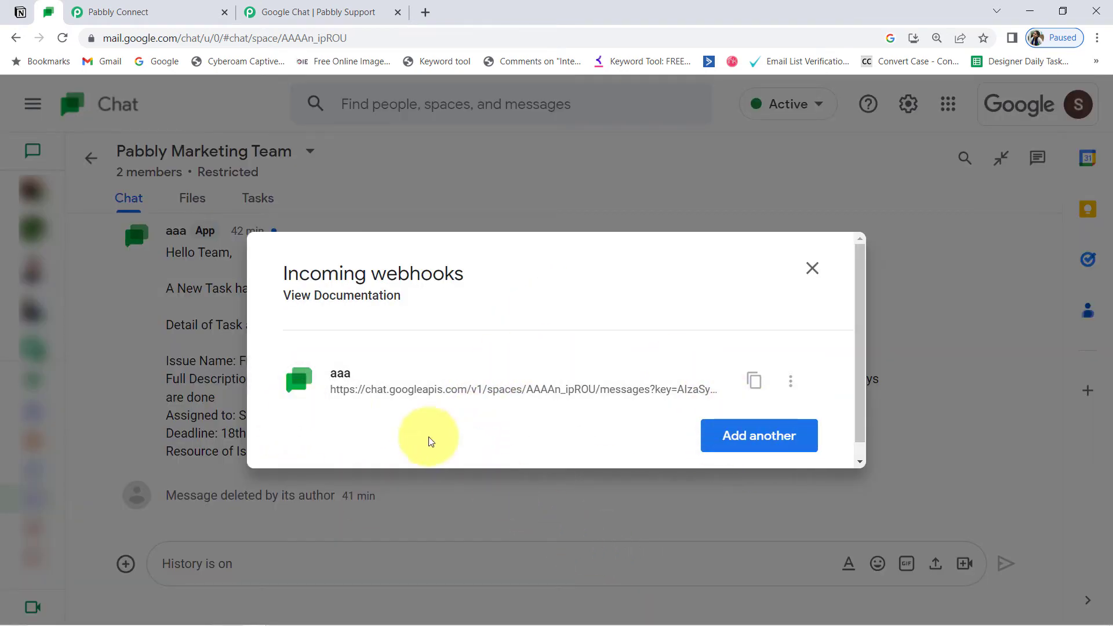
Delete the existing aaa webhook and name the new incoming webhook "Connection with Notion"
{"action": "left_click", "coordinate": [791, 382]}
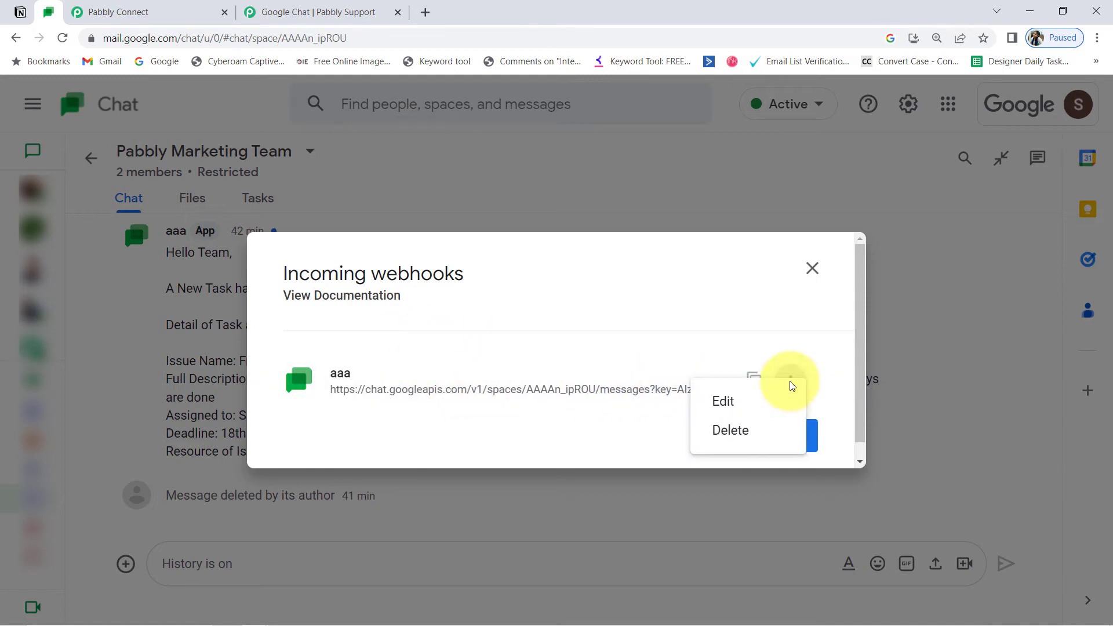
{"action": "left_click", "coordinate": [729, 436]}
{"action": "left_click", "coordinate": [719, 434]}
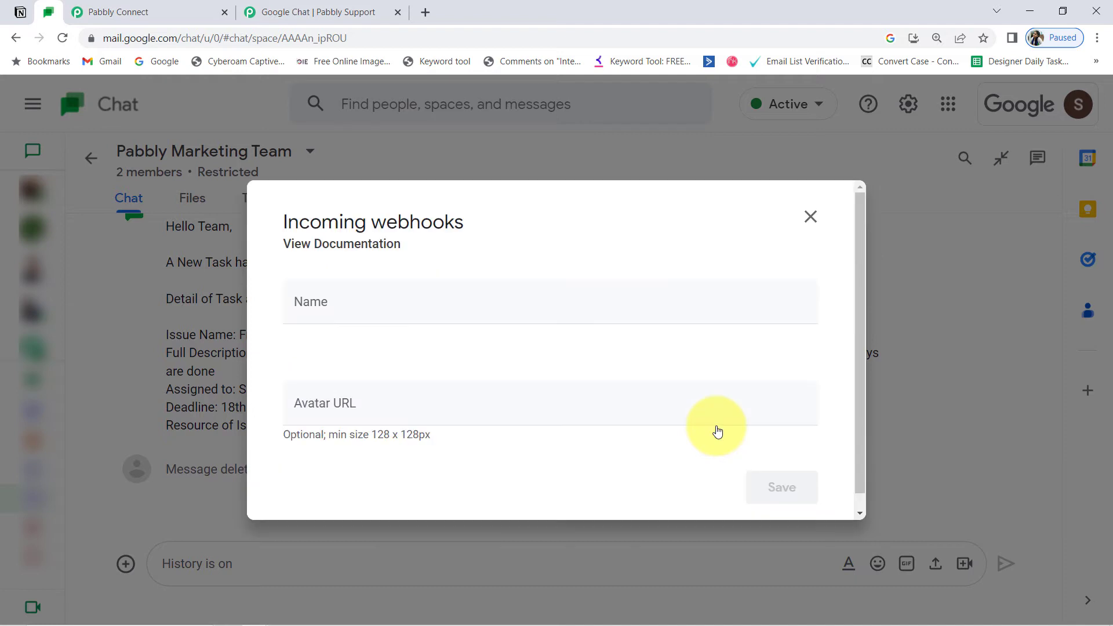
{"action": "left_click", "coordinate": [442, 306]}
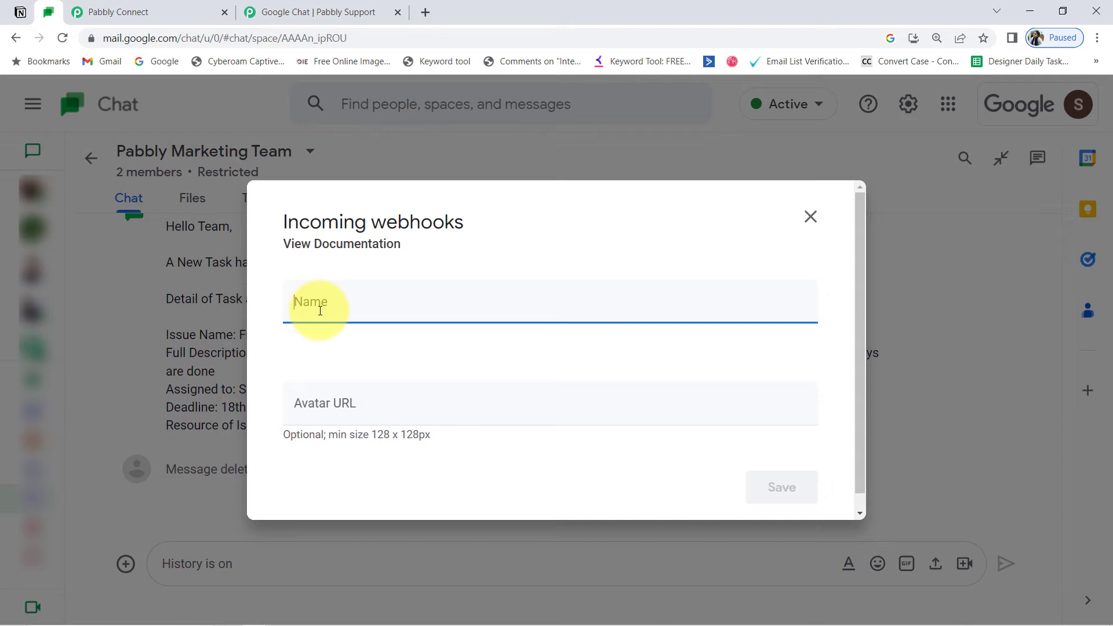
{"action": "type", "text": "Connection with Notion"}
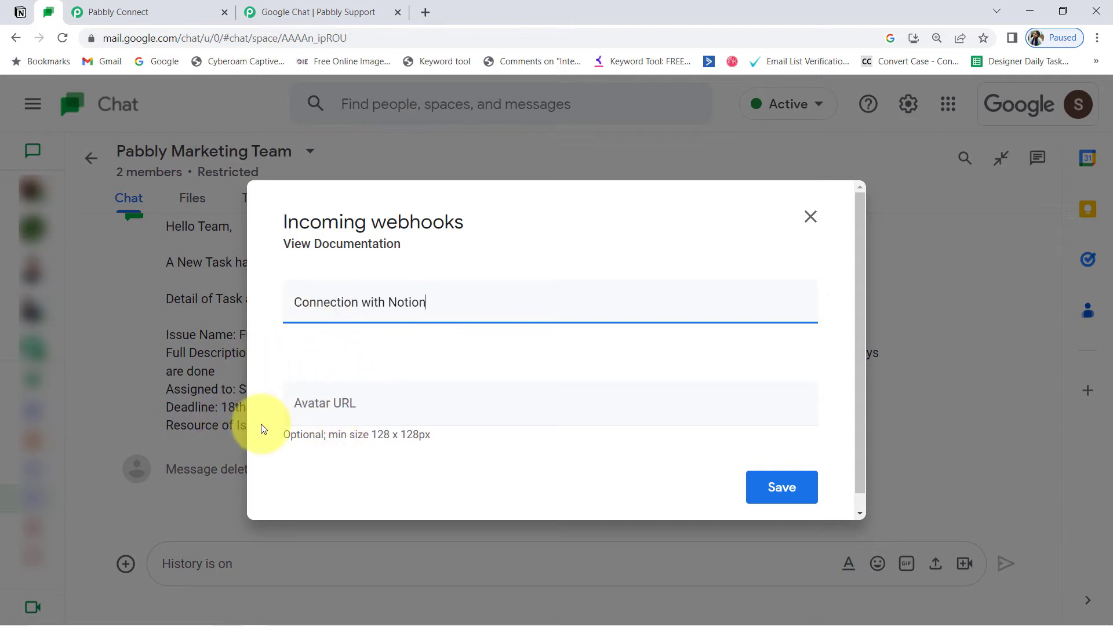
Find the webhook registration instructions in the Pabbly Support guide and copy the chat-product-icon.png avatar URL
{"action": "left_click", "coordinate": [116, 10]}
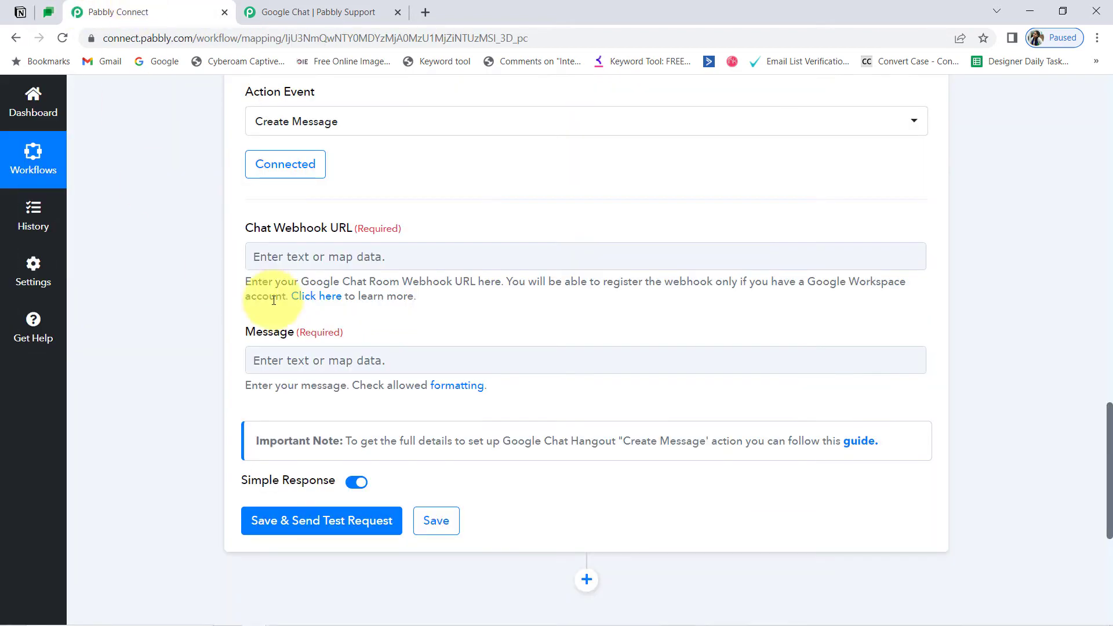
{"action": "left_click", "coordinate": [316, 297]}
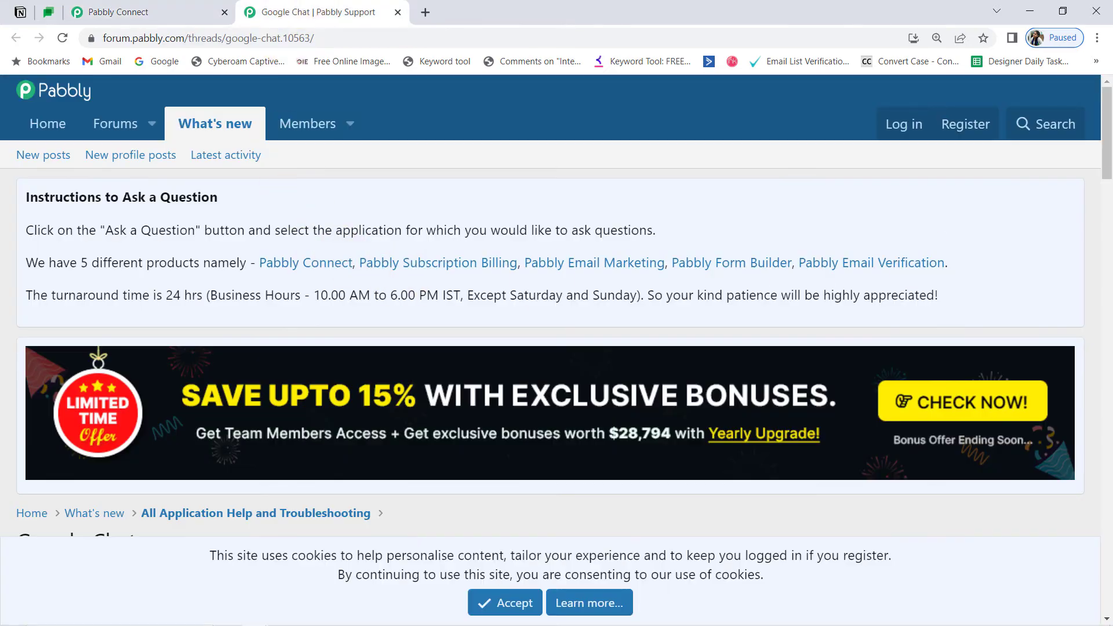
{"action": "left_click_drag", "start_coordinate": [1108, 160], "coordinate": [1110, 218]}
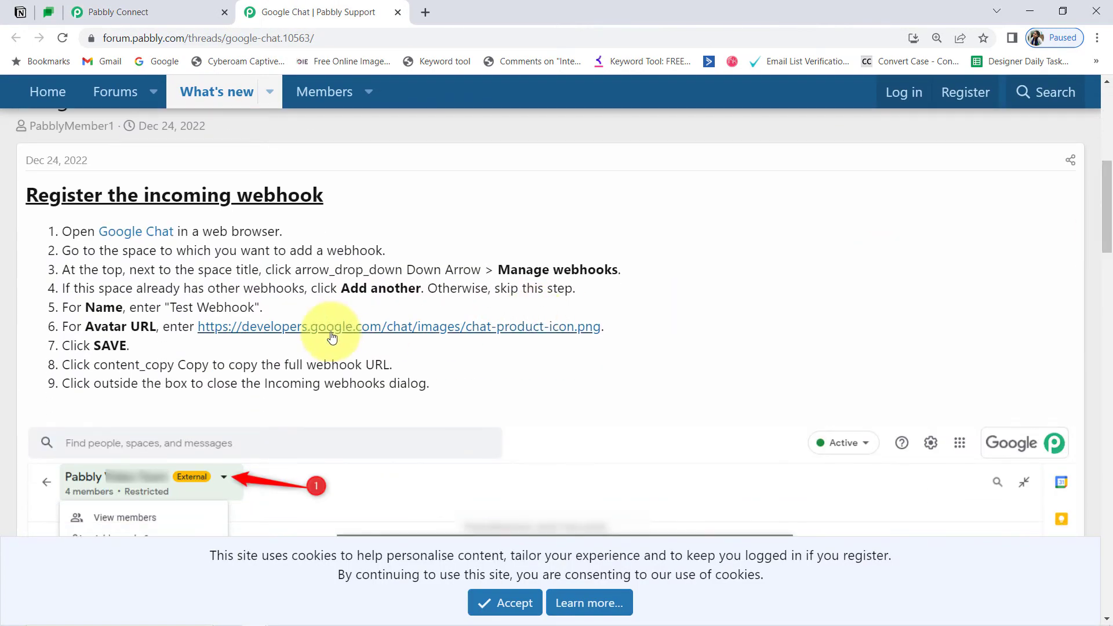
{"action": "left_click_drag", "start_coordinate": [78, 327], "coordinate": [131, 327]}
{"action": "left_click_drag", "start_coordinate": [602, 327], "coordinate": [197, 330]}
{"action": "key", "text": "ctrl+c"}
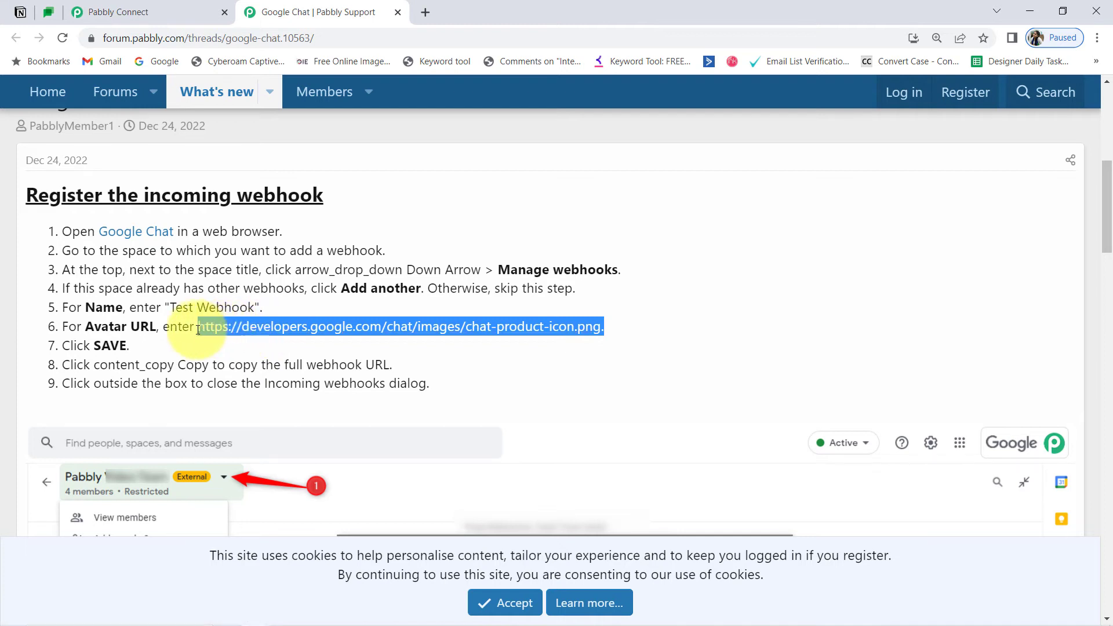
{"action": "left_click", "coordinate": [596, 355]}
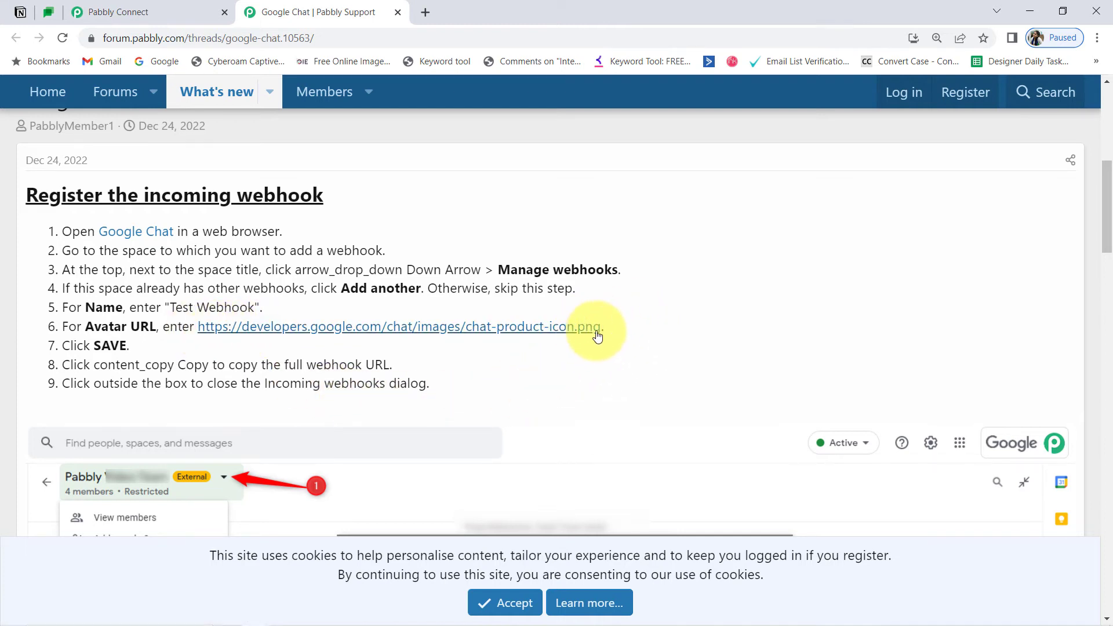
Back in Google Chat, save the new webhook with the copied avatar URL and copy its webhook link
{"action": "left_click", "coordinate": [48, 12]}
{"action": "left_click", "coordinate": [319, 397]}
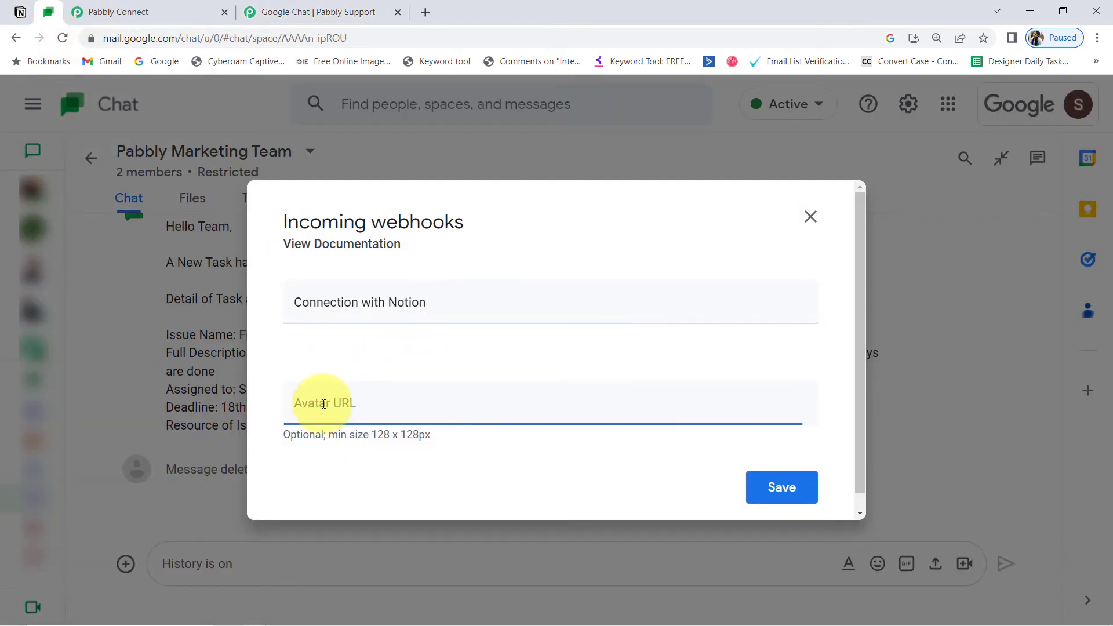
{"action": "key", "text": "ctrl+v"}
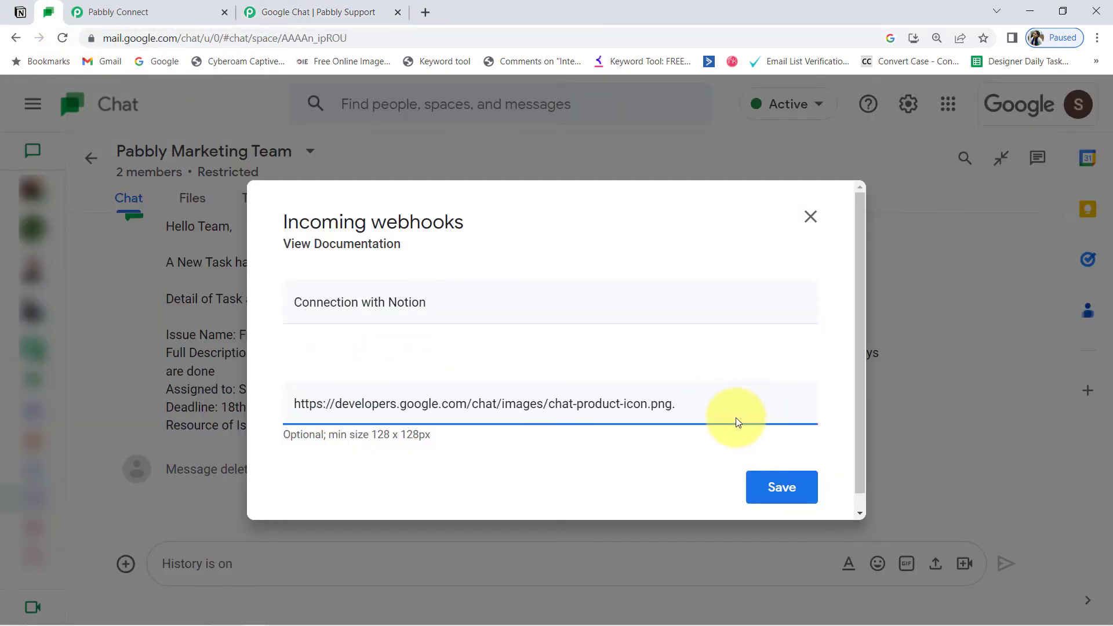
{"action": "left_click", "coordinate": [779, 486]}
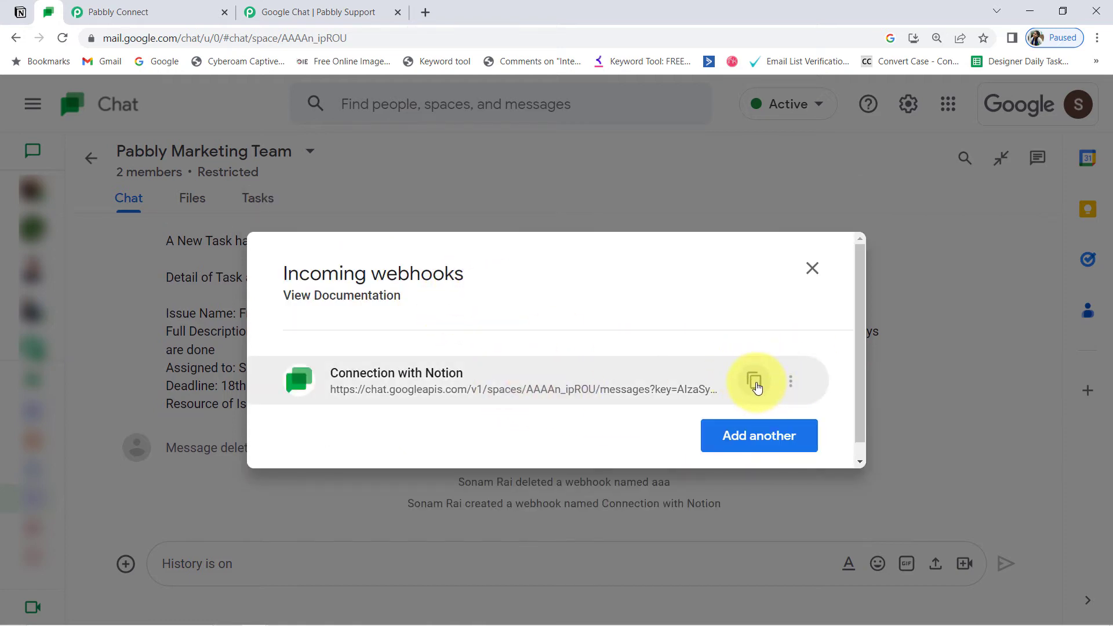
{"action": "left_click", "coordinate": [755, 384]}
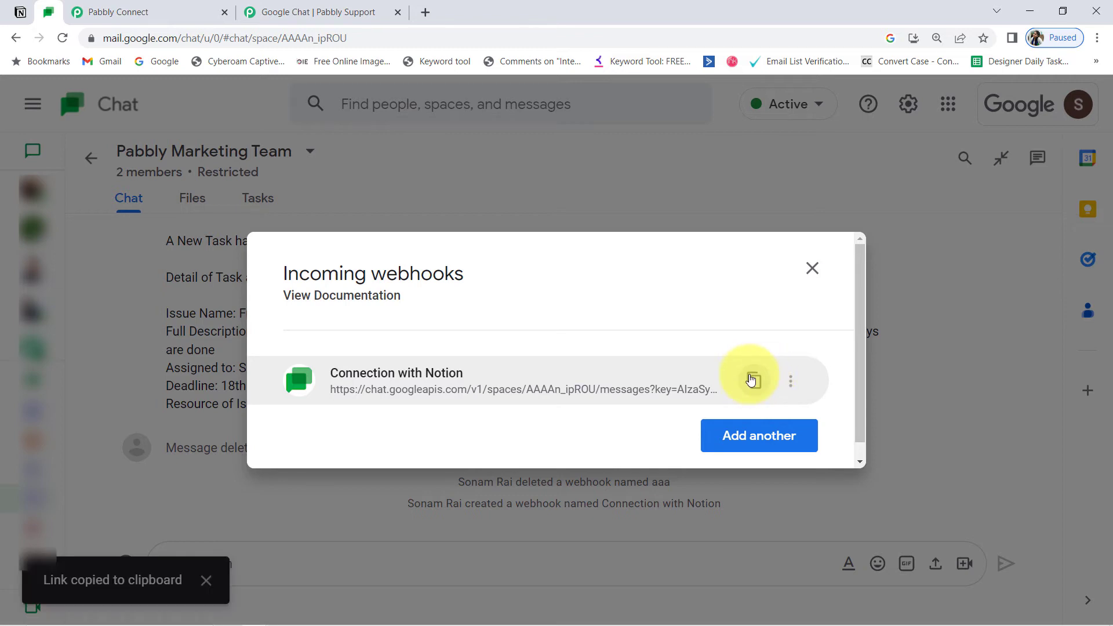
Switch to Pabbly Connect and paste the copied Google Chat webhook link as the Chat Webhook URL of the Create Message action
{"action": "left_click", "coordinate": [107, 11]}
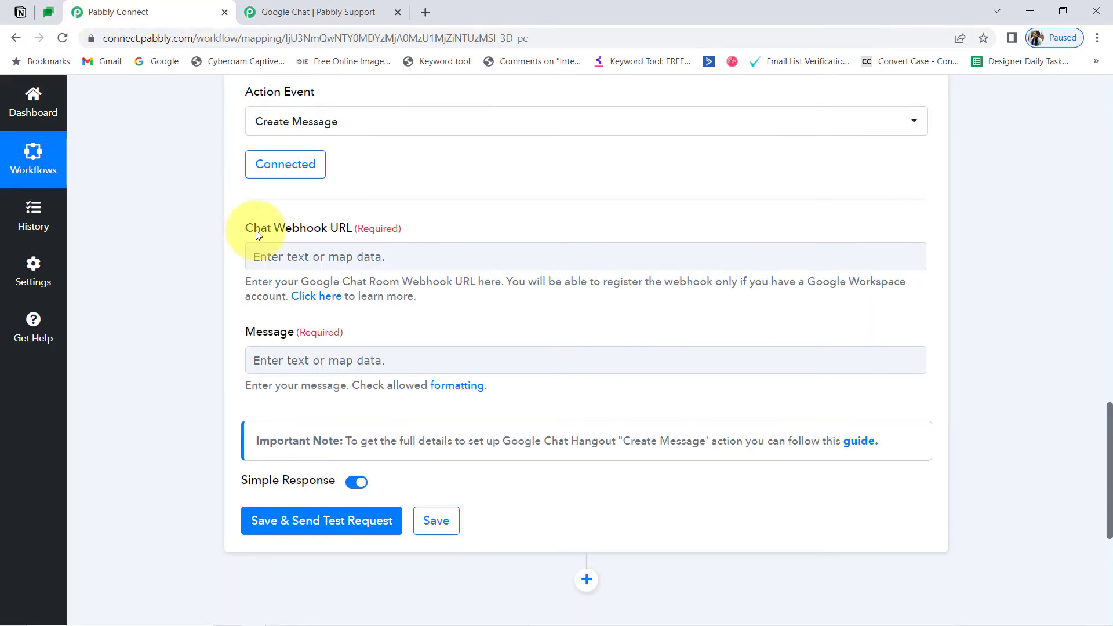
{"action": "left_click", "coordinate": [272, 257]}
{"action": "key", "text": "ctrl+v"}
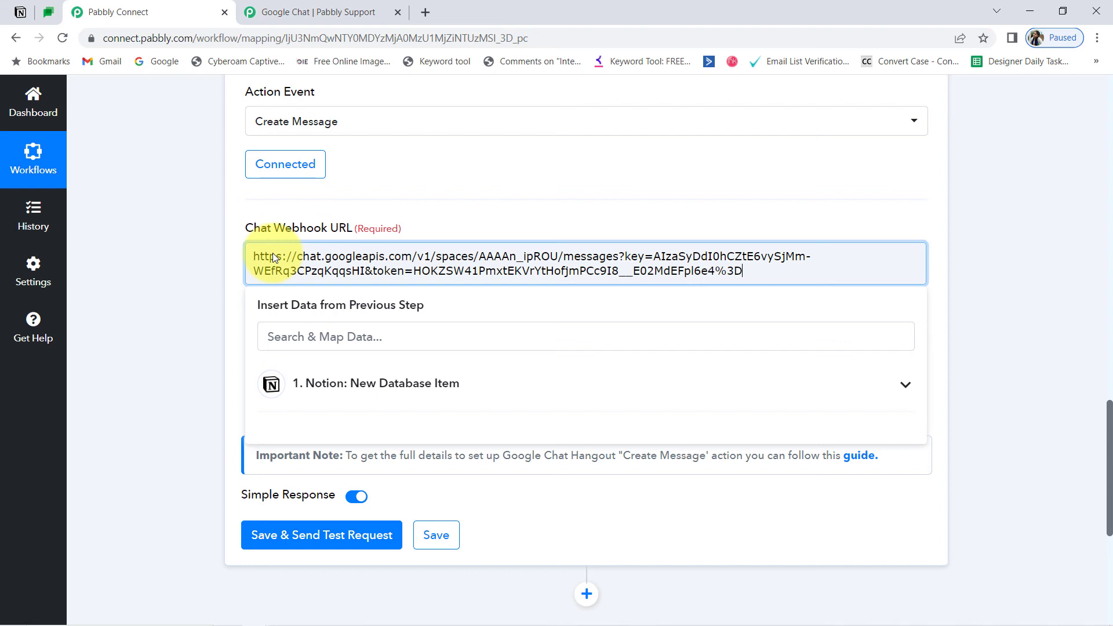
{"action": "left_click_drag", "start_coordinate": [247, 229], "coordinate": [342, 232]}
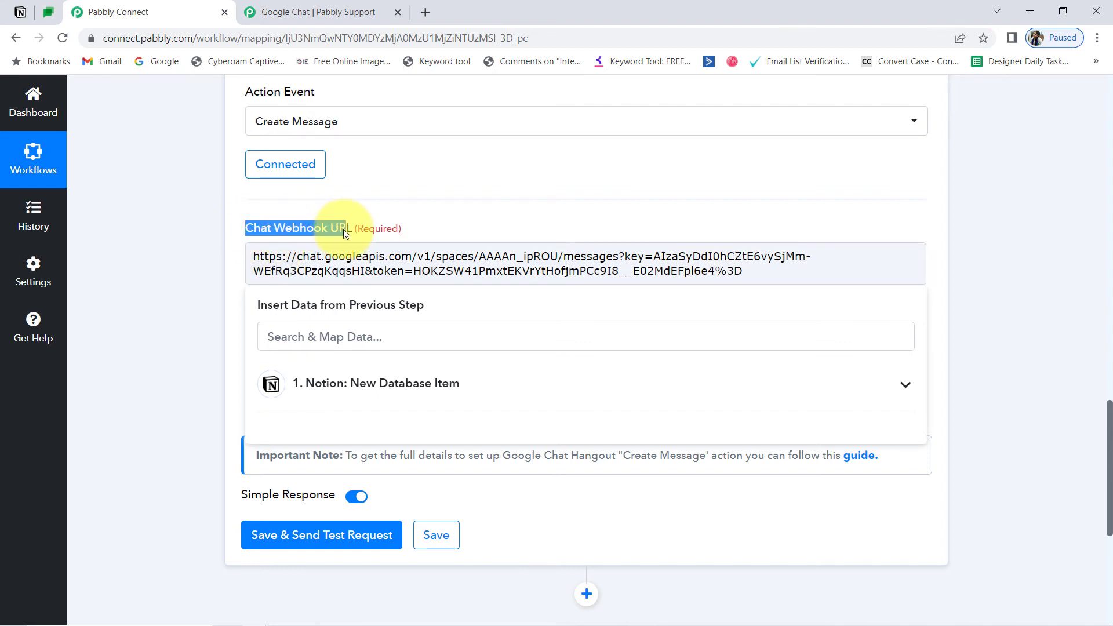
{"action": "left_click", "coordinate": [343, 230]}
Copy the prepared task notification text from the other window and paste it into the Message field
{"action": "left_click_drag", "start_coordinate": [251, 347], "coordinate": [293, 353]}
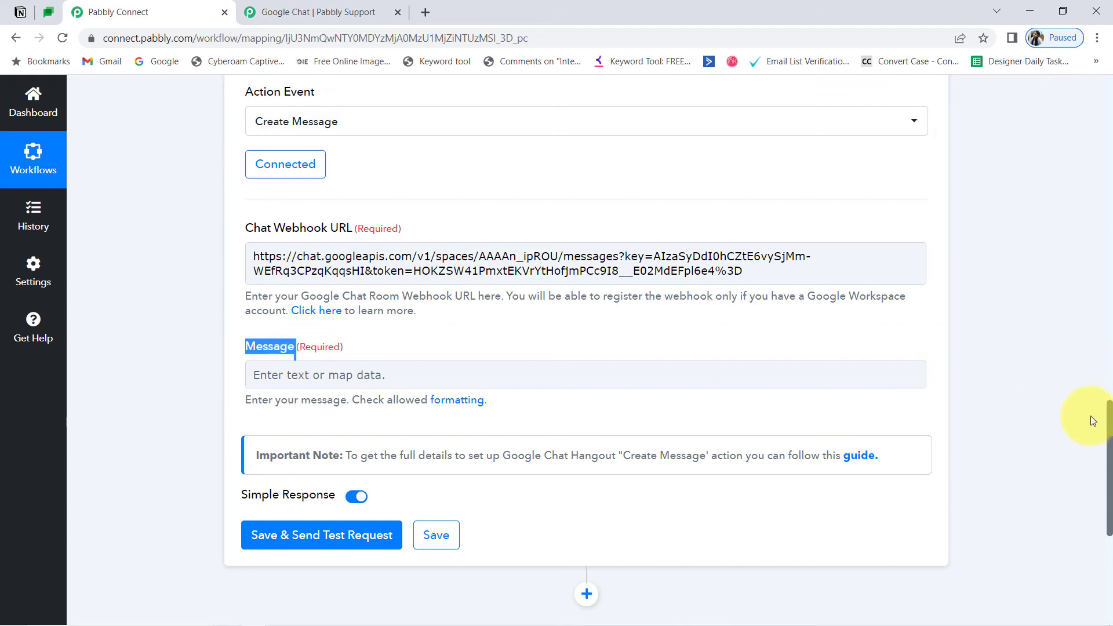
{"action": "left_click_drag", "start_coordinate": [1110, 420], "coordinate": [1109, 461]}
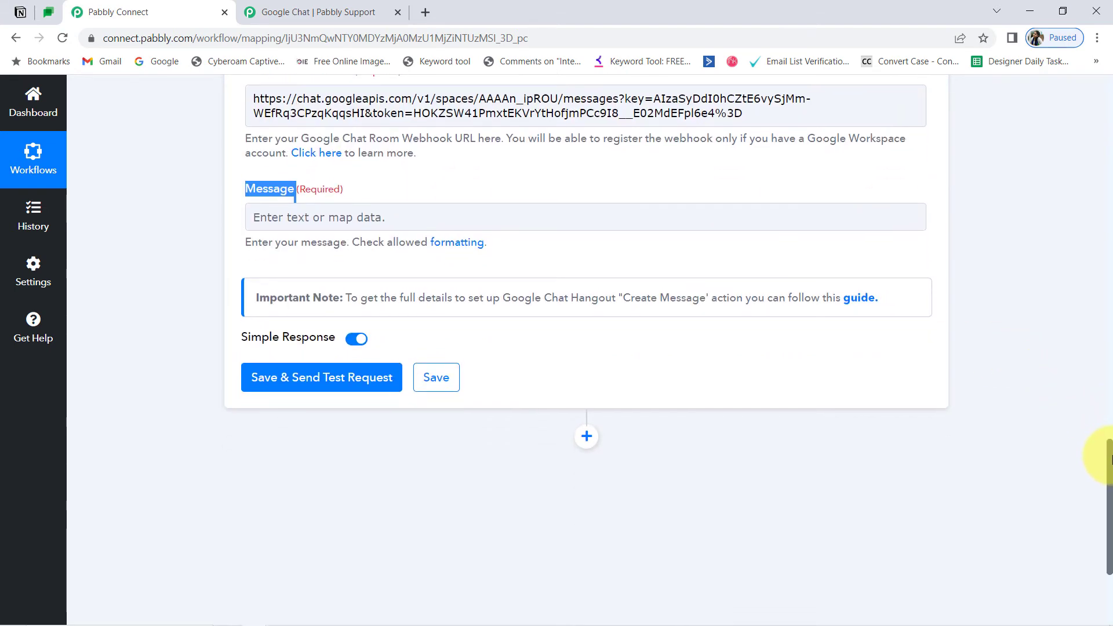
{"action": "mouse_move", "coordinate": [245, 619]}
{"action": "left_click", "coordinate": [282, 615]}
{"action": "left_click_drag", "start_coordinate": [370, 397], "coordinate": [207, 169]}
{"action": "left_click", "coordinate": [203, 220]}
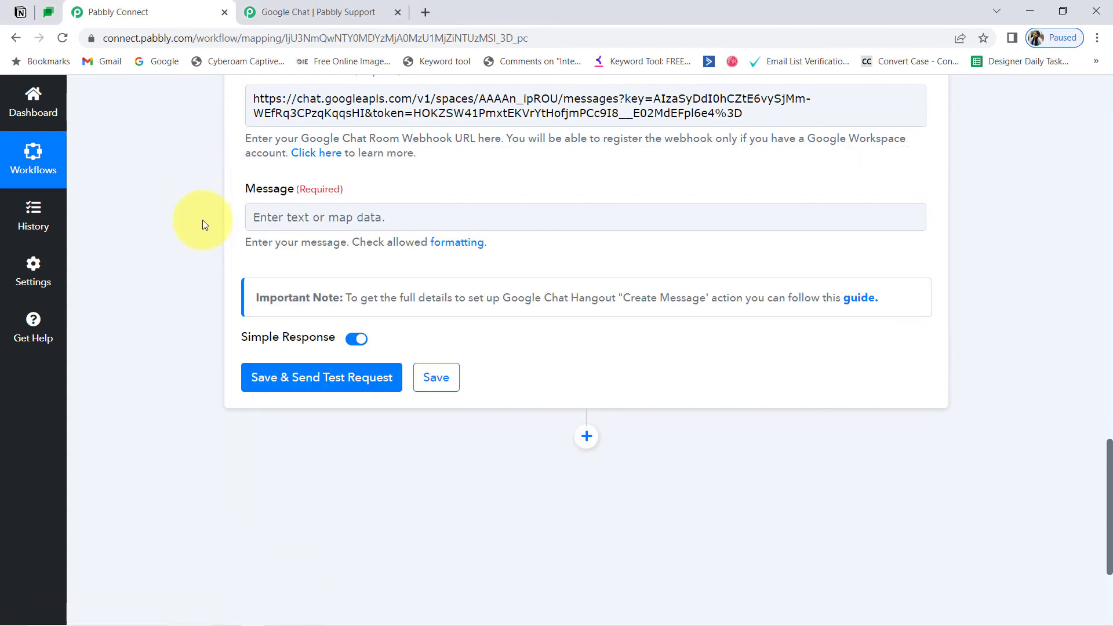
{"action": "left_click", "coordinate": [314, 216]}
{"action": "key", "text": "ctrl+v"}
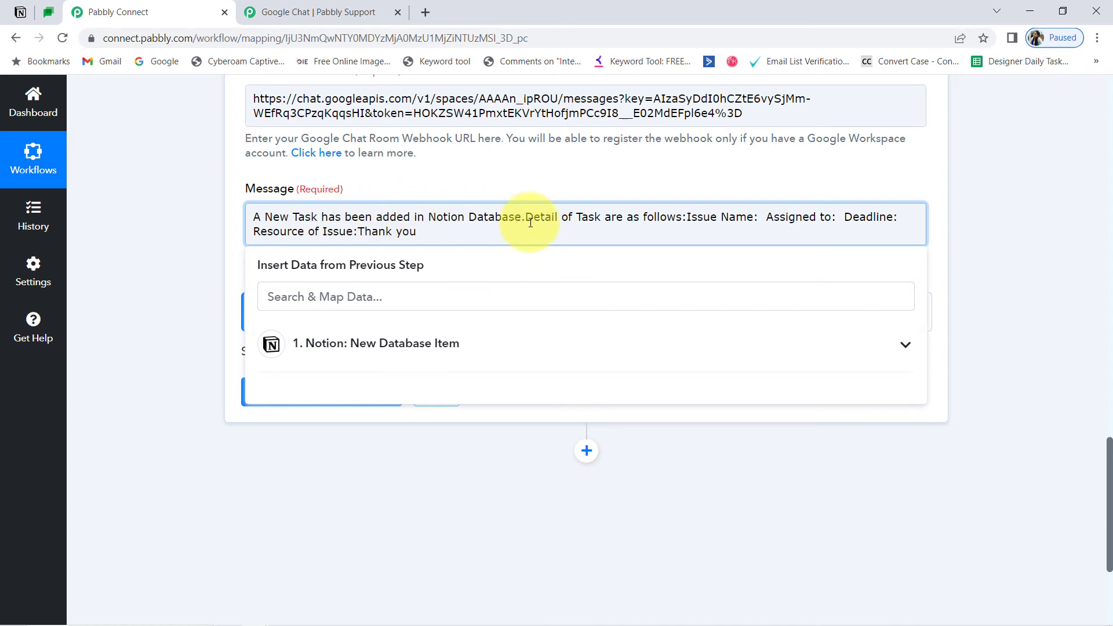
Break the message into separate lines for the intro, task details heading, Issue Name, Assigned to, Deadline, Resource of Issue and Thank you
{"action": "key", "text": "Return"}
{"action": "key", "text": "Return"}
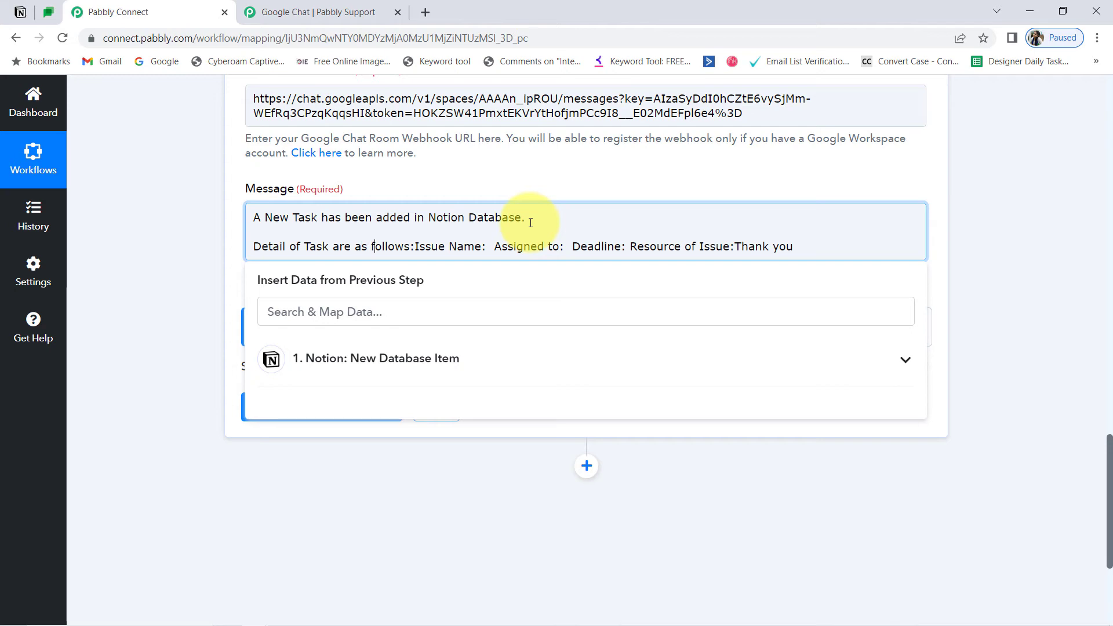
{"action": "key", "text": "Return"}
{"action": "key", "text": "Return"}
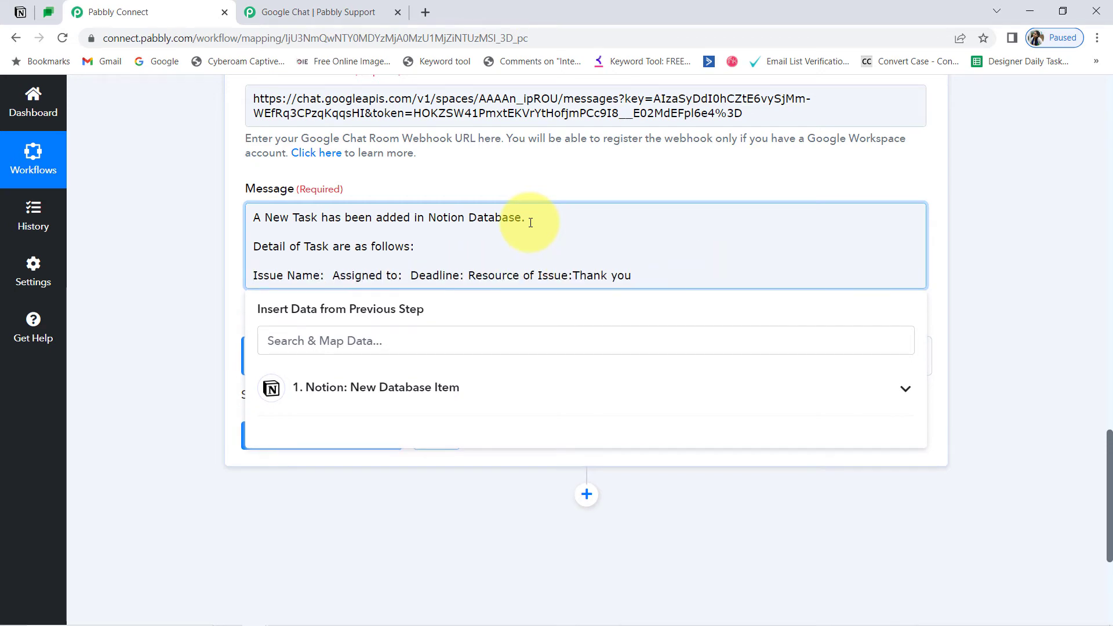
{"action": "key", "text": "Return"}
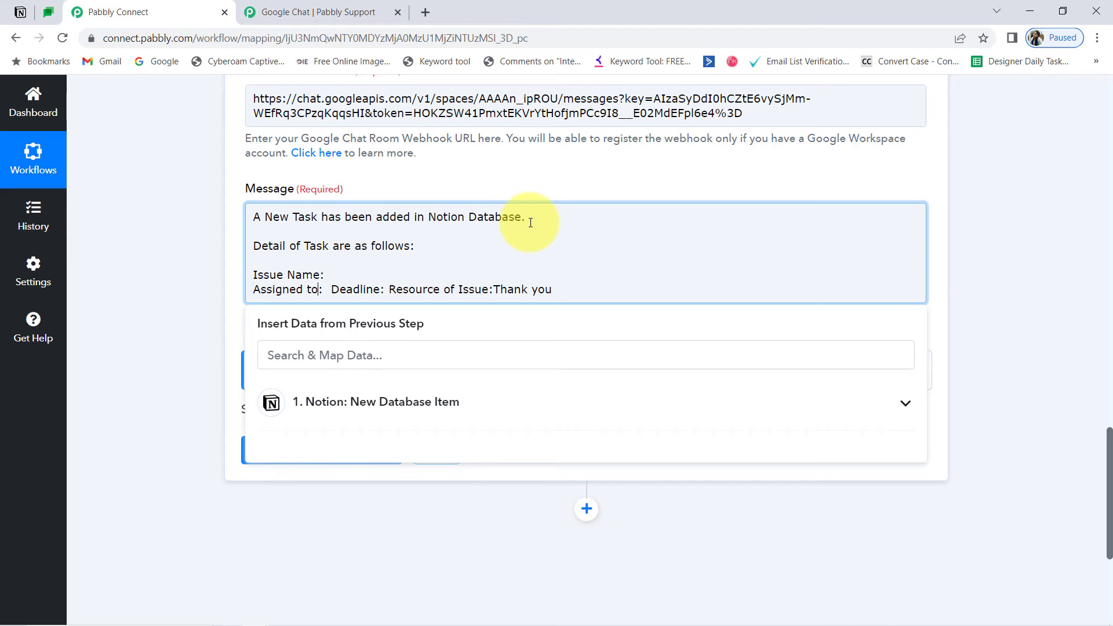
{"action": "key", "text": "Return"}
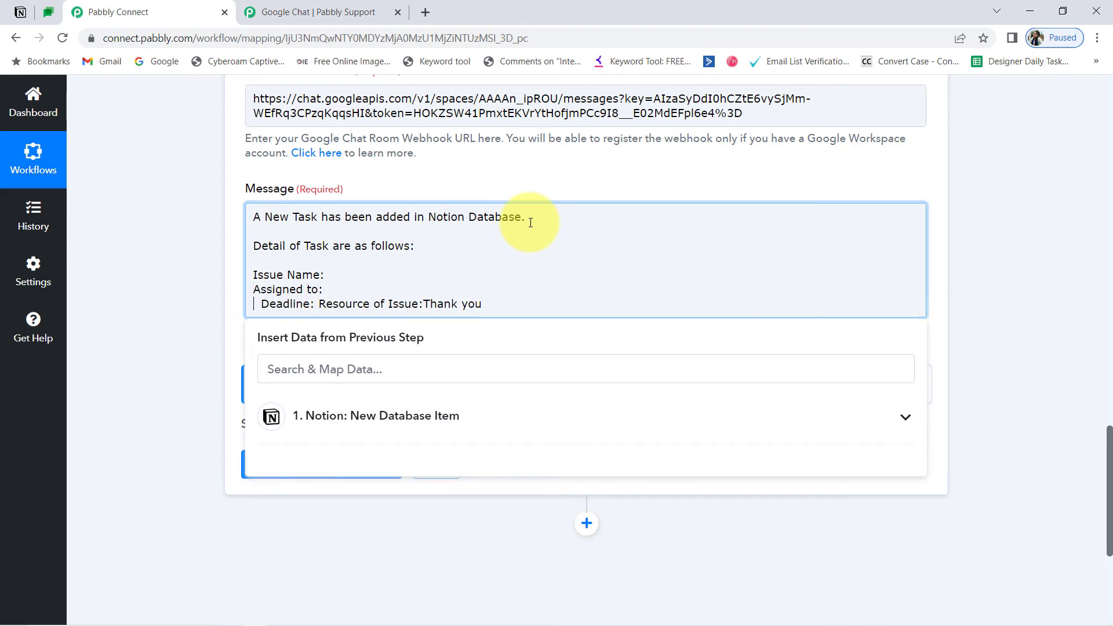
{"action": "key", "text": "BackSpace"}
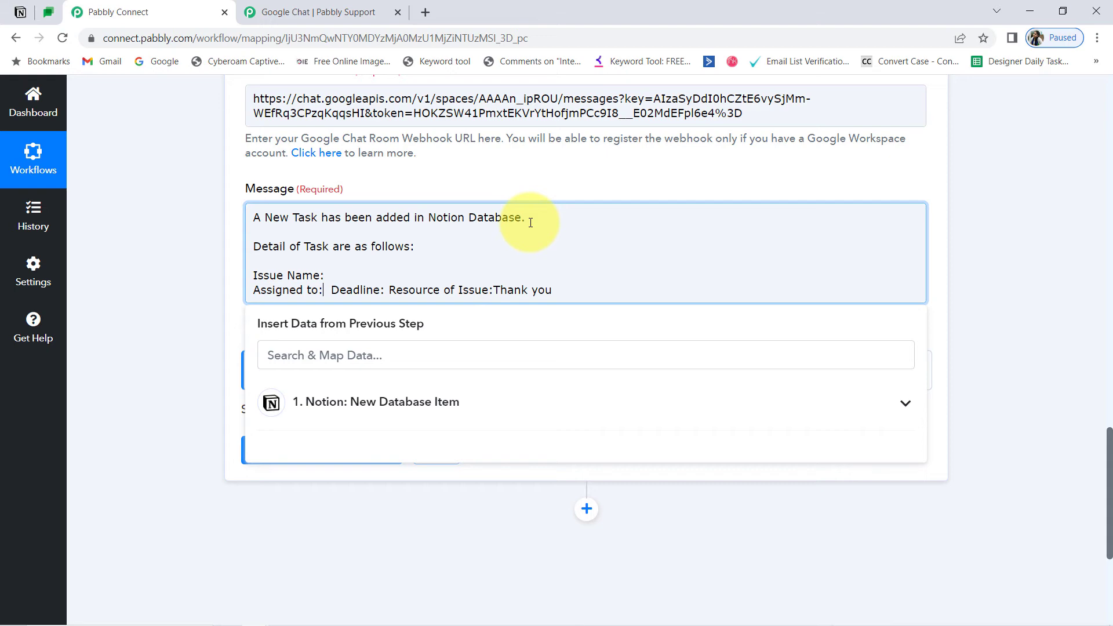
{"action": "key", "text": "Delete"}
{"action": "key", "text": "Delete"}
{"action": "key", "text": "Return"}
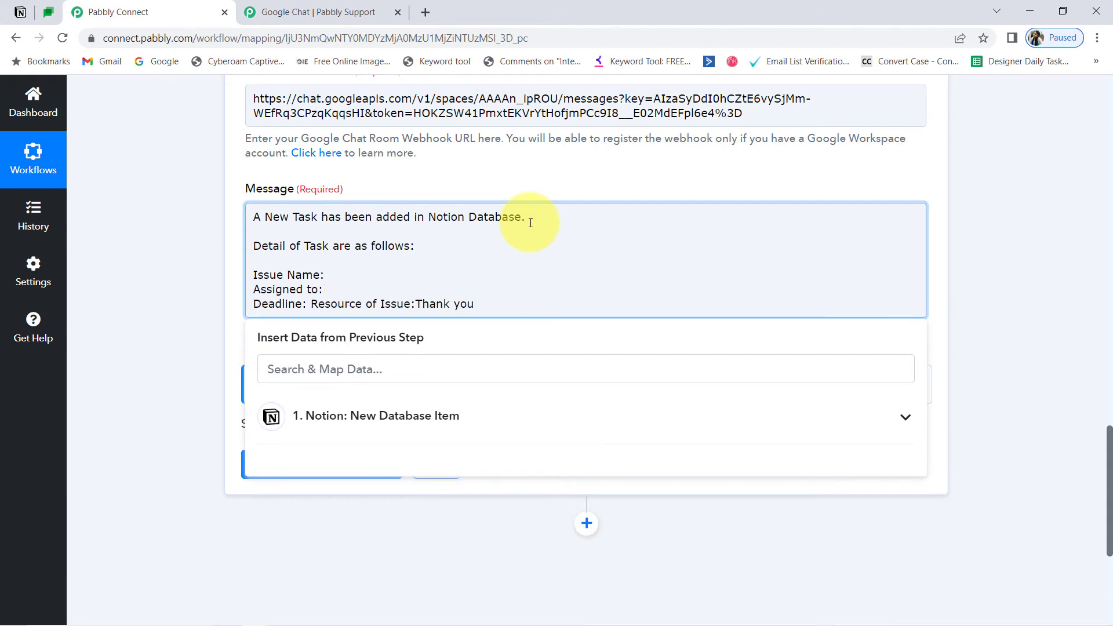
{"action": "key", "text": "Return"}
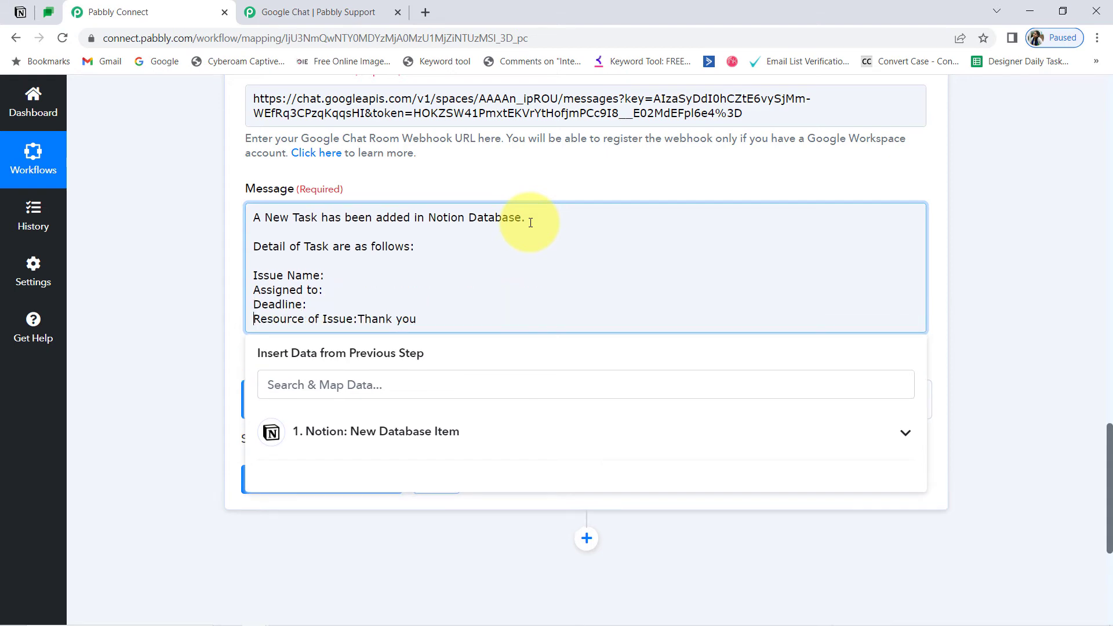
{"action": "key", "text": "Return"}
{"action": "key", "text": "Return"}
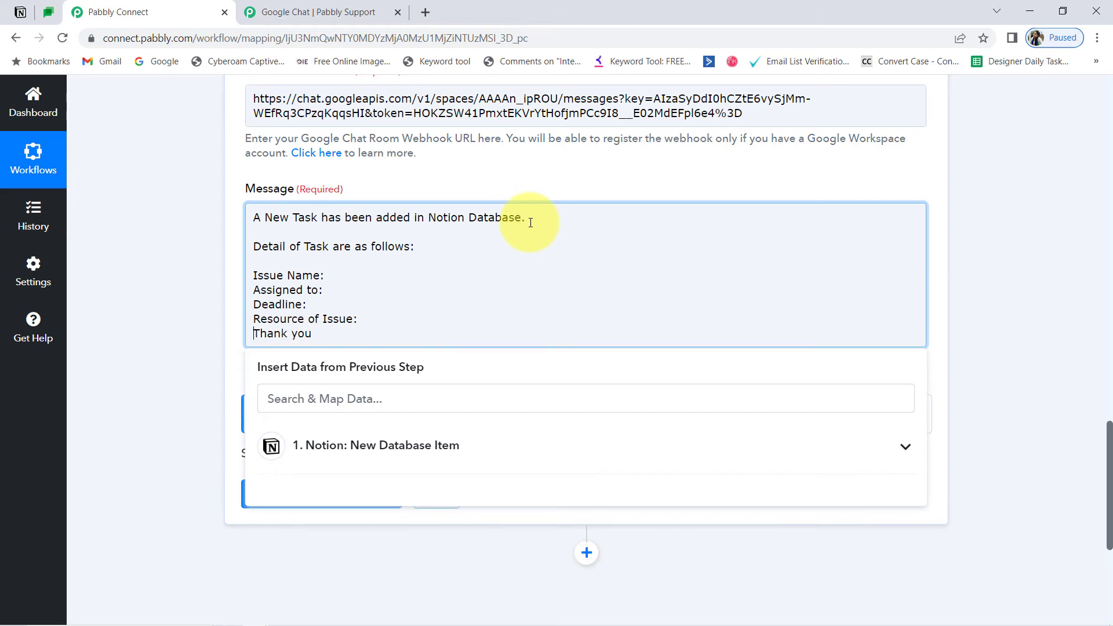
Check the Notion database columns and add a "Description:" line below "Resource of Issue:" in the Pabbly Connect message
{"action": "left_click", "coordinate": [255, 276]}
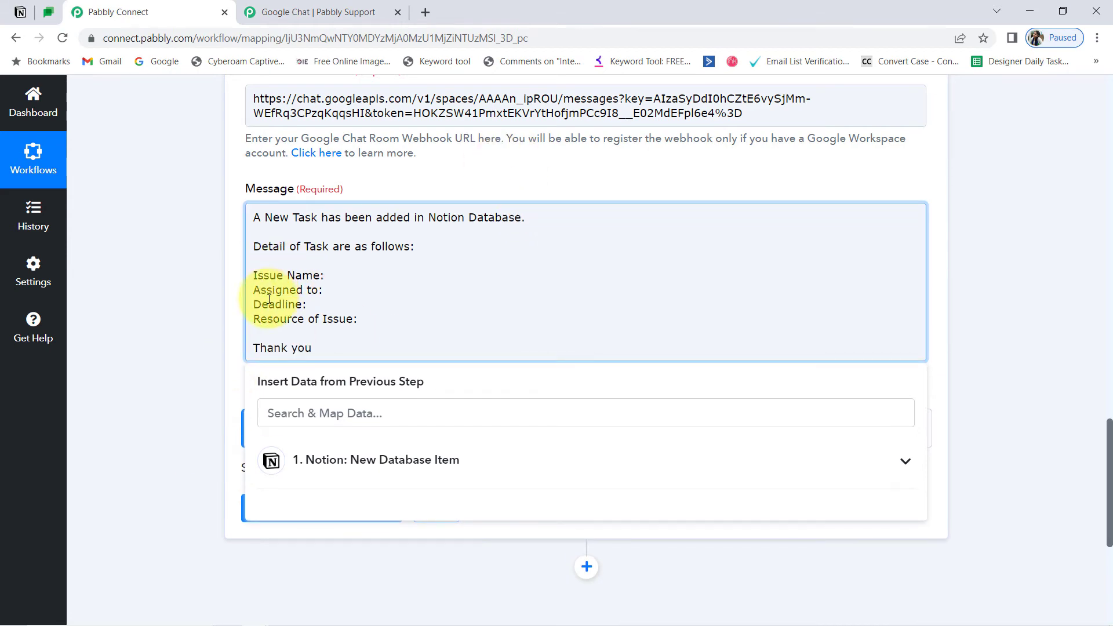
{"action": "left_click", "coordinate": [20, 12]}
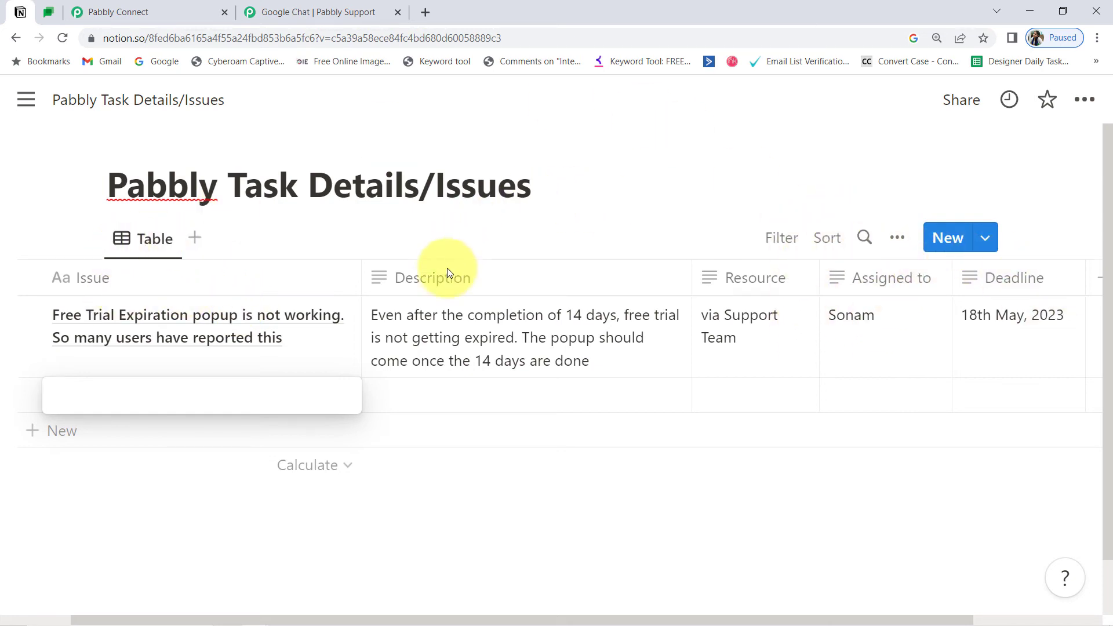
{"action": "left_click", "coordinate": [168, 13]}
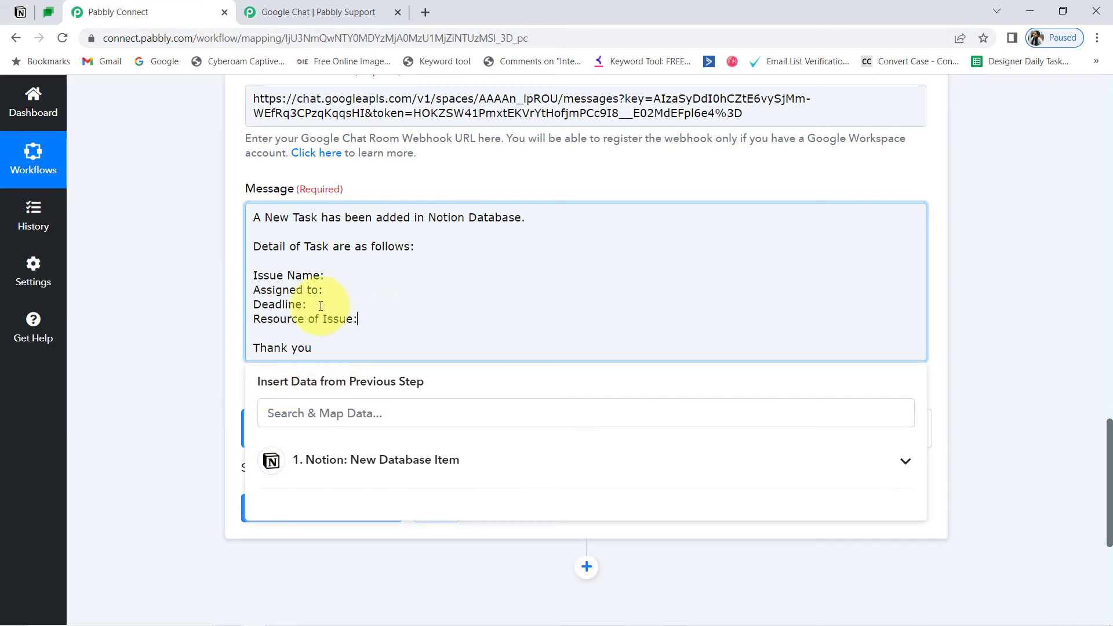
{"action": "key", "text": "Return"}
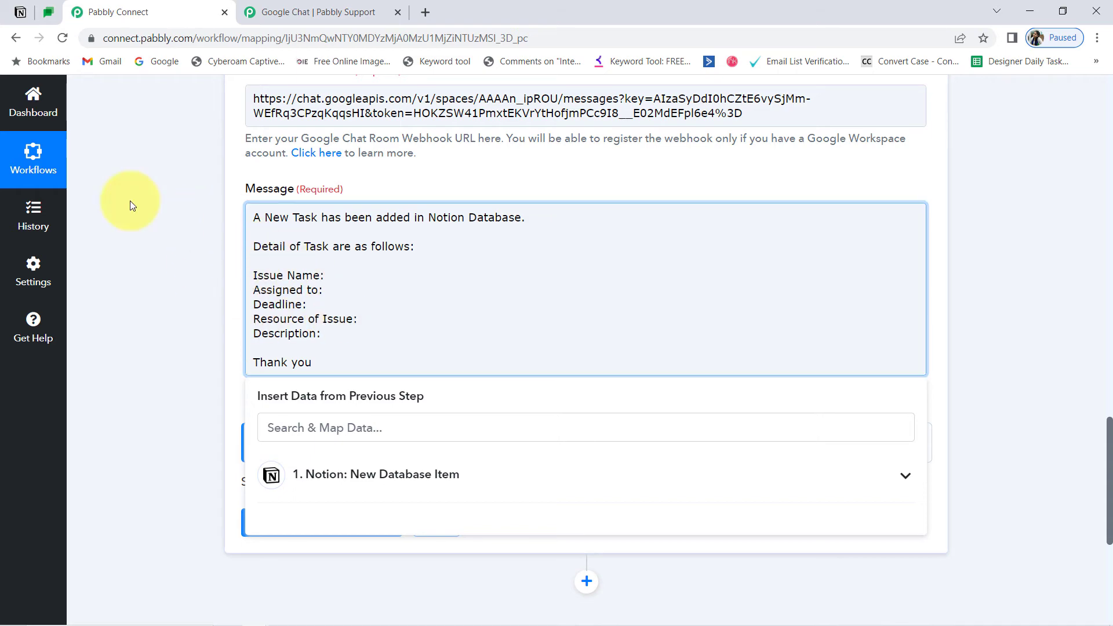
Review the task row in Notion and the matching Notion trigger response fields in Pabbly Connect against the message template
{"action": "left_click", "coordinate": [20, 12]}
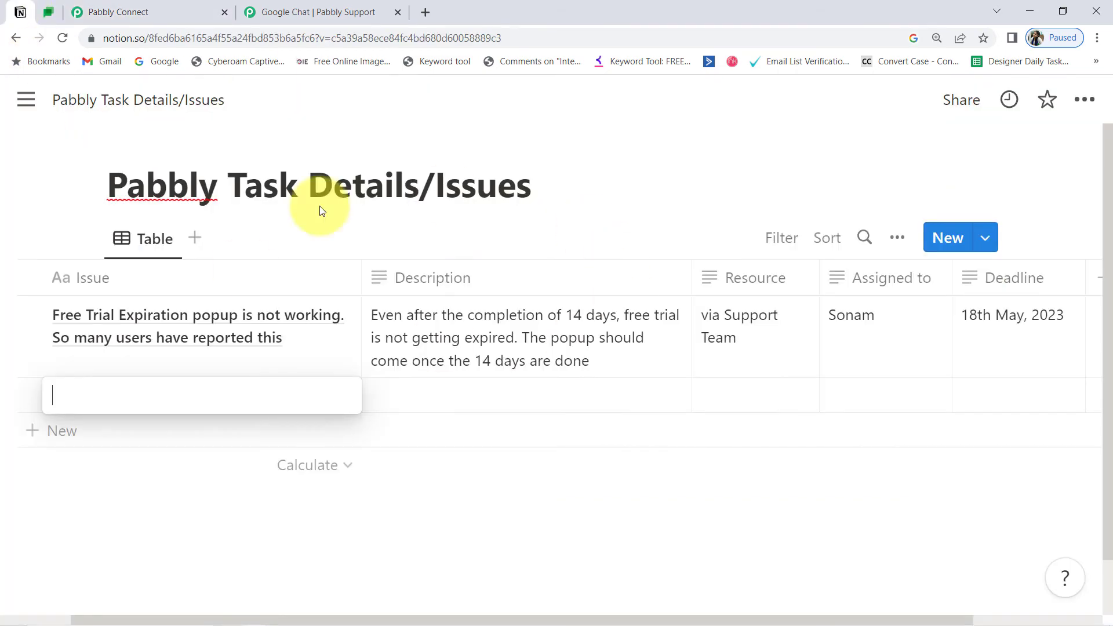
{"action": "left_click", "coordinate": [149, 7]}
{"action": "left_click", "coordinate": [186, 318]}
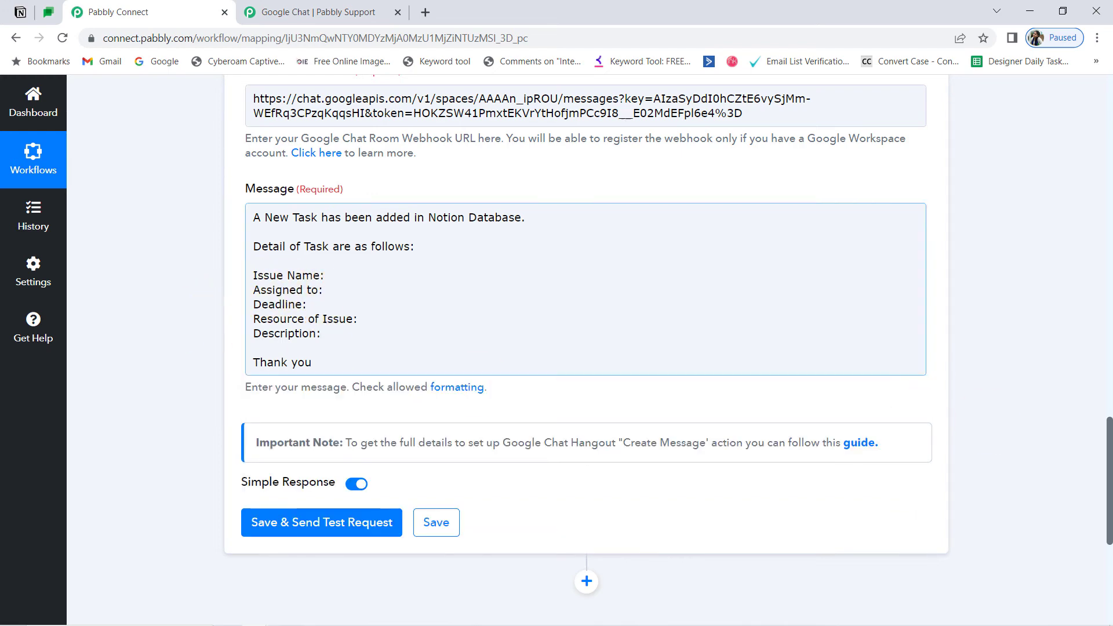
{"action": "left_click_drag", "start_coordinate": [1110, 446], "coordinate": [1081, 263]}
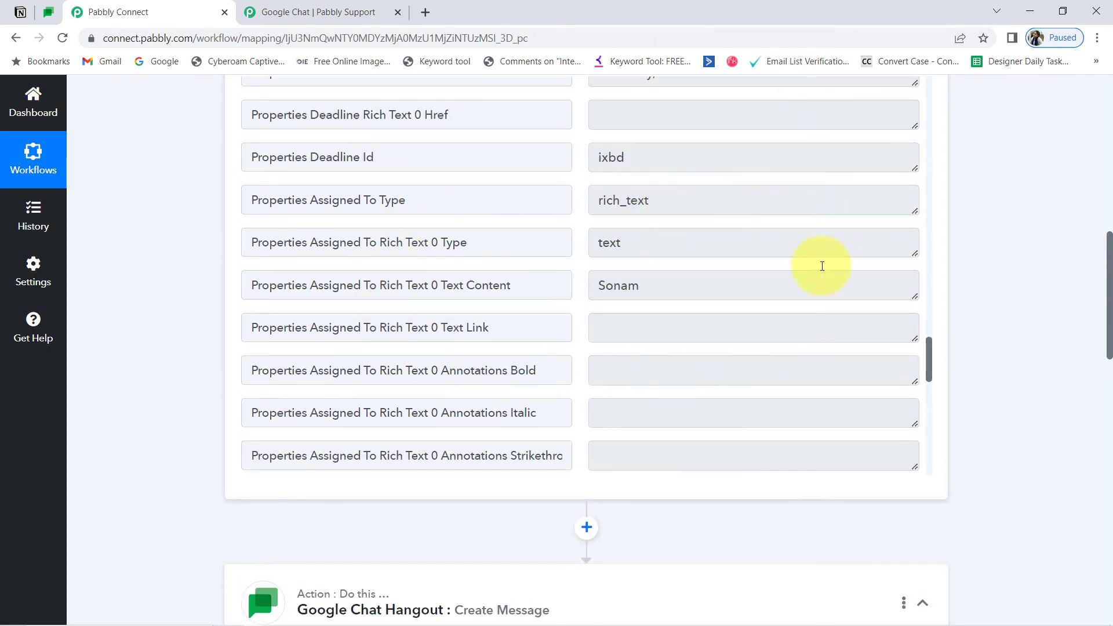
{"action": "left_click_drag", "start_coordinate": [1109, 283], "coordinate": [1109, 462]}
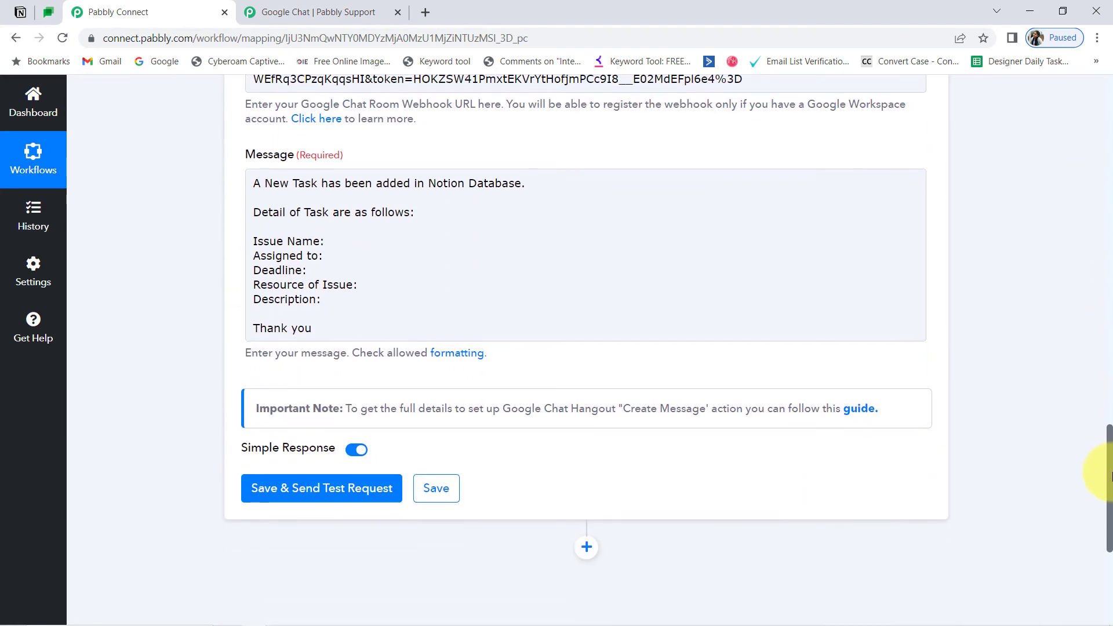
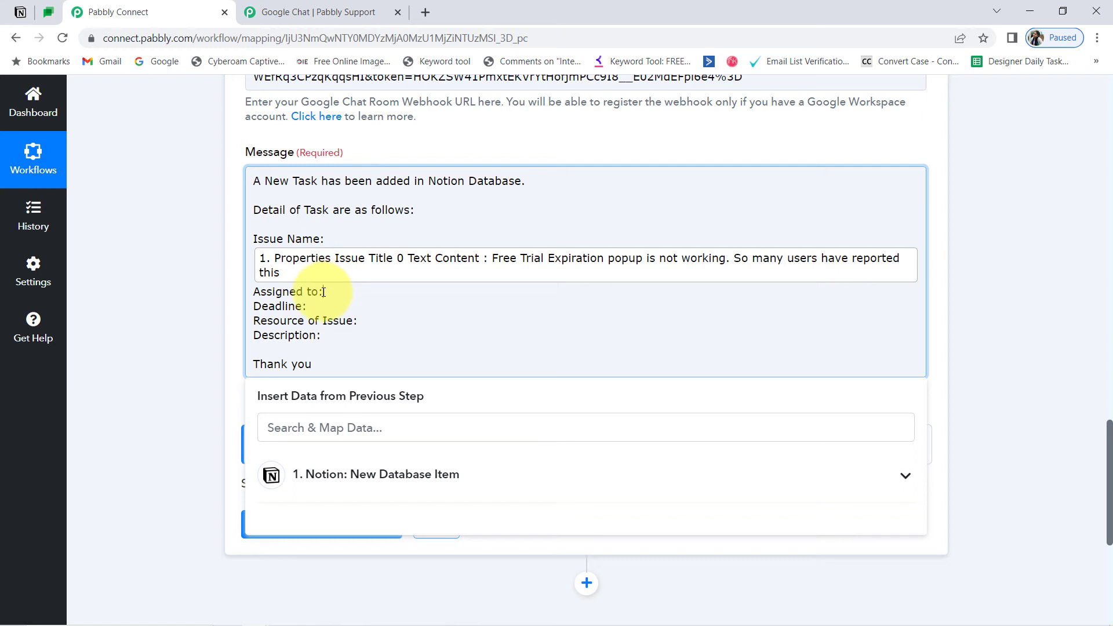
Insert a blank line above "Assigned to:" and map Properties Assigned To Rich Text 0 Text Content after that label
{"action": "left_click", "coordinate": [255, 293]}
{"action": "key", "text": "Return"}
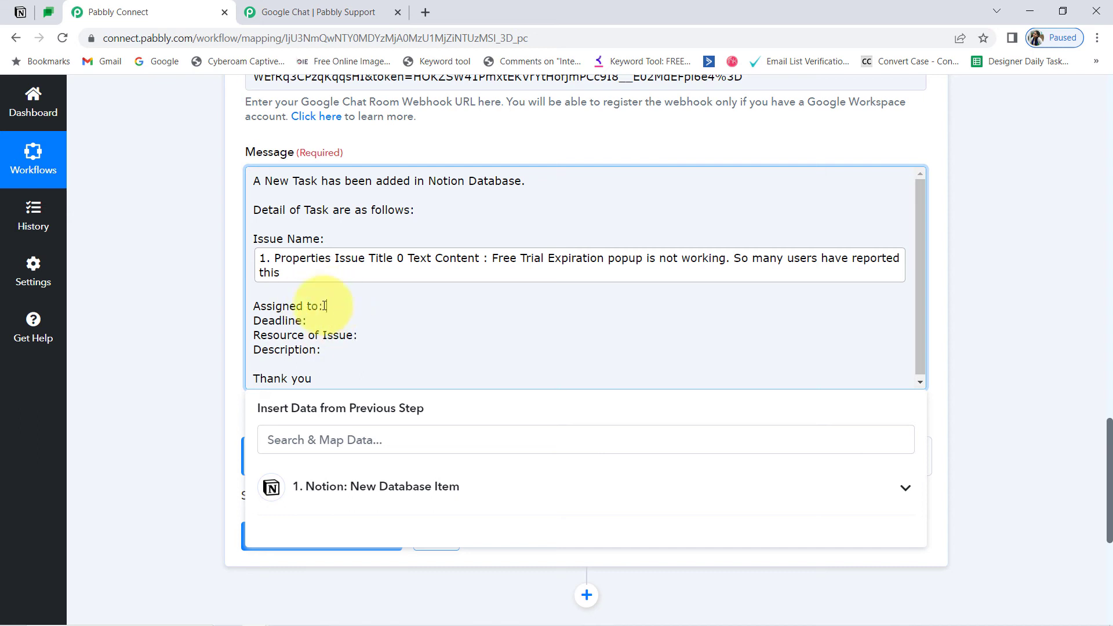
{"action": "left_click", "coordinate": [286, 440]}
{"action": "type", "text": "son"}
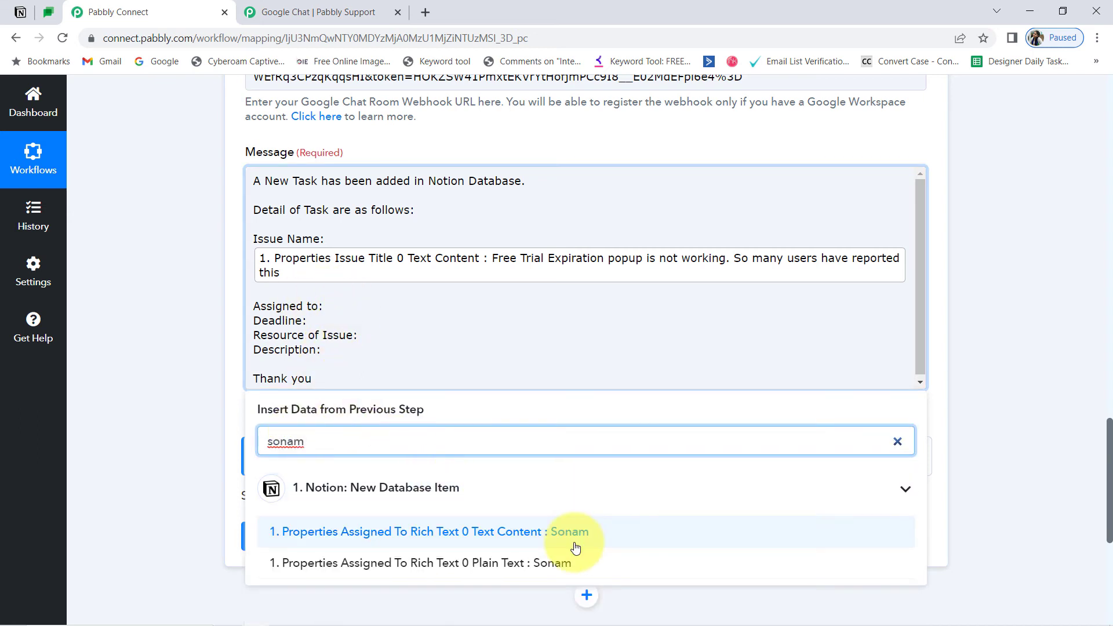
{"action": "left_click", "coordinate": [450, 531]}
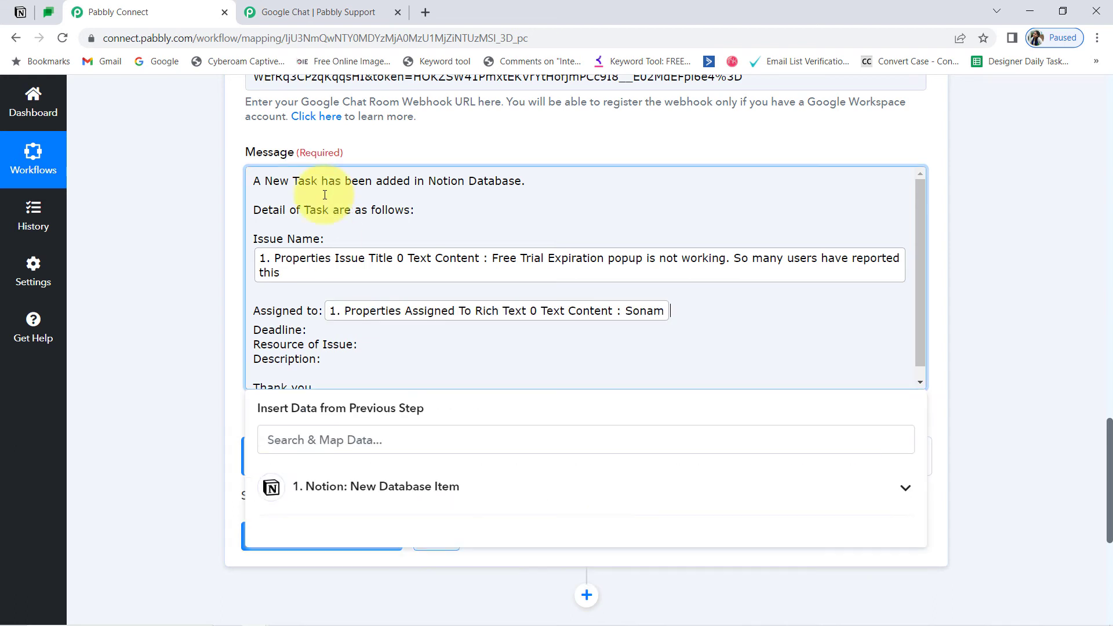
Insert a blank line above "Deadline:" and map Properties Deadline Rich Text 0 Text Content after that label
{"action": "left_click", "coordinate": [258, 330]}
{"action": "key", "text": "Return"}
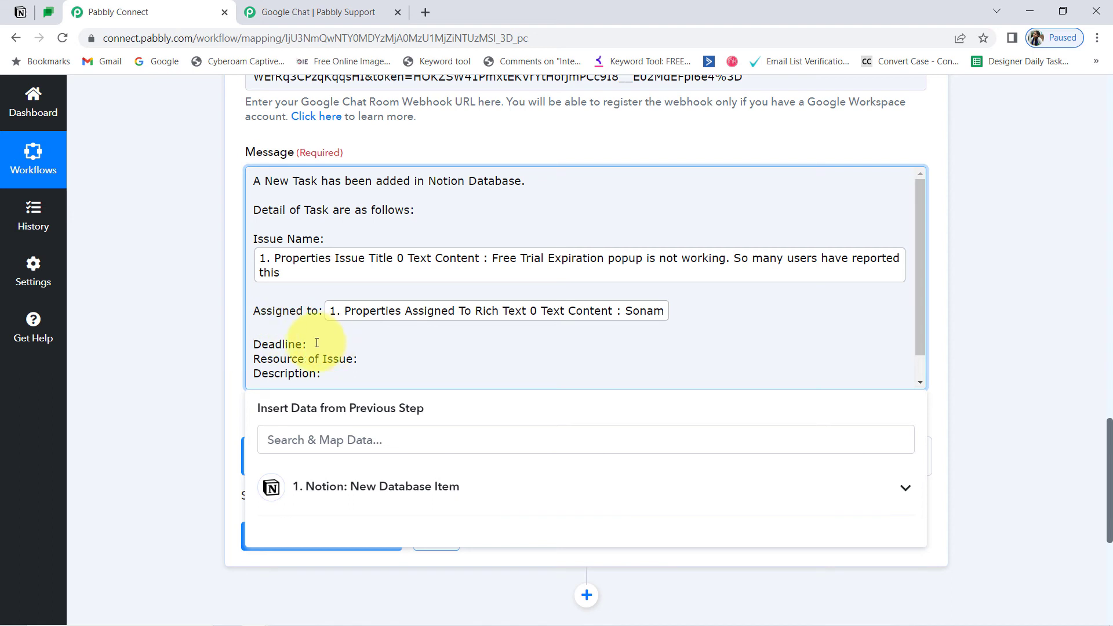
{"action": "left_click", "coordinate": [282, 439]}
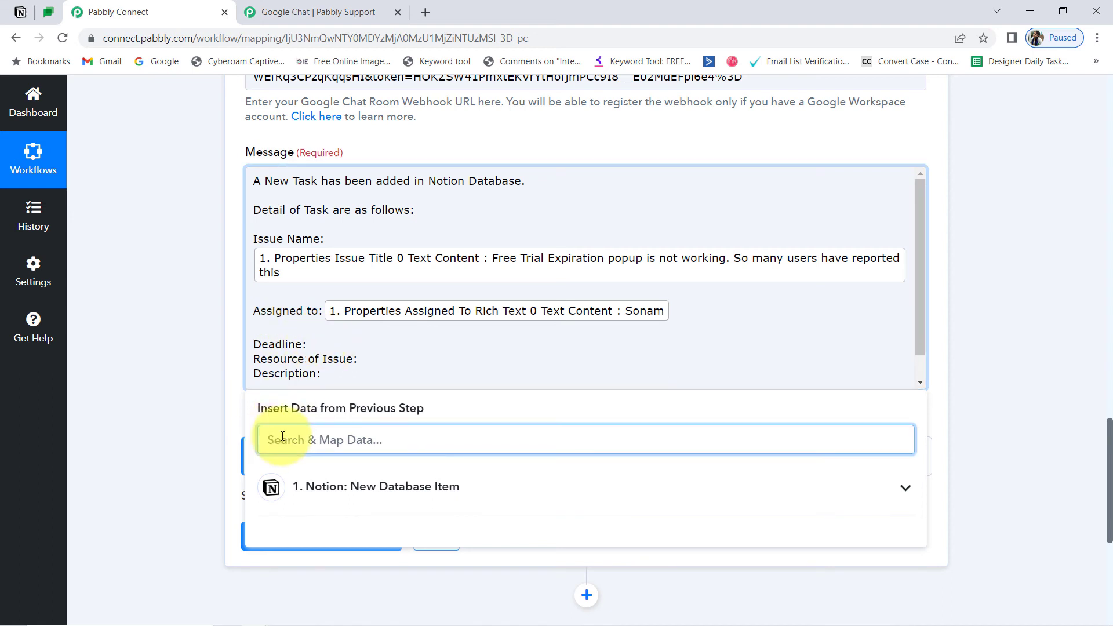
{"action": "type", "text": "1"}
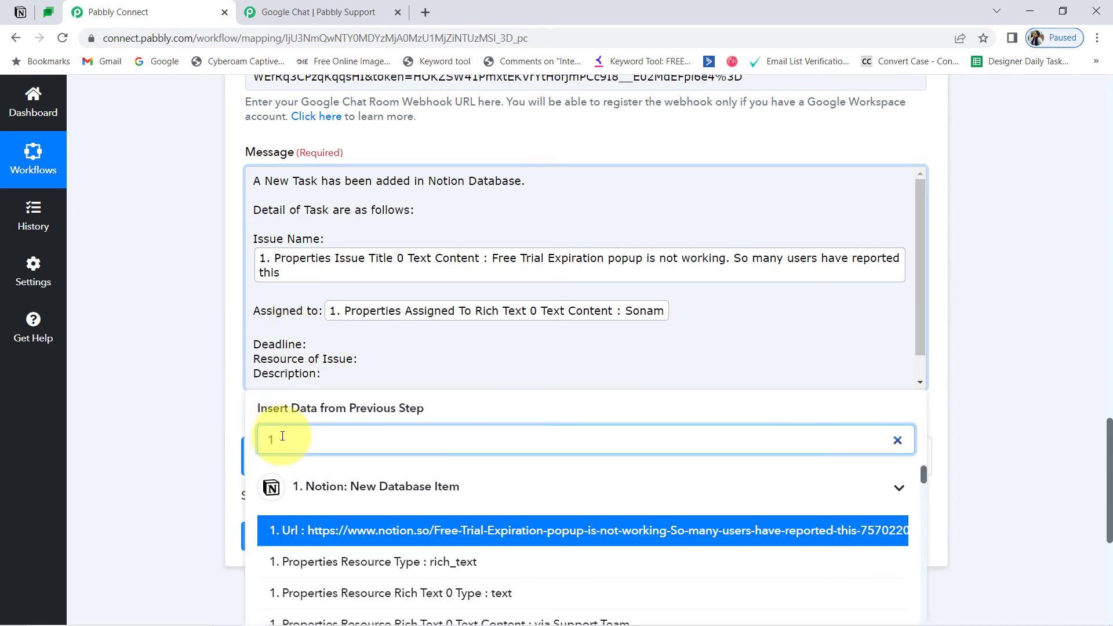
{"action": "key", "text": "BackSpace"}
{"action": "type", "text": "may"}
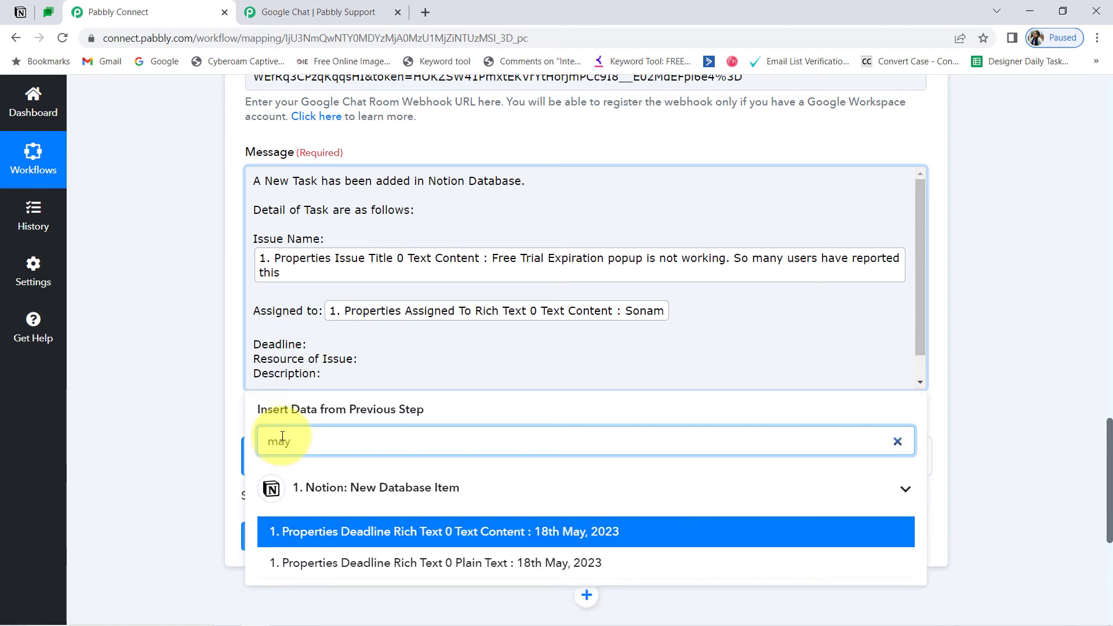
{"action": "left_click", "coordinate": [456, 531]}
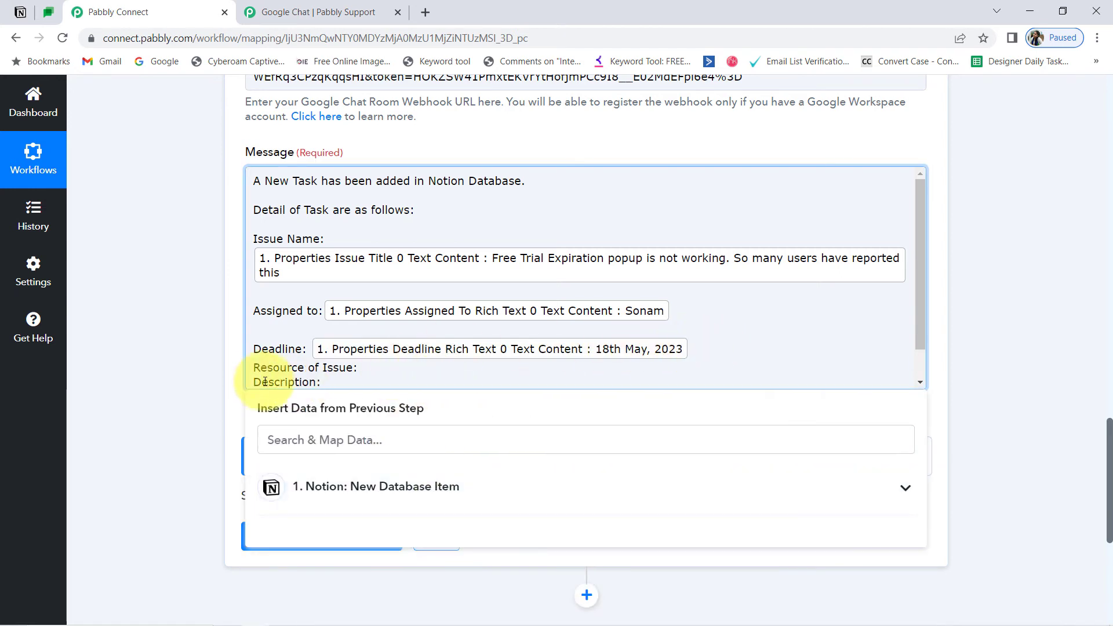
Insert a blank line above "Resource of Issue:" and map Properties Resource Rich Text 0 Text Content after that label
{"action": "left_click", "coordinate": [255, 367]}
{"action": "key", "text": "Return"}
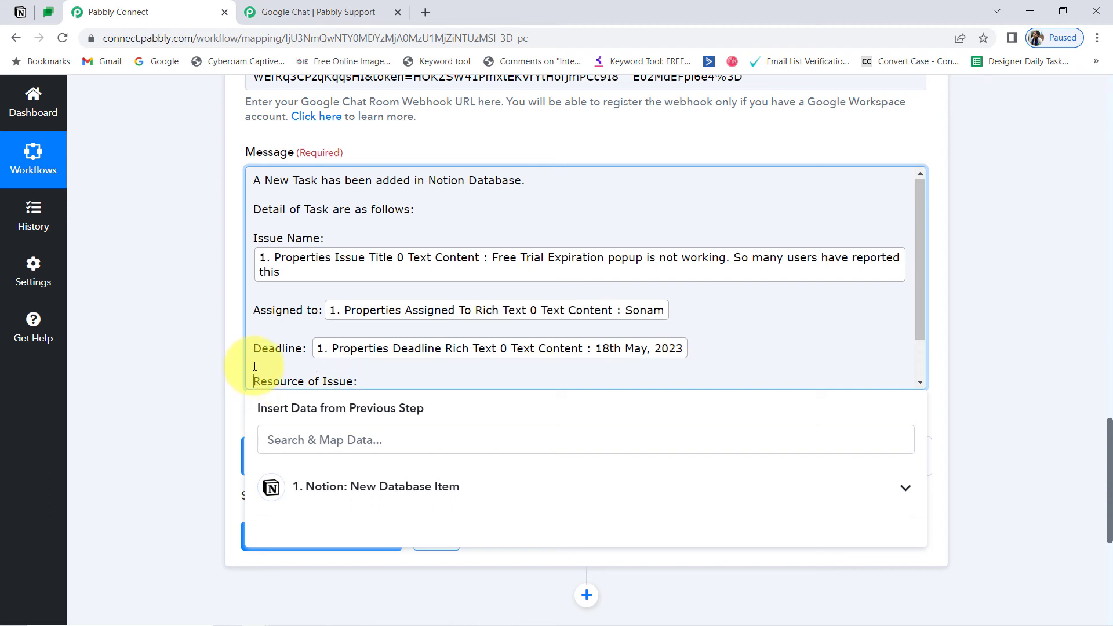
{"action": "left_click_drag", "start_coordinate": [262, 305], "coordinate": [298, 305]}
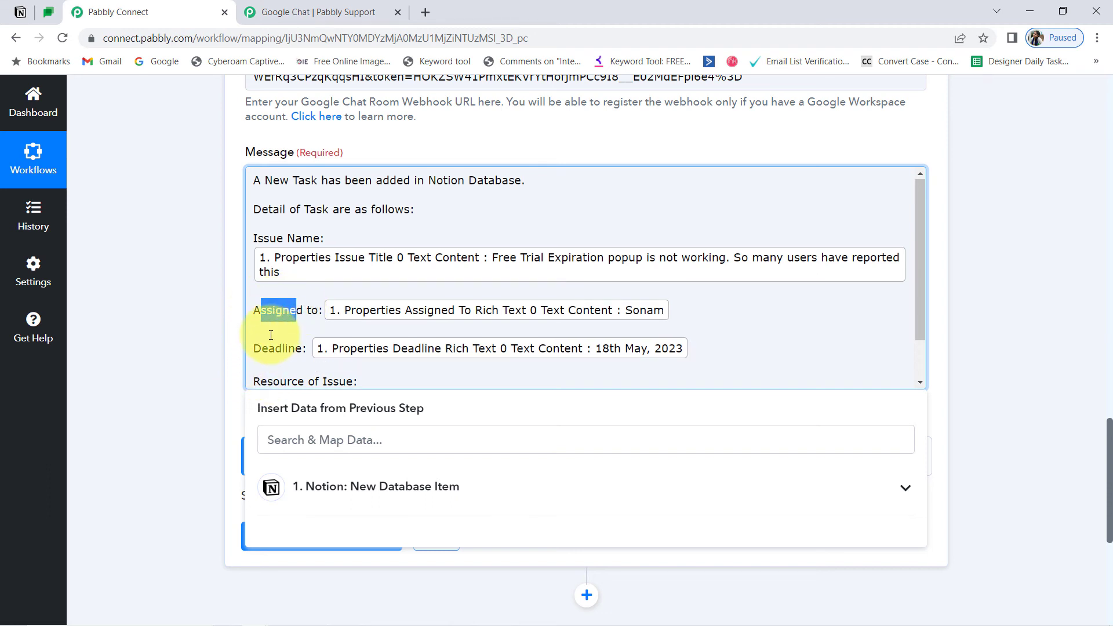
{"action": "left_click_drag", "start_coordinate": [273, 180], "coordinate": [351, 210]}
{"action": "left_click_drag", "start_coordinate": [1110, 451], "coordinate": [1110, 468]}
{"action": "left_click", "coordinate": [363, 310]}
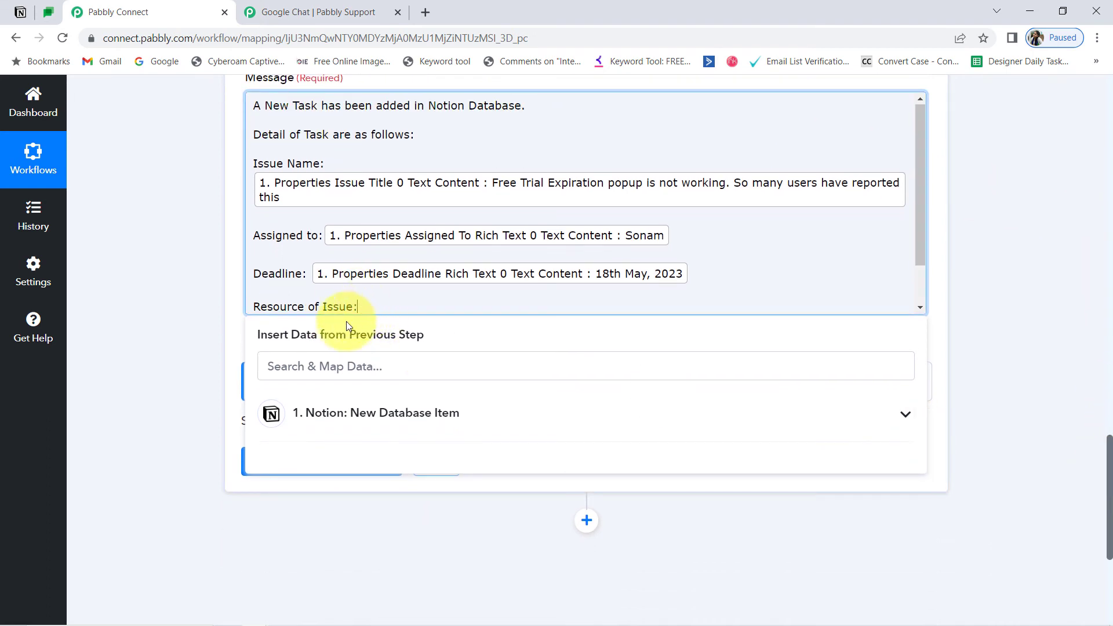
{"action": "left_click", "coordinate": [306, 366]}
{"action": "type", "text": "via"}
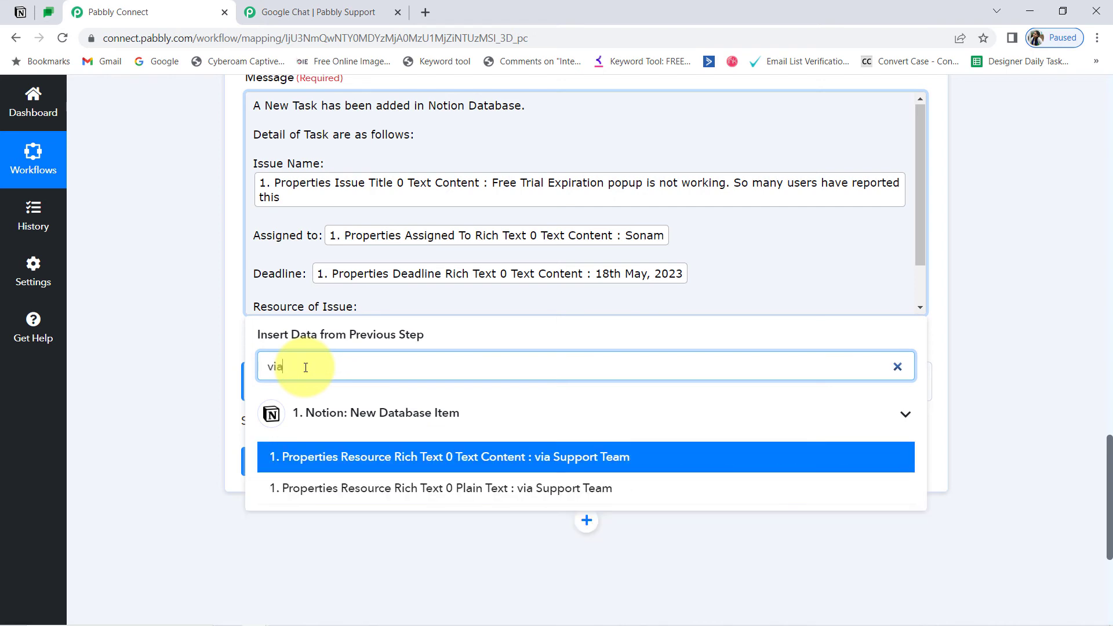
{"action": "left_click", "coordinate": [369, 456]}
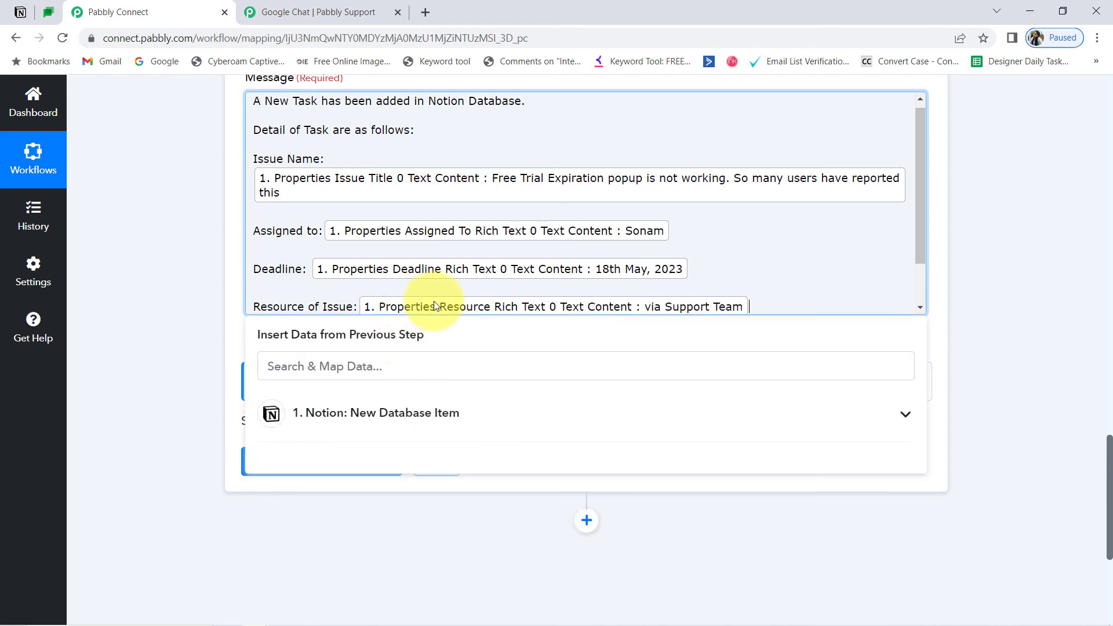
Insert a blank line above "Description:" and map Properties Description Rich Text 0 Text Content after that label
{"action": "left_click_drag", "start_coordinate": [921, 181], "coordinate": [926, 262]}
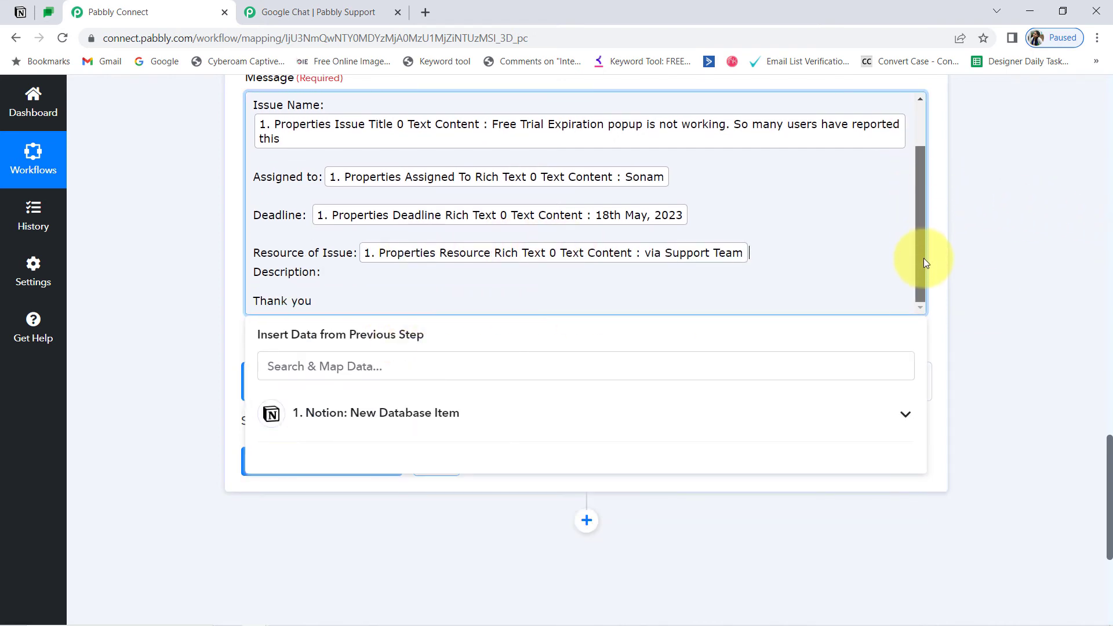
{"action": "left_click", "coordinate": [255, 275]}
{"action": "key", "text": "Return"}
{"action": "left_click", "coordinate": [268, 365]}
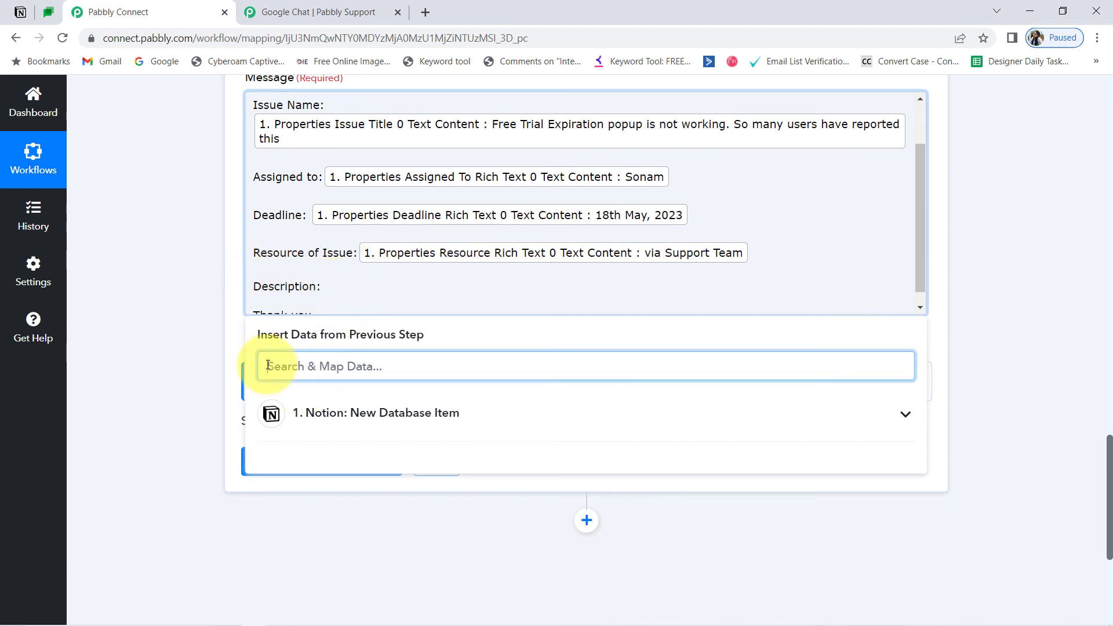
{"action": "type", "text": "de"}
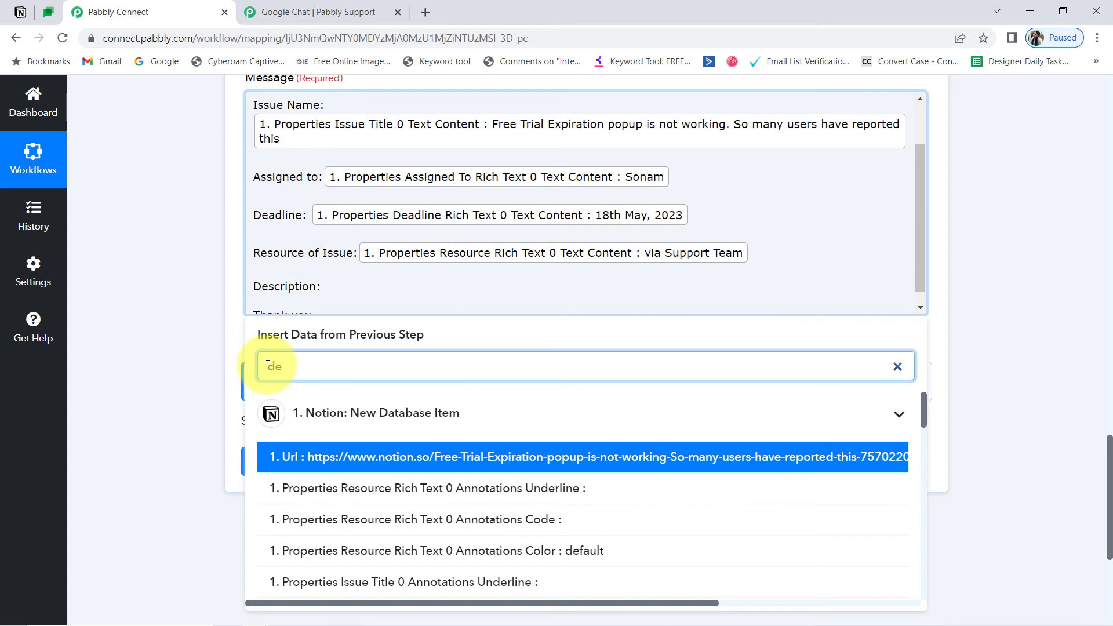
{"action": "type", "text": "sc"}
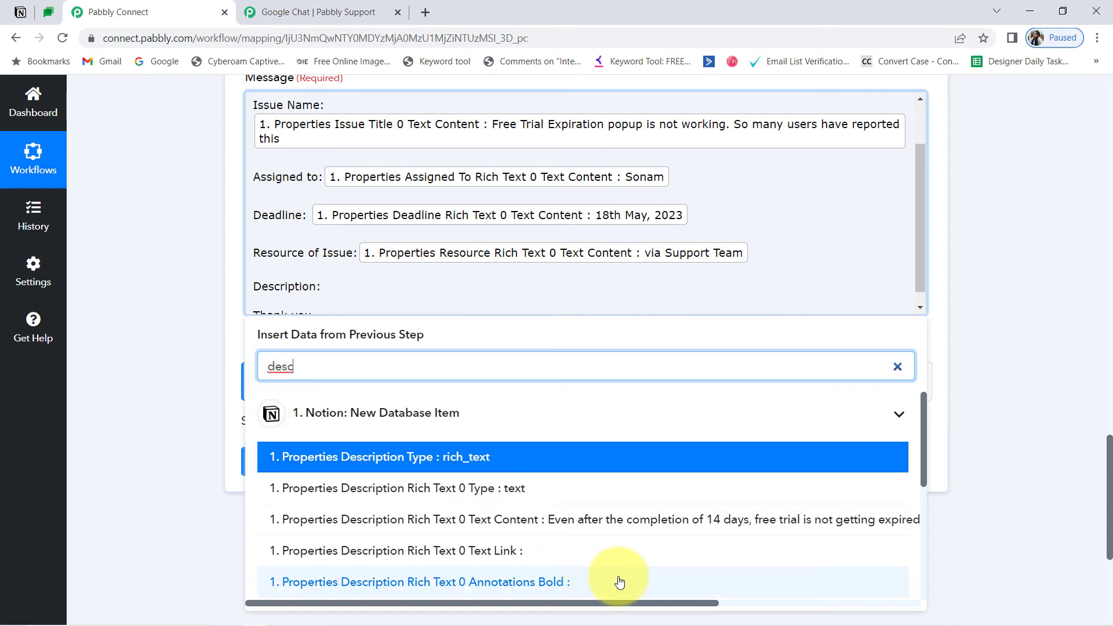
{"action": "left_click", "coordinate": [634, 520]}
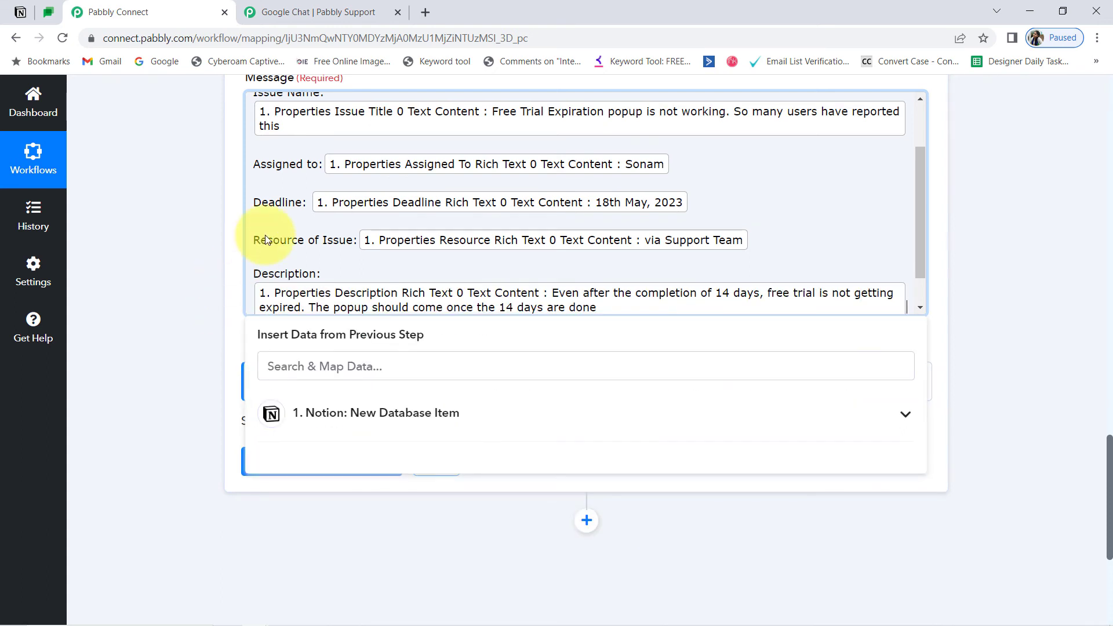
{"action": "left_click", "coordinate": [195, 277]}
{"action": "left_click_drag", "start_coordinate": [916, 201], "coordinate": [921, 274]}
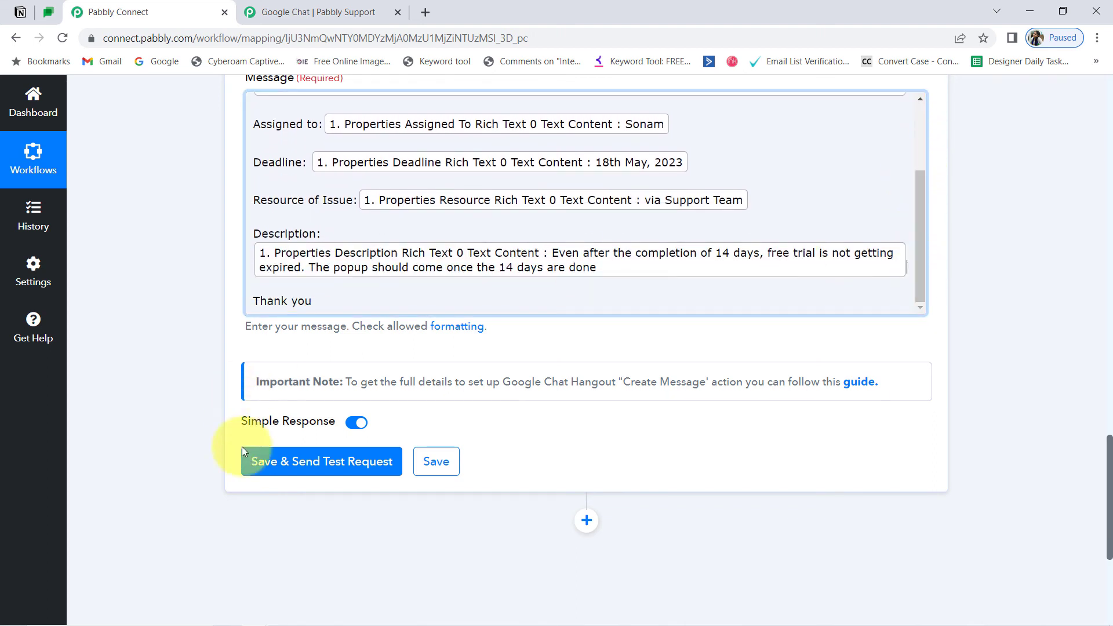
Save the Google Chat action with a test request, and dismiss the Incoming webhooks dialog in the Pabbly Marketing Team space in Google Chat
{"action": "left_click", "coordinate": [328, 463]}
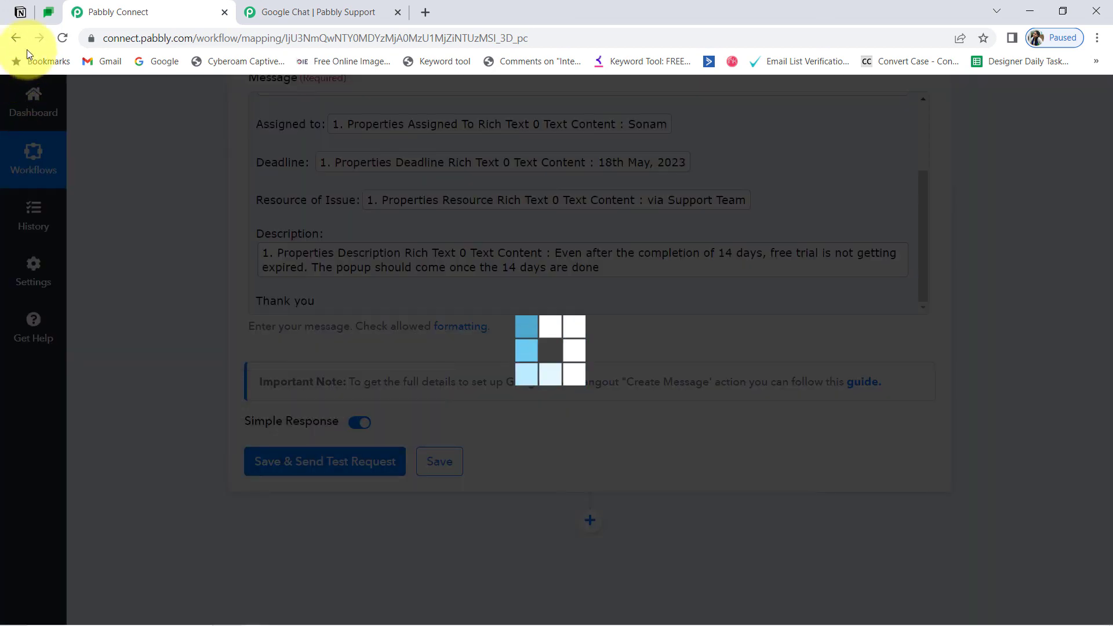
{"action": "left_click", "coordinate": [47, 12]}
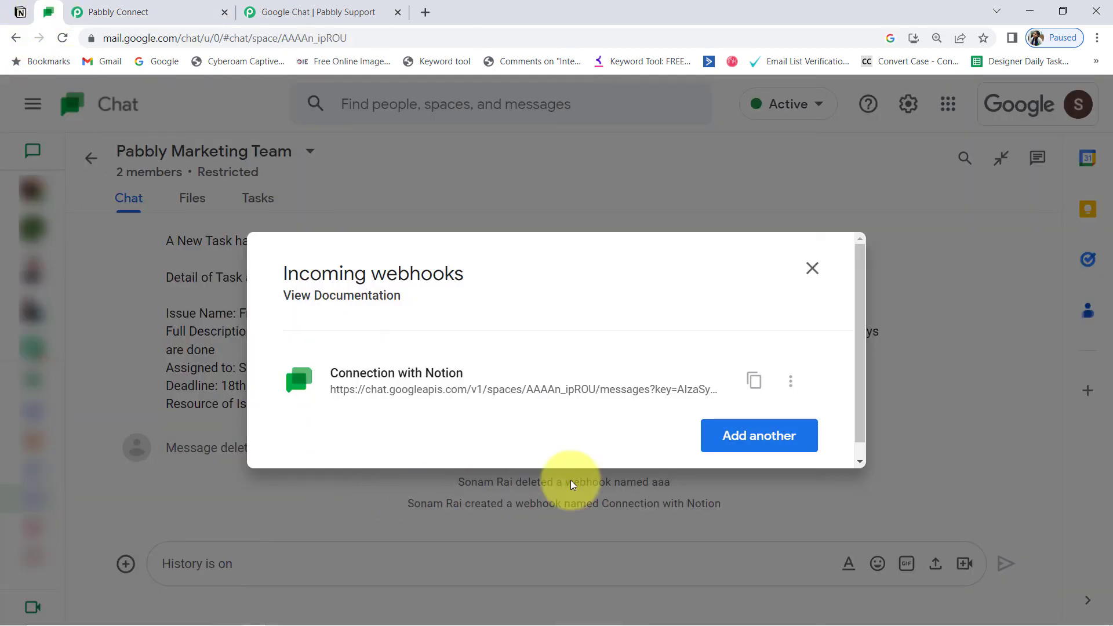
{"action": "left_click", "coordinate": [810, 268]}
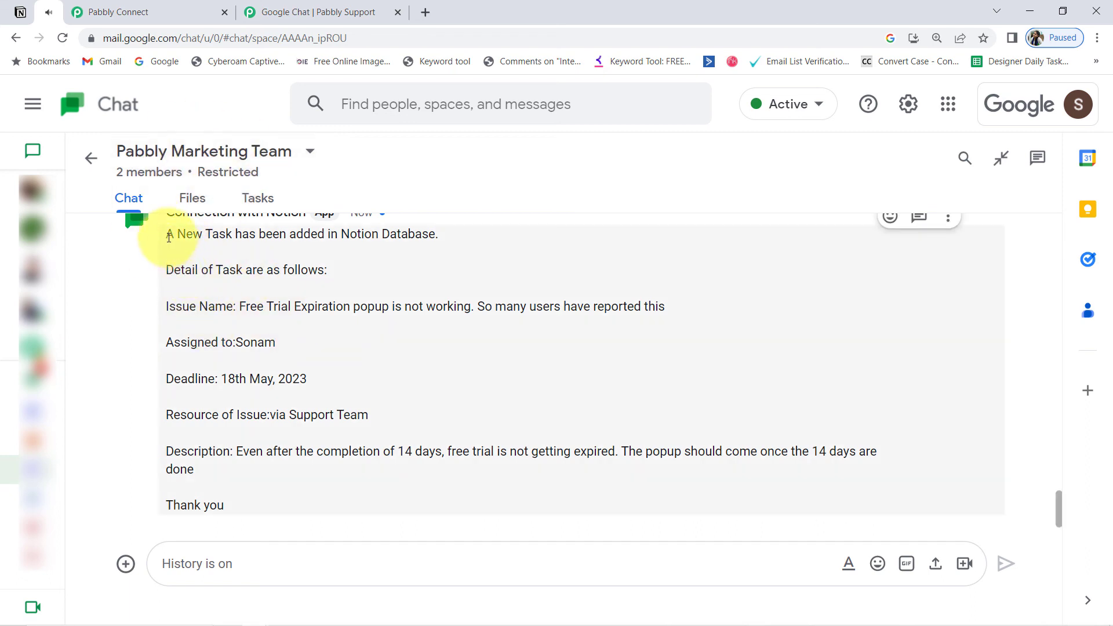
Review the test message posted in the Google Chat space, checking the intro, issue name, assignee, deadline, resource and description lines
{"action": "left_click_drag", "start_coordinate": [165, 233], "coordinate": [230, 496]}
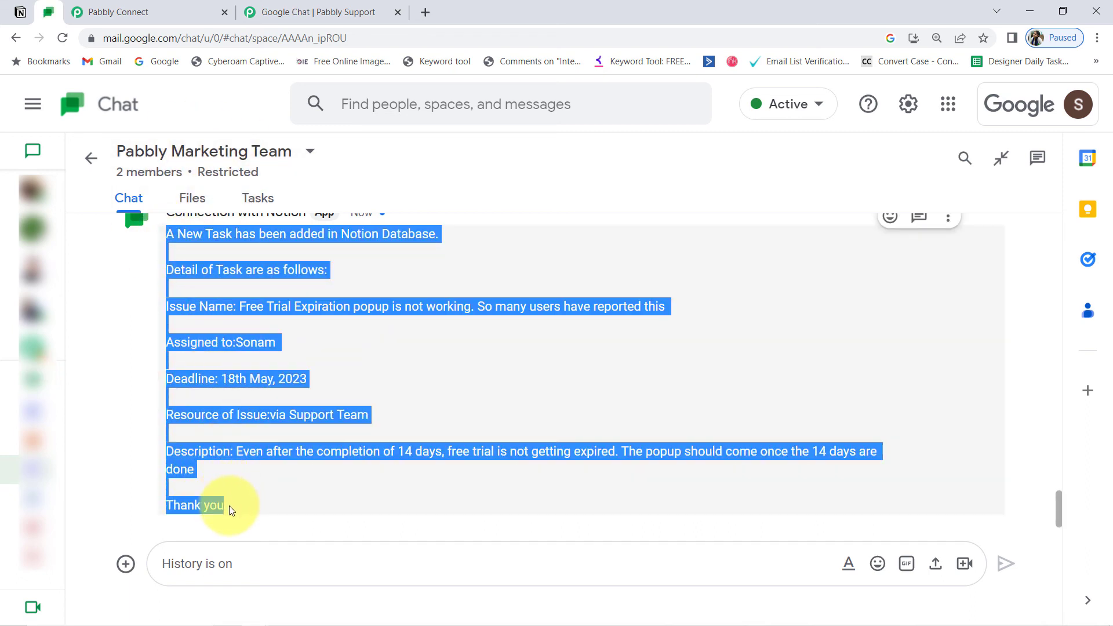
{"action": "left_click", "coordinate": [229, 324]}
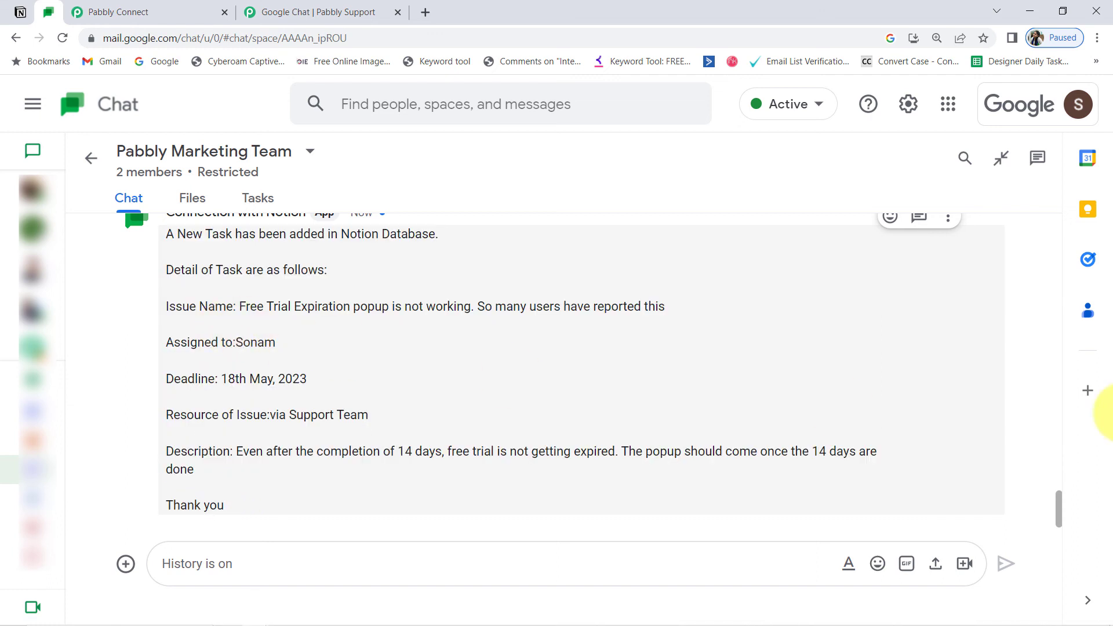
{"action": "scroll", "coordinate": [1058, 504], "scroll_direction": "up", "scroll_amount": 1}
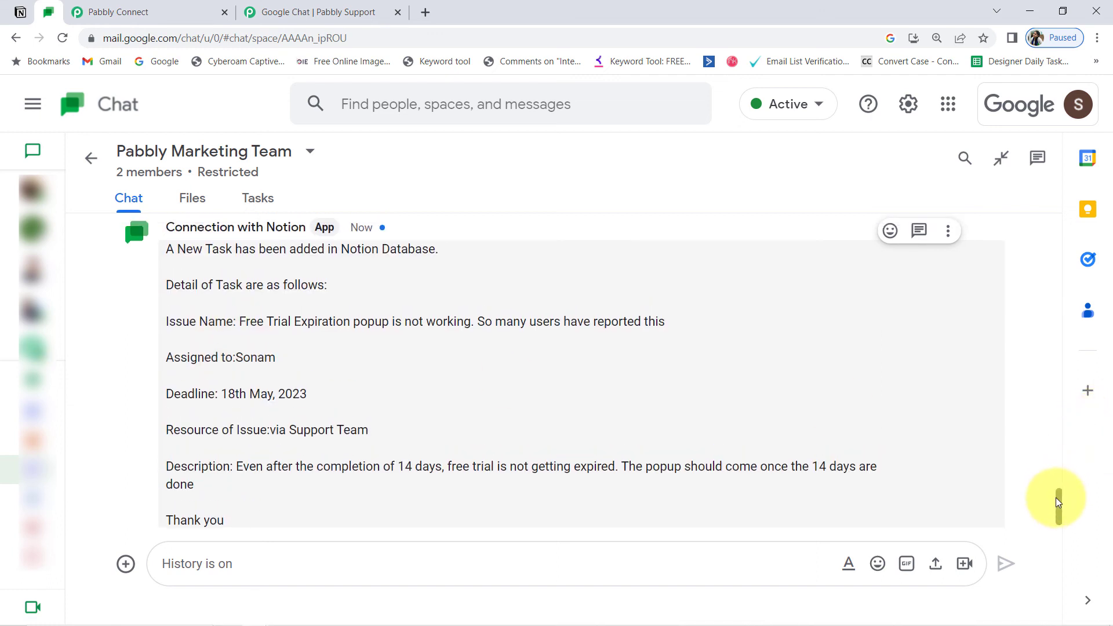
{"action": "left_click_drag", "start_coordinate": [215, 275], "coordinate": [427, 270]}
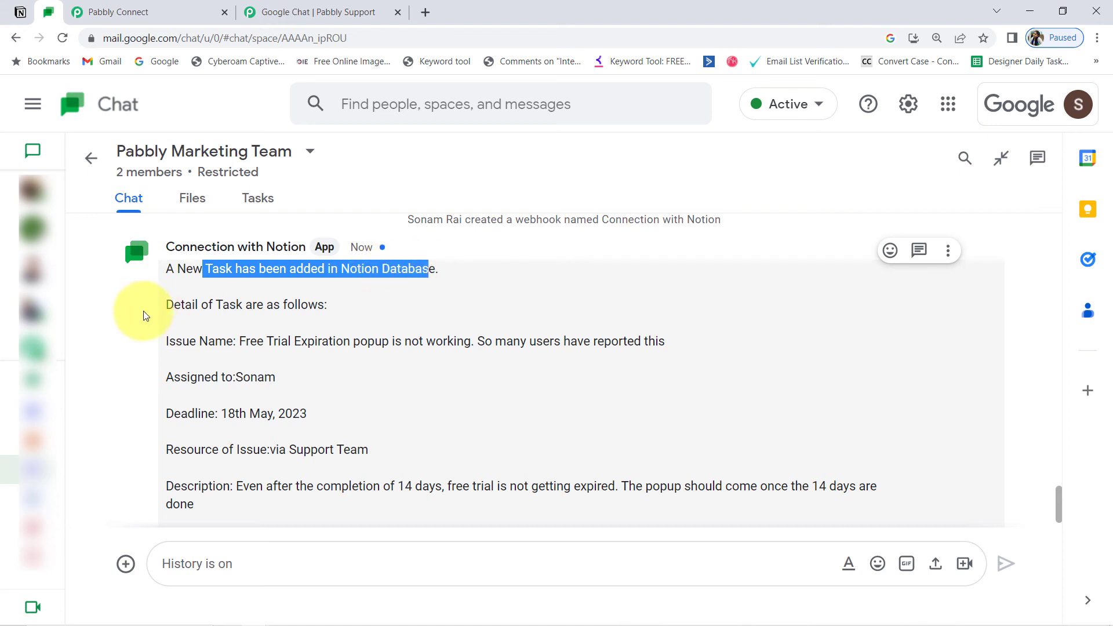
{"action": "left_click_drag", "start_coordinate": [185, 306], "coordinate": [319, 309]}
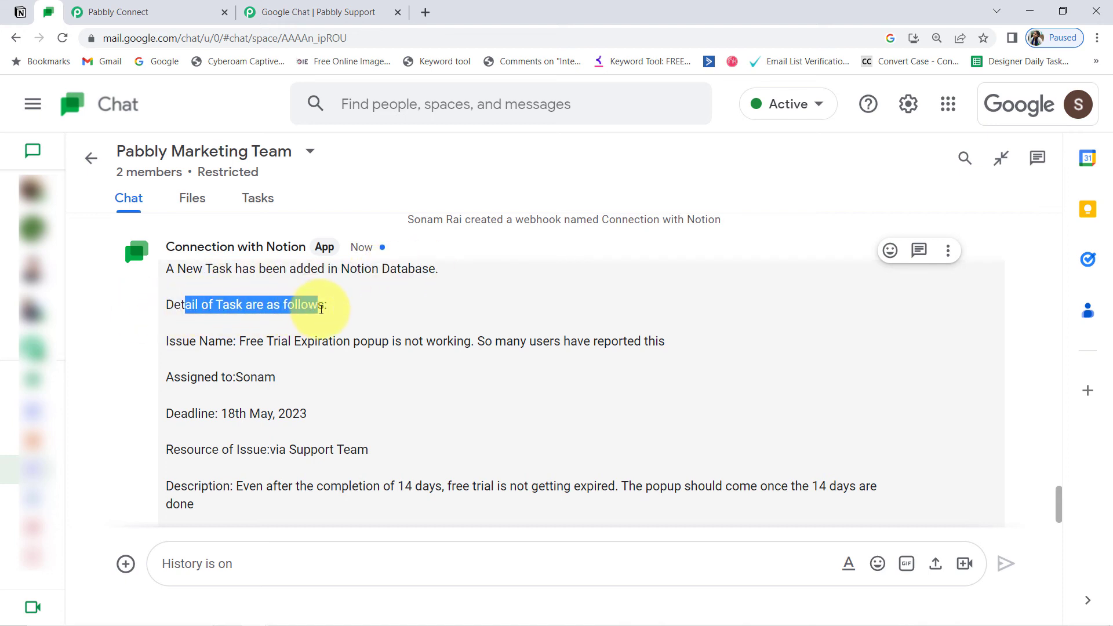
{"action": "left_click", "coordinate": [190, 341]}
{"action": "left_click_drag", "start_coordinate": [281, 340], "coordinate": [622, 343]}
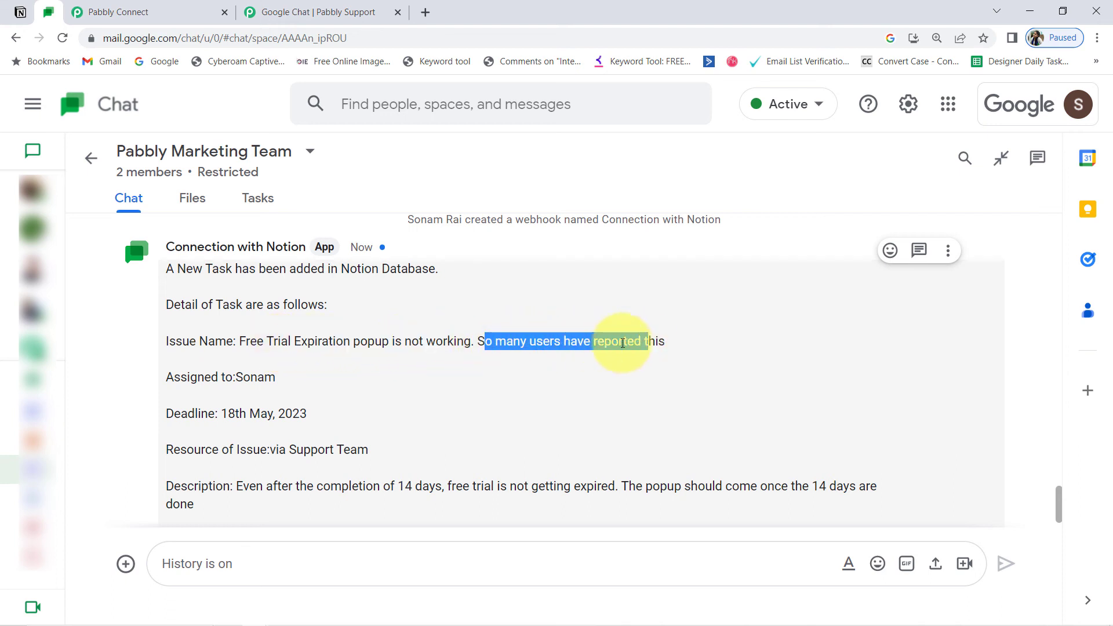
{"action": "left_click_drag", "start_coordinate": [179, 378], "coordinate": [323, 374]}
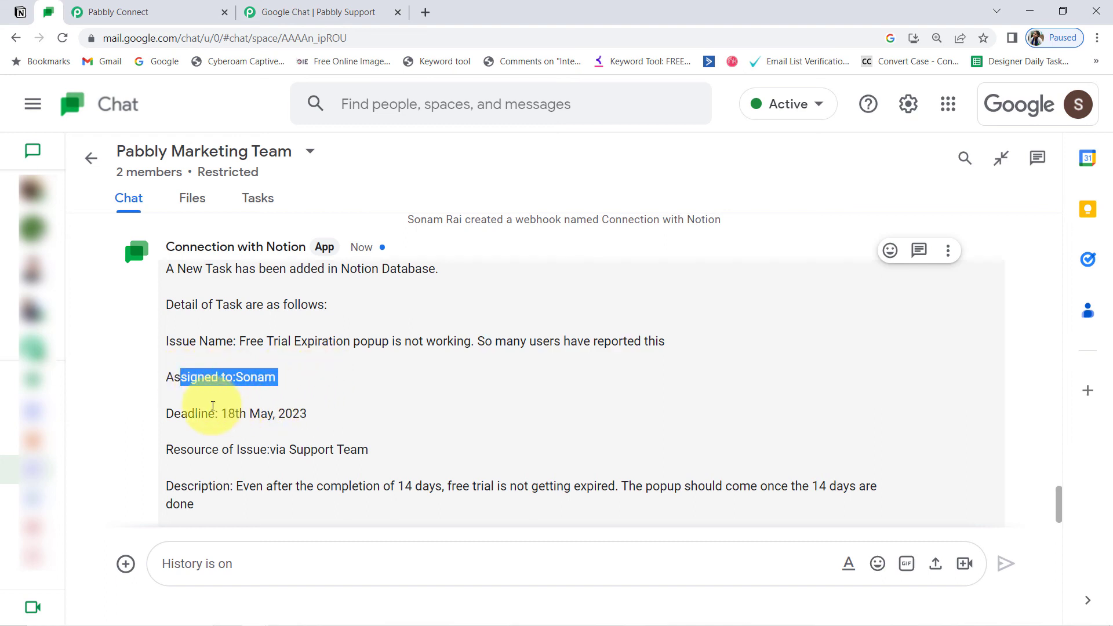
{"action": "left_click_drag", "start_coordinate": [197, 411], "coordinate": [315, 415]}
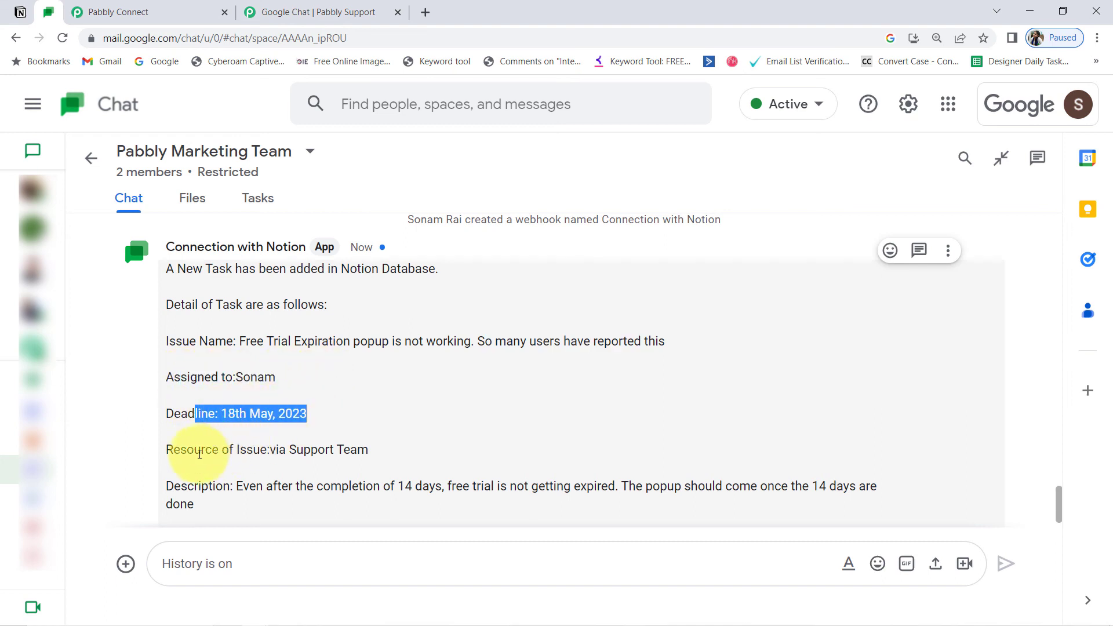
{"action": "left_click_drag", "start_coordinate": [201, 450], "coordinate": [364, 461]}
{"action": "left_click_drag", "start_coordinate": [195, 485], "coordinate": [220, 506]}
{"action": "scroll", "coordinate": [1058, 499], "scroll_direction": "down", "scroll_amount": 1}
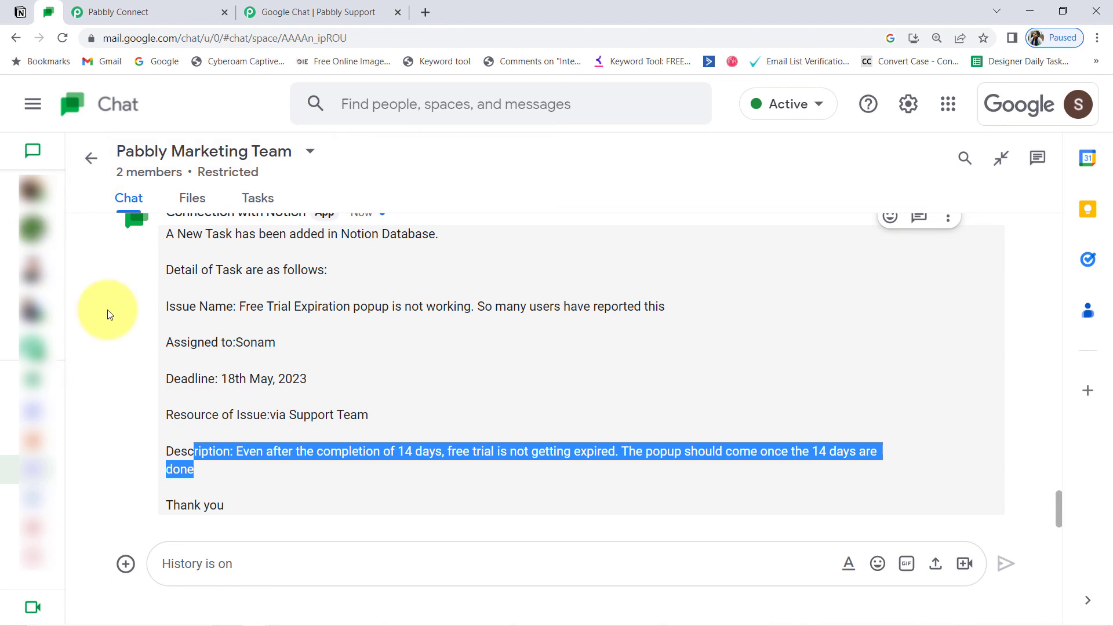
Switch back to Pabbly Connect, check the response received for the Google Chat action and collapse it
{"action": "left_click", "coordinate": [171, 12]}
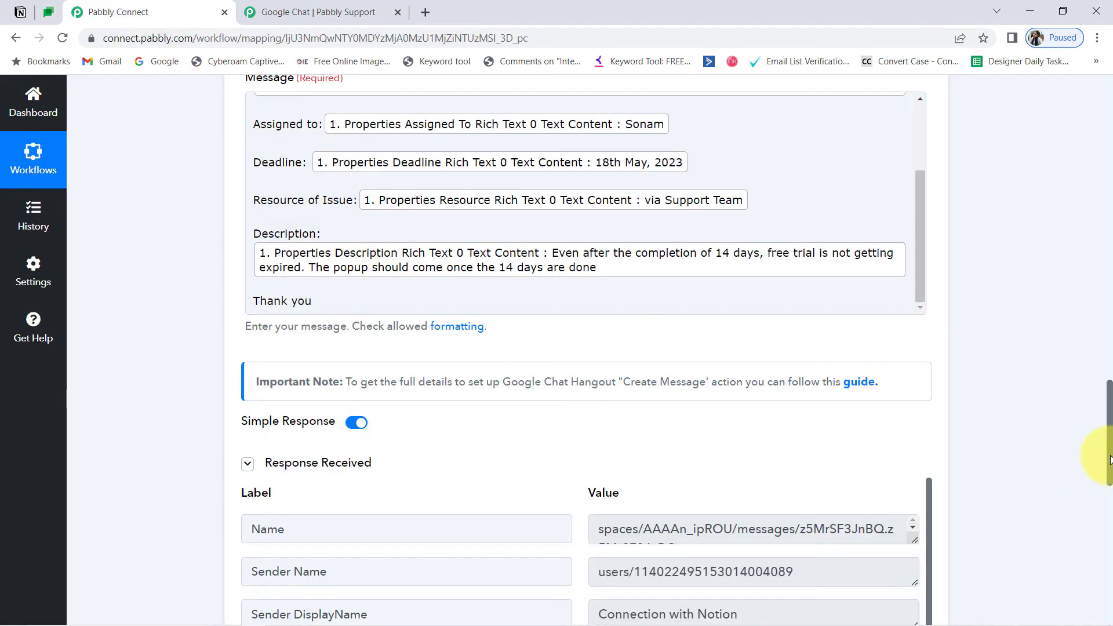
{"action": "scroll", "coordinate": [1109, 459], "scroll_direction": "down", "scroll_amount": 3}
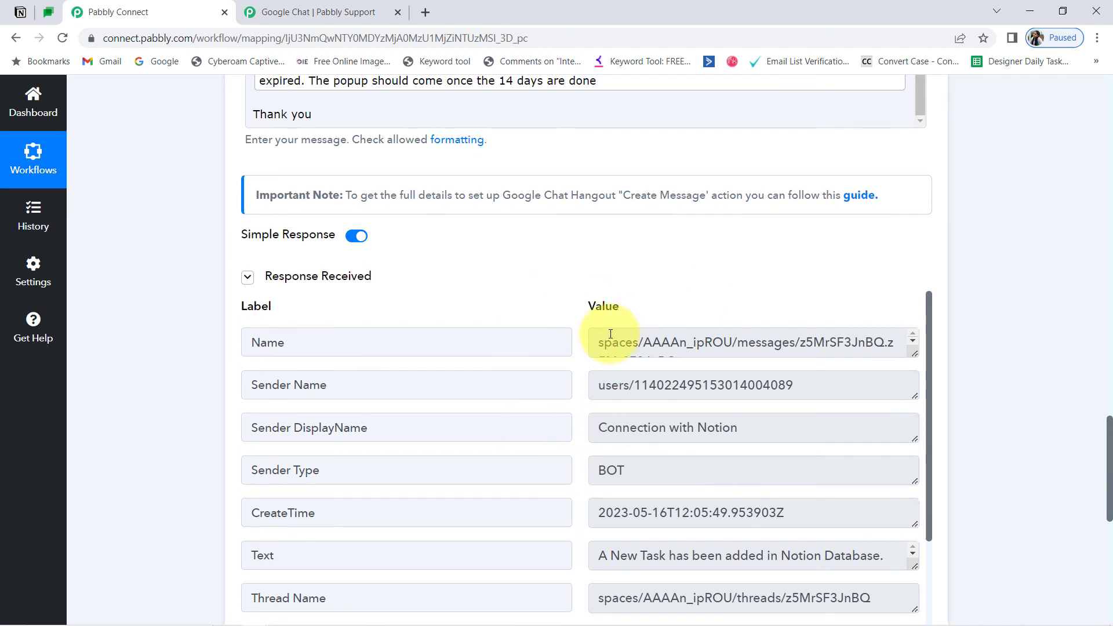
{"action": "mouse_move", "coordinate": [350, 284]}
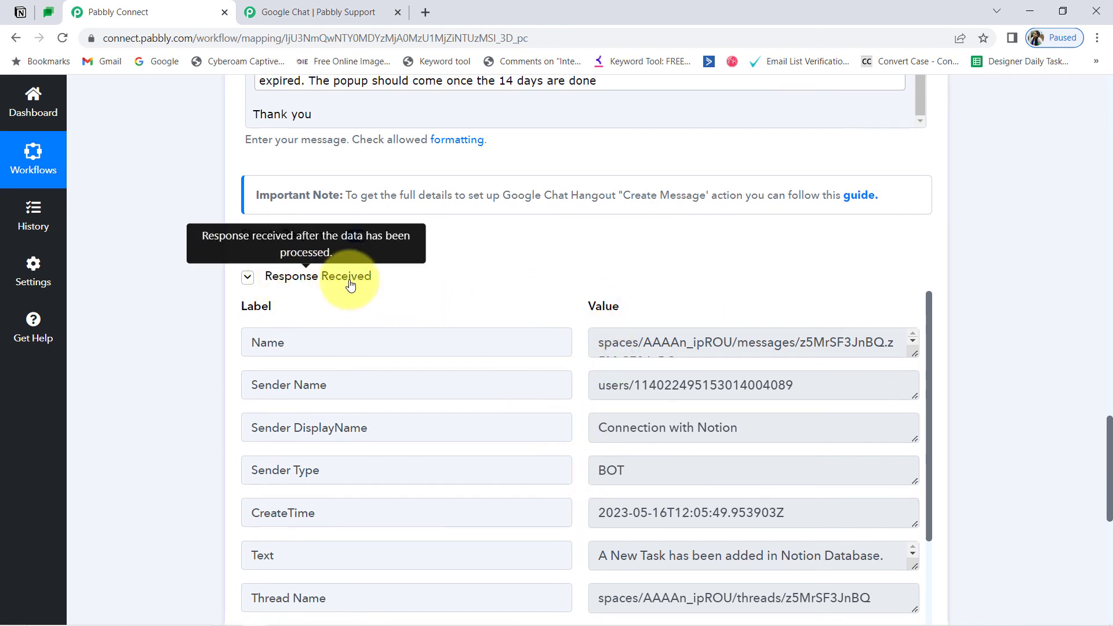
{"action": "left_click", "coordinate": [248, 278]}
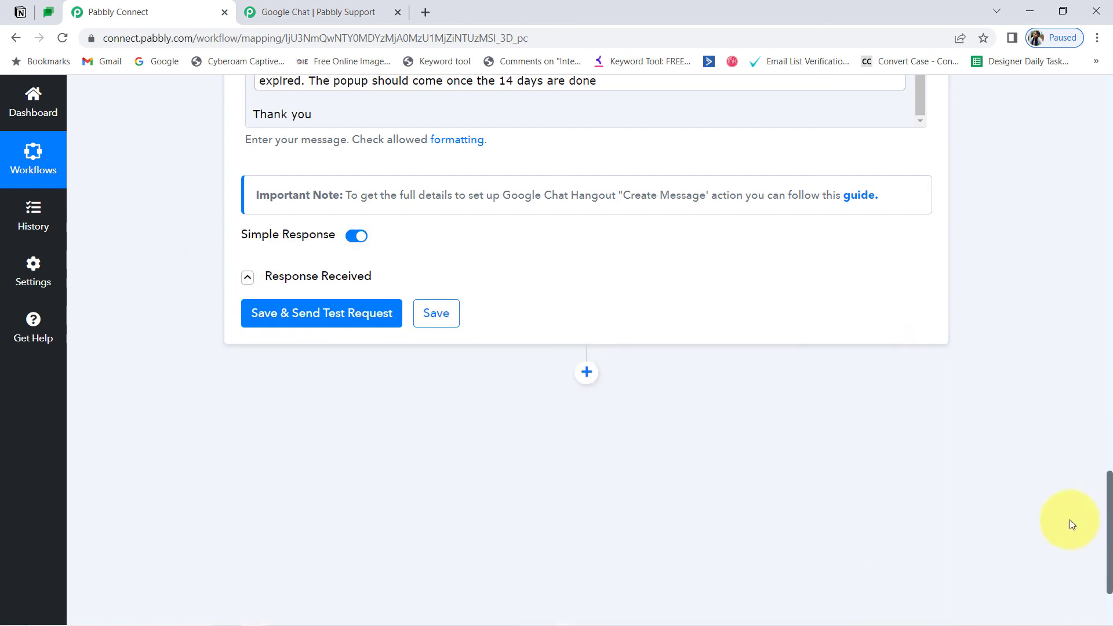
Compare the task row in the Notion database with the message posted in the Google Chat space
{"action": "left_click", "coordinate": [20, 12]}
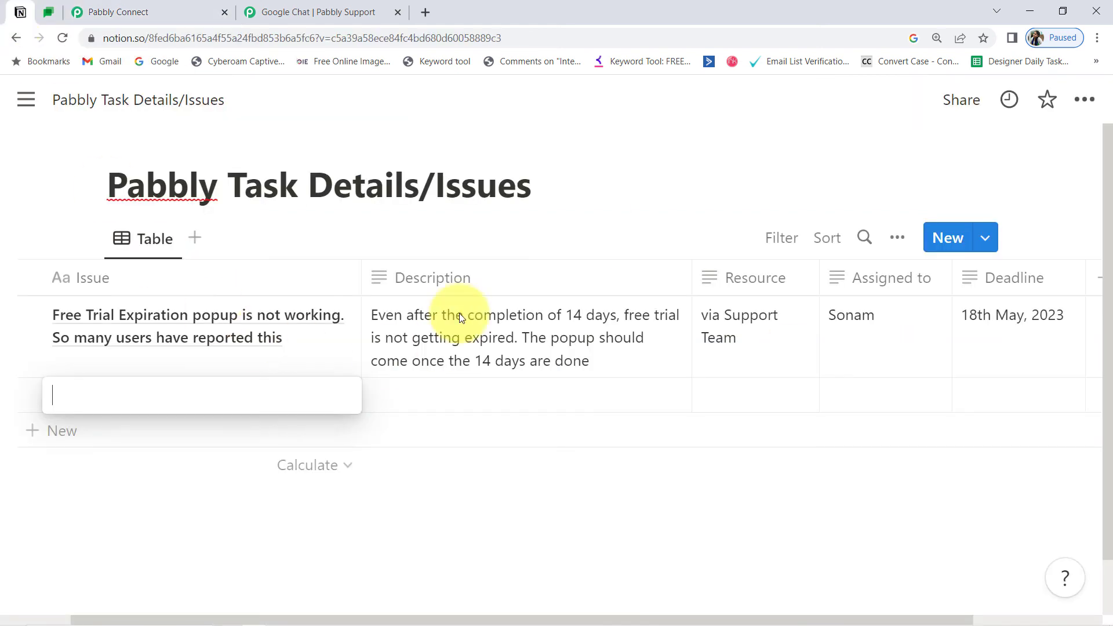
{"action": "key", "text": "Escape"}
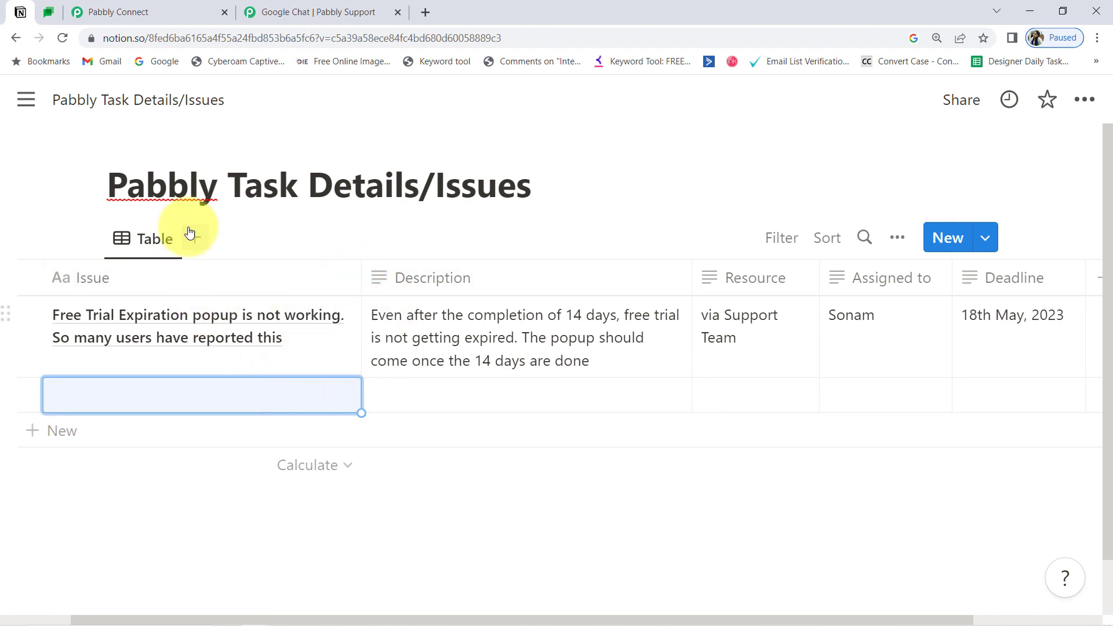
{"action": "left_click", "coordinate": [38, 11]}
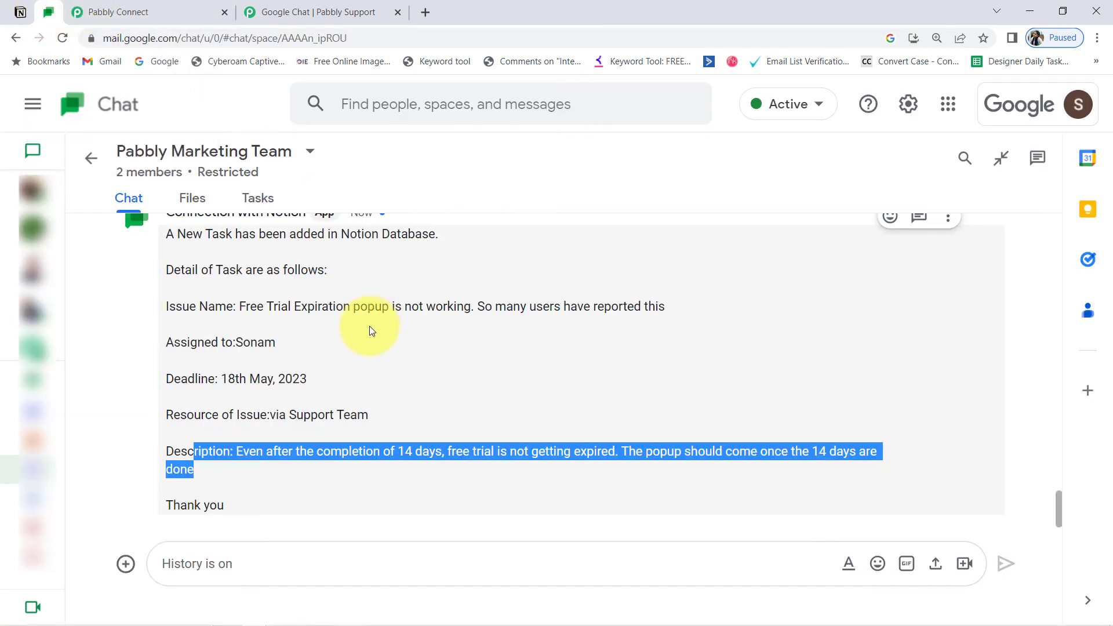
{"action": "left_click", "coordinate": [21, 13]}
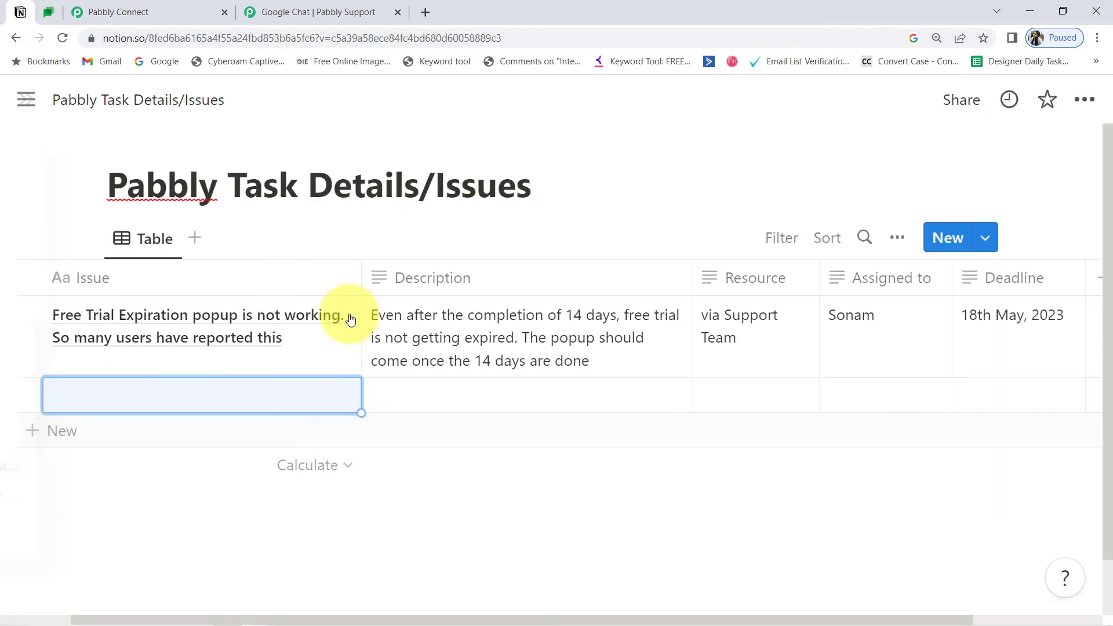
{"action": "left_click", "coordinate": [48, 12]}
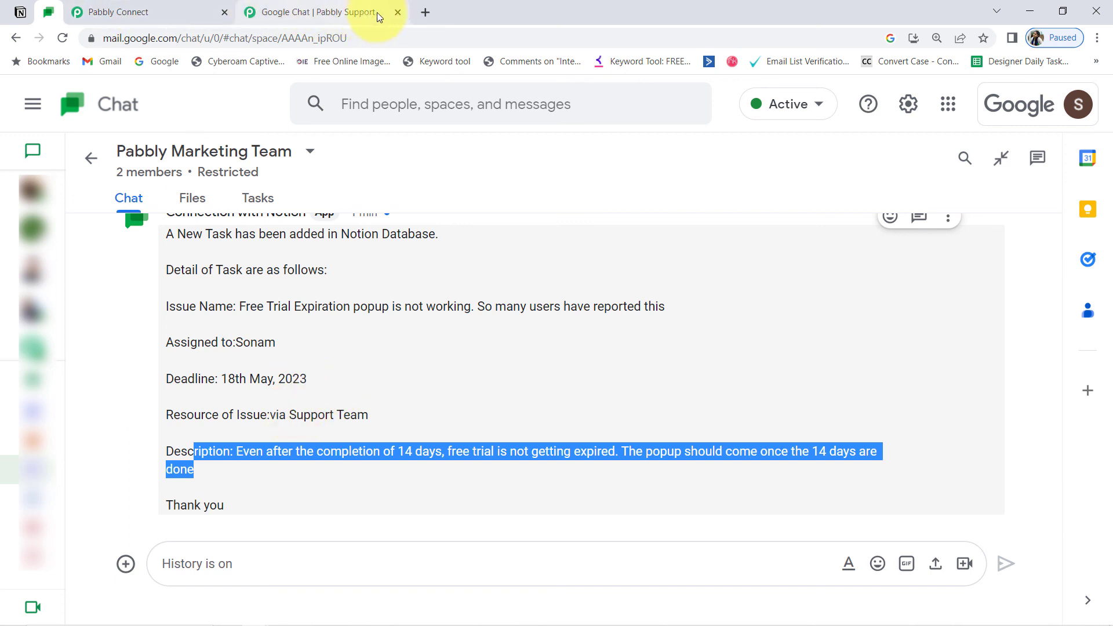
Close the Google Chat support page and collapse the Notion trigger and Google Chat Hangout action in the Pabbly Connect workflow
{"action": "left_click", "coordinate": [397, 12]}
{"action": "left_click", "coordinate": [140, 12]}
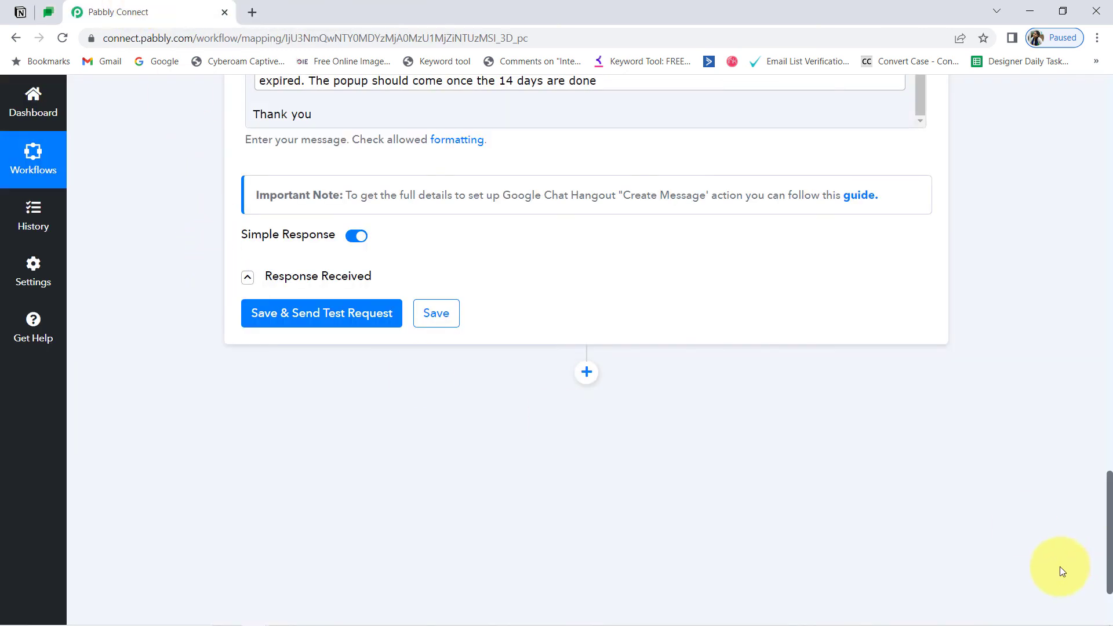
{"action": "left_click_drag", "start_coordinate": [1110, 552], "coordinate": [1052, 159]}
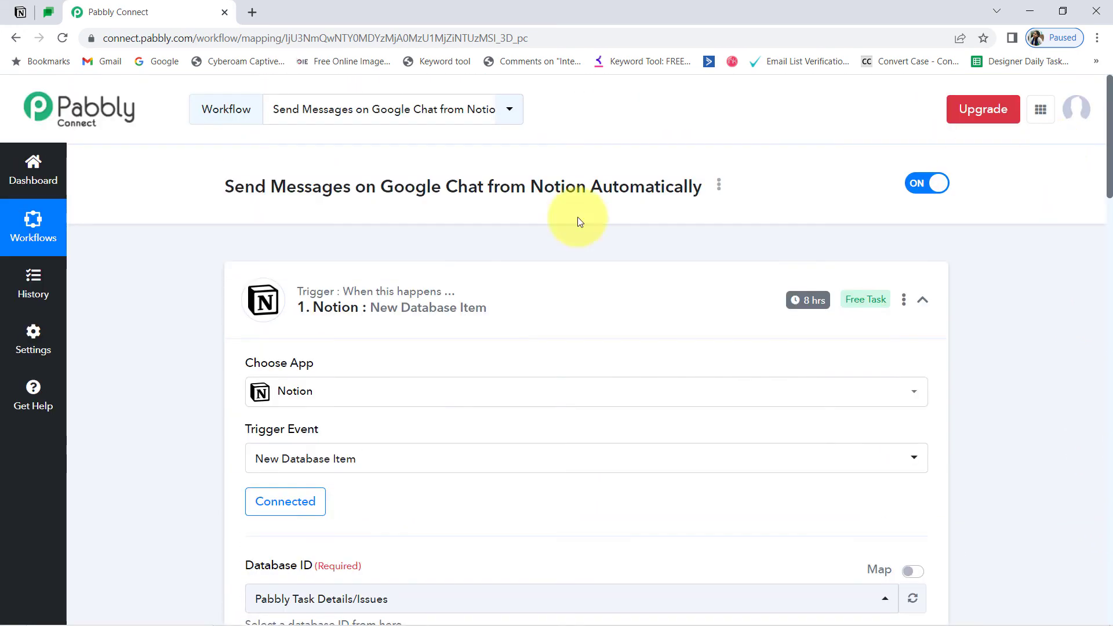
{"action": "left_click", "coordinate": [307, 308]}
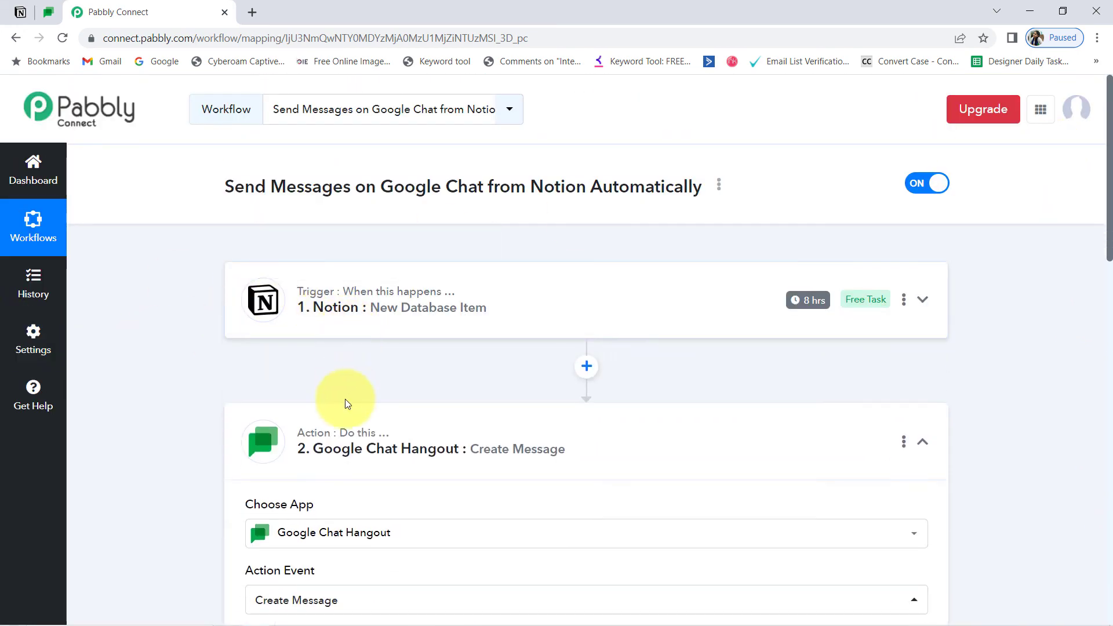
{"action": "left_click", "coordinate": [358, 450]}
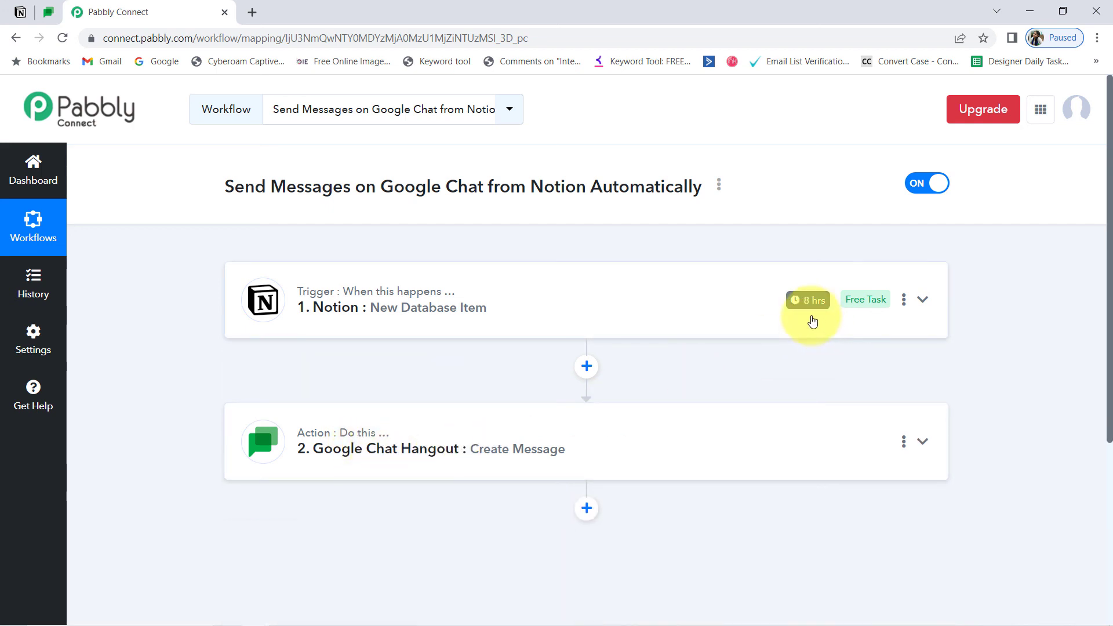
Copy the share link of the "Send Messages on Google Chat from Notion Automatically" workflow and close the sharing dialog
{"action": "left_click", "coordinate": [718, 190]}
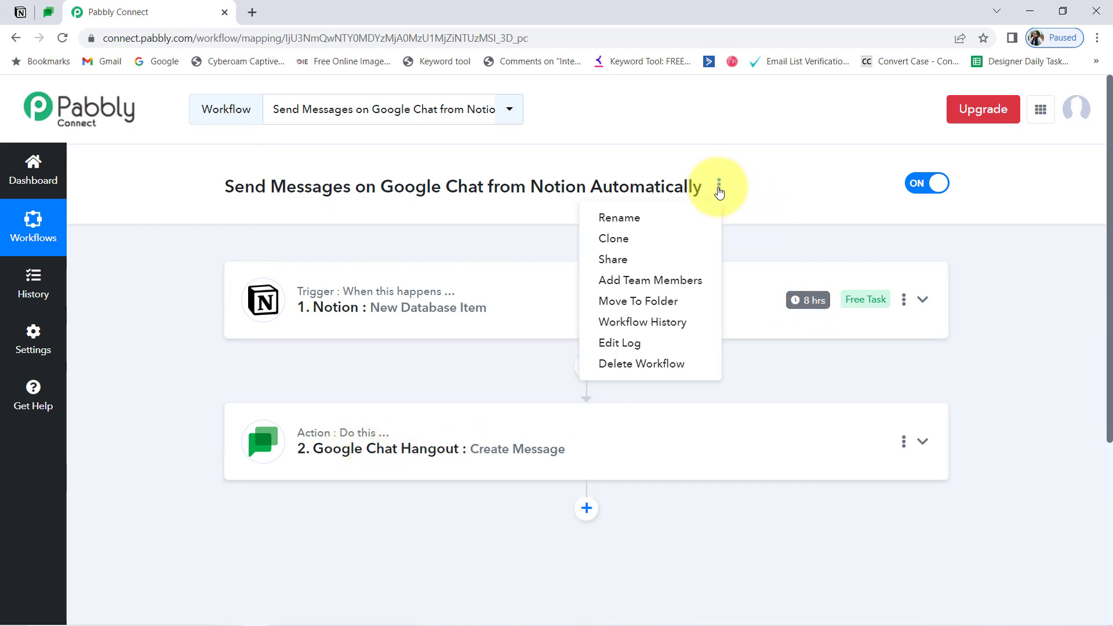
{"action": "left_click", "coordinate": [604, 261]}
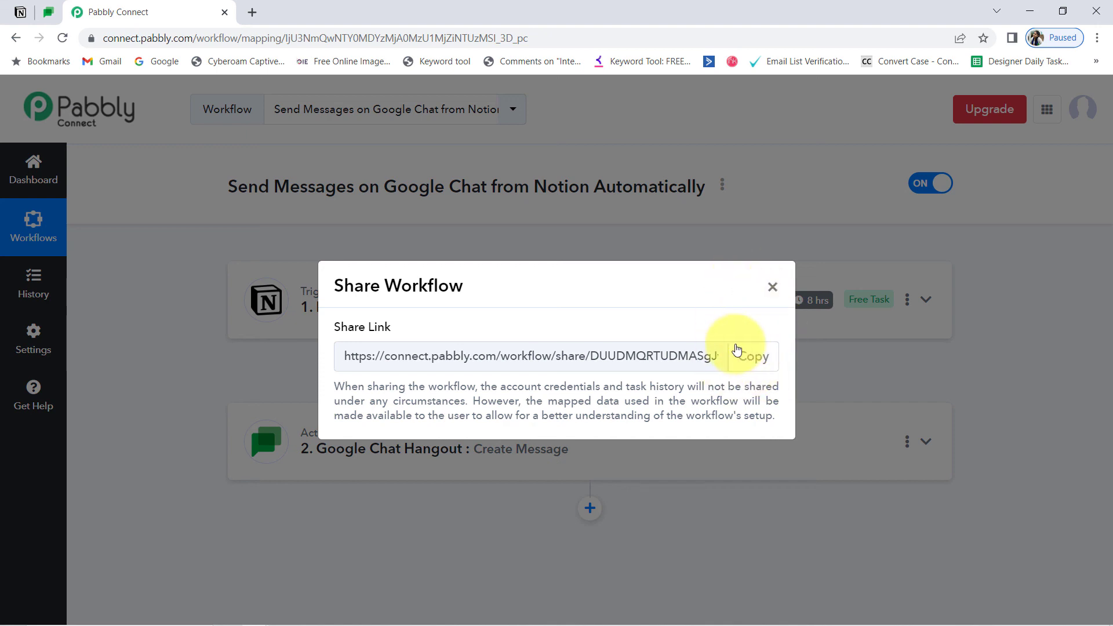
{"action": "left_click", "coordinate": [747, 359]}
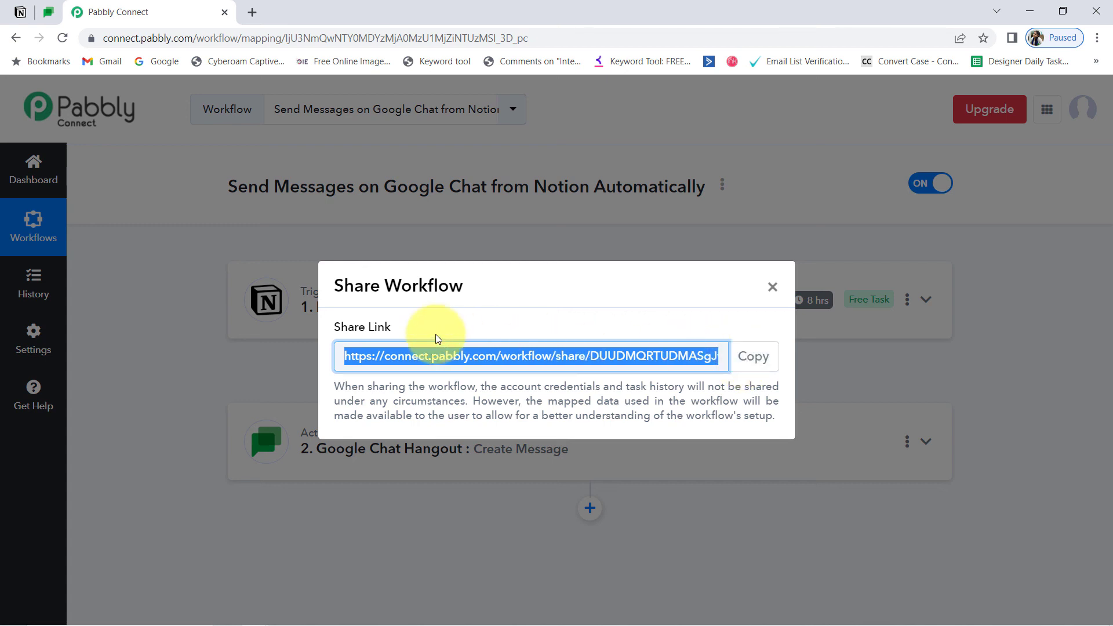
{"action": "left_click", "coordinate": [773, 290]}
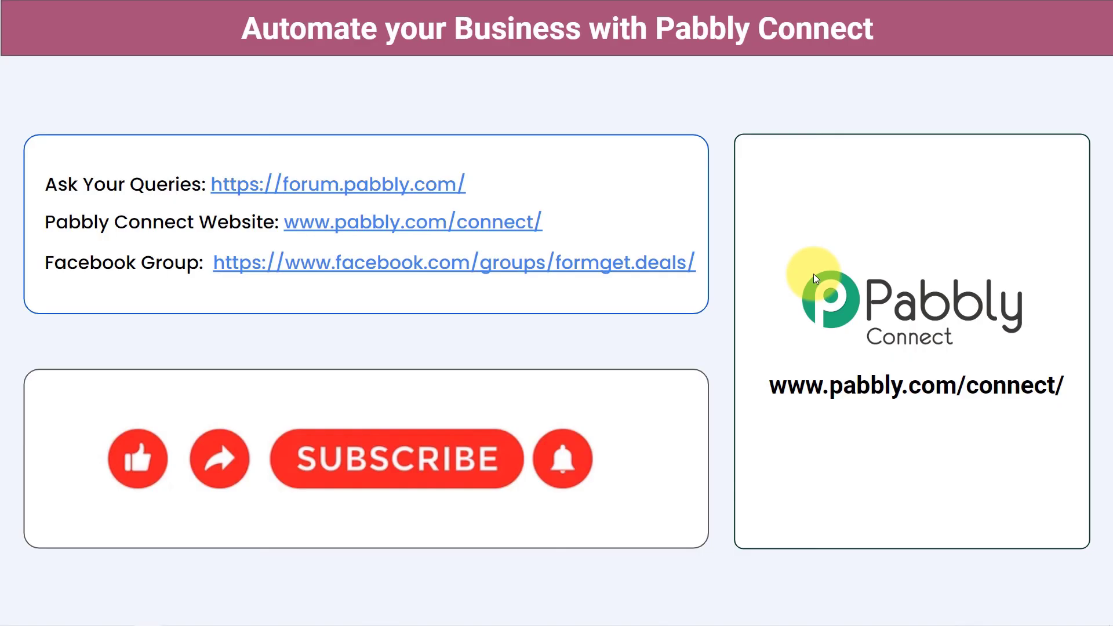